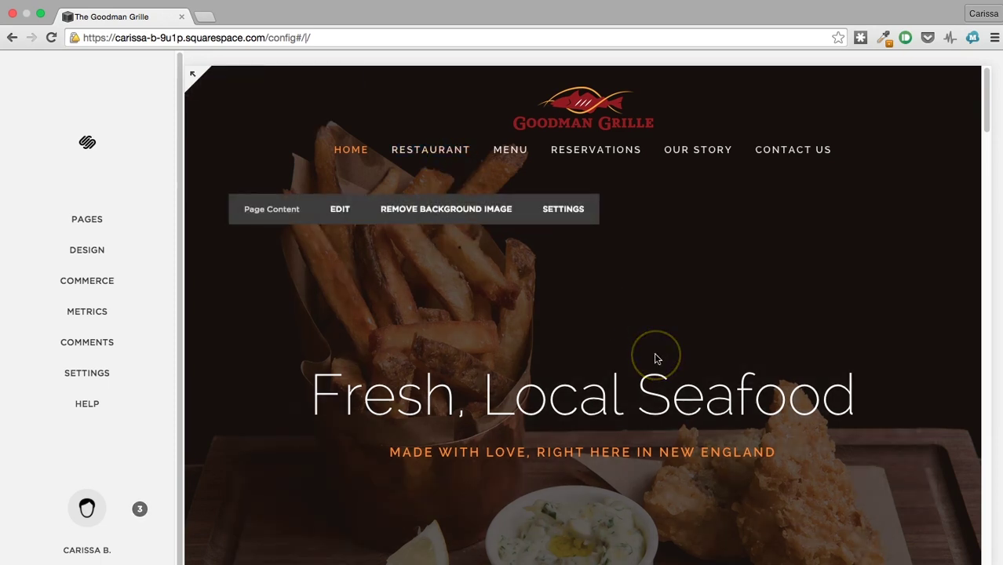
- Review the restaurant site's home page, from the banner and logo through the contact details and menu sections
scroll(658, 358, down, 5)
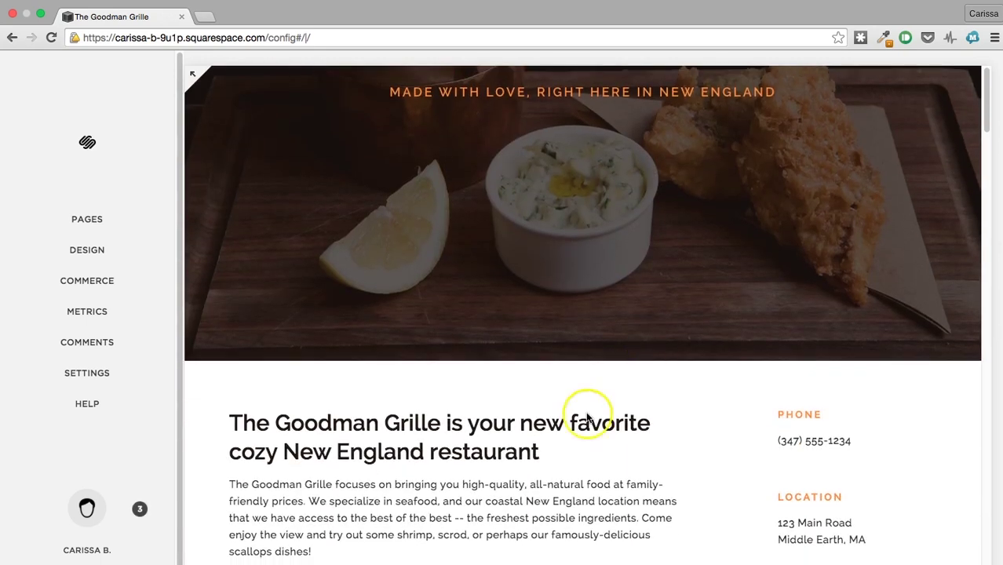
scroll(615, 94, up, 3)
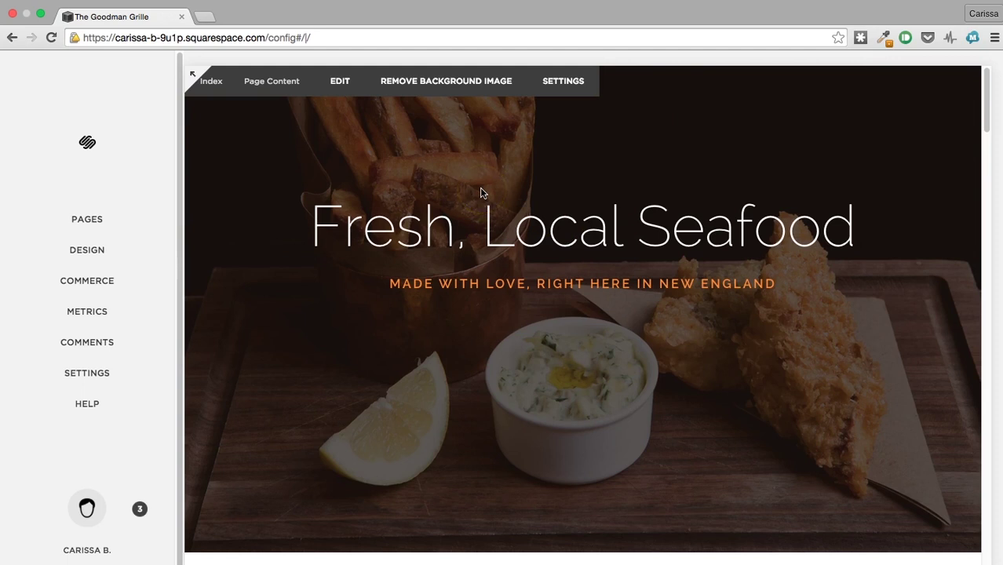
scroll(481, 192, up, 3)
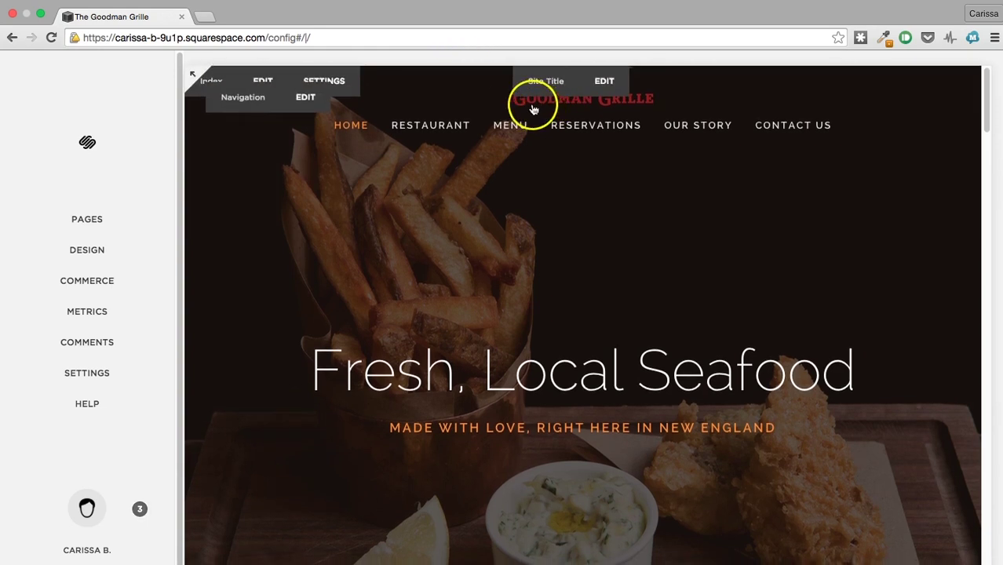
scroll(481, 107, up, 1)
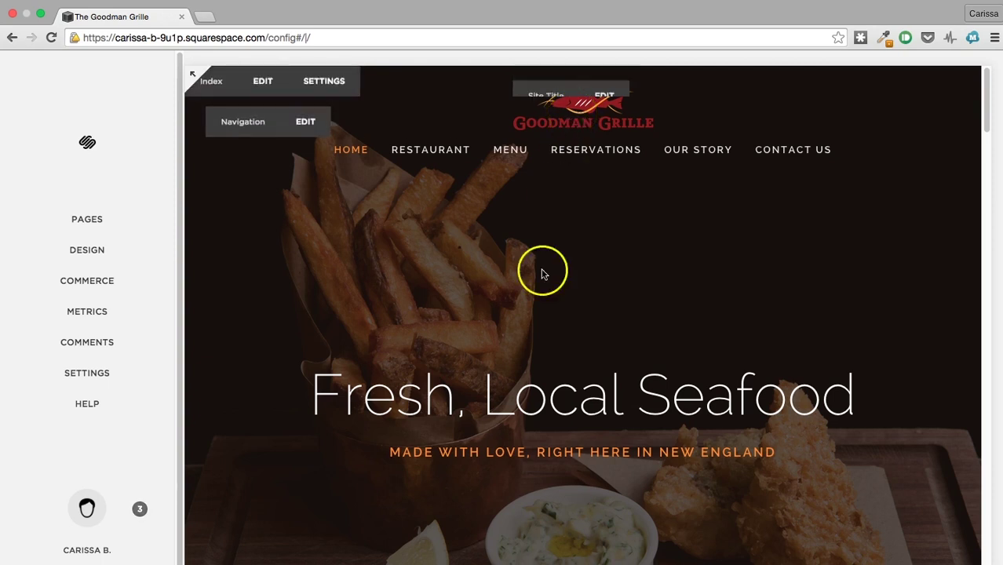
scroll(531, 370, down, 5)
scroll(531, 372, down, 2)
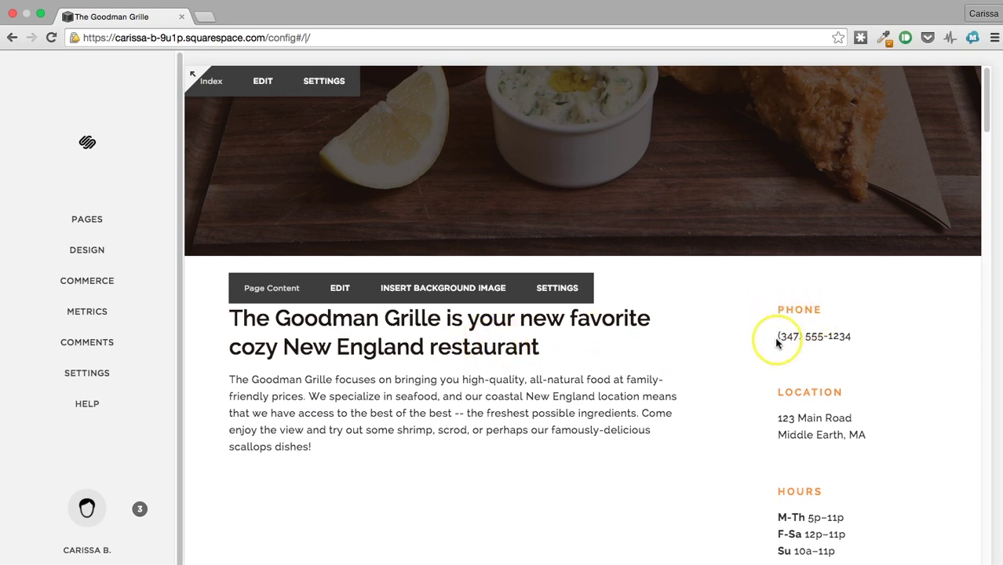
scroll(777, 343, up, 10)
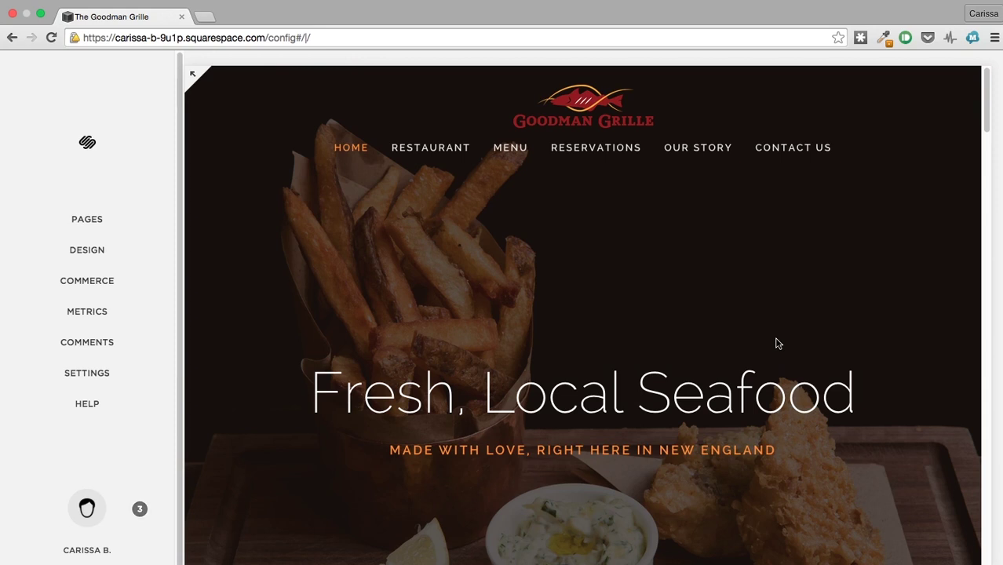
scroll(777, 343, down, 10)
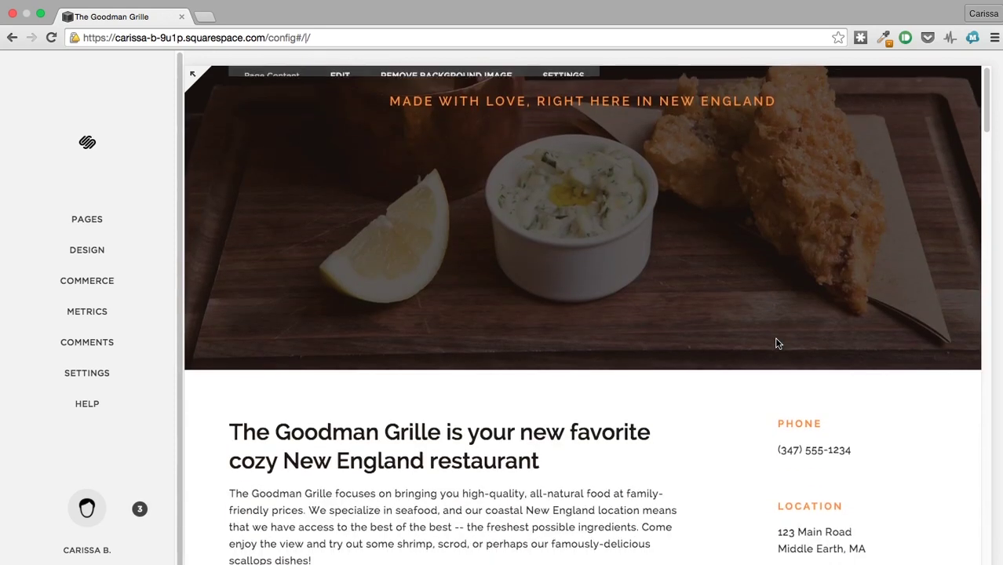
click(746, 270)
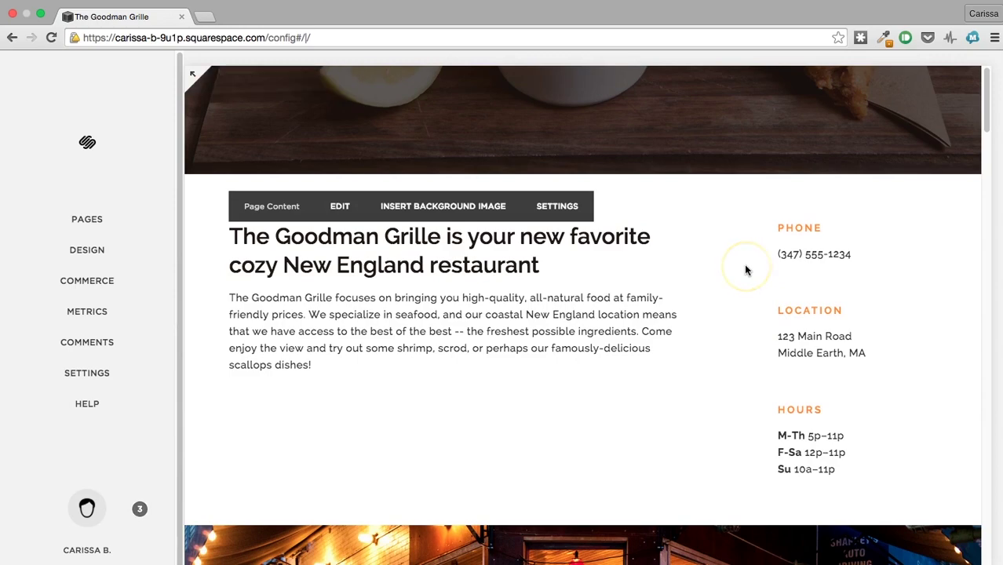
scroll(745, 270, down, 15)
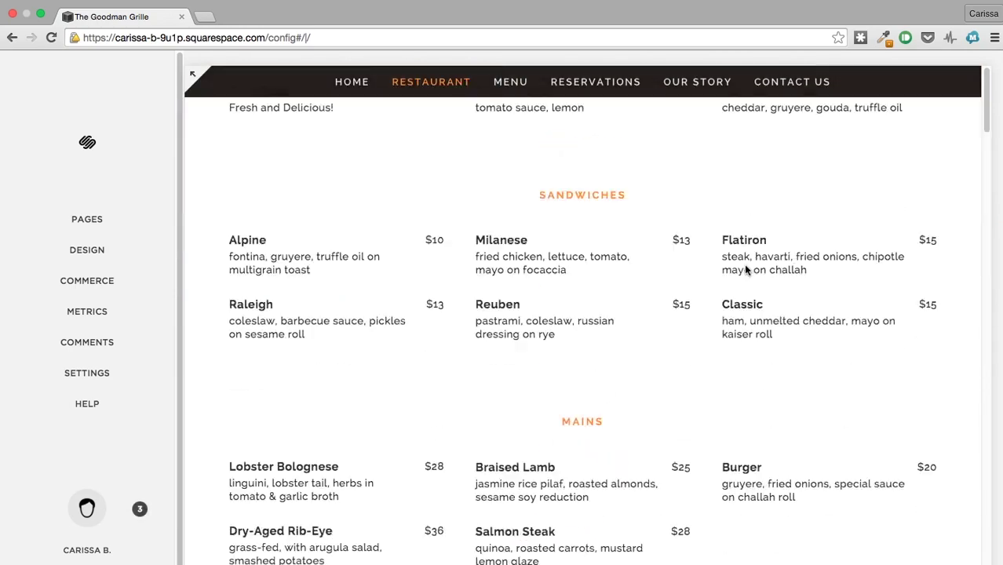
scroll(745, 269, up, 20)
click(494, 251)
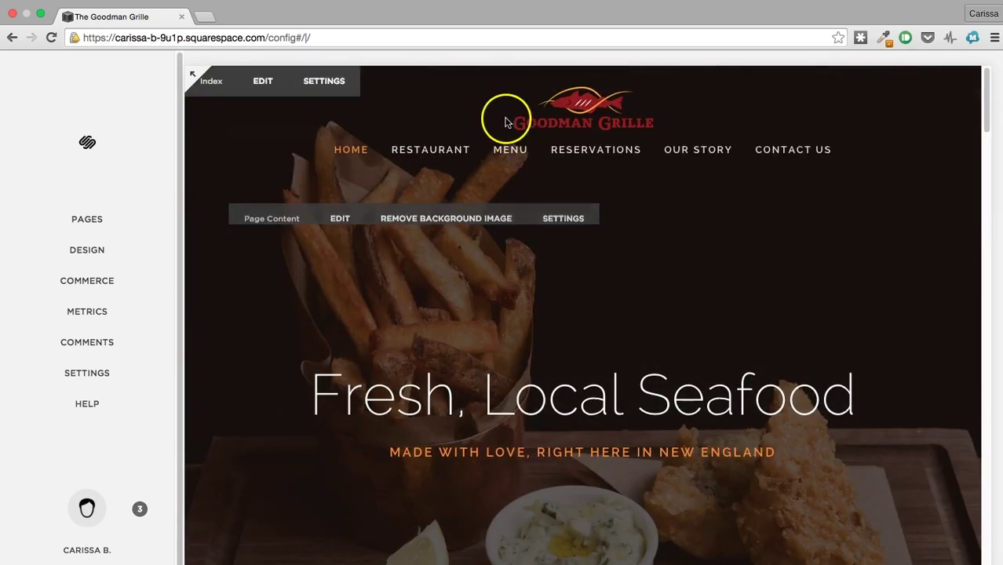
- Open the Style Editor in the site's design settings
mouse_move(355, 152)
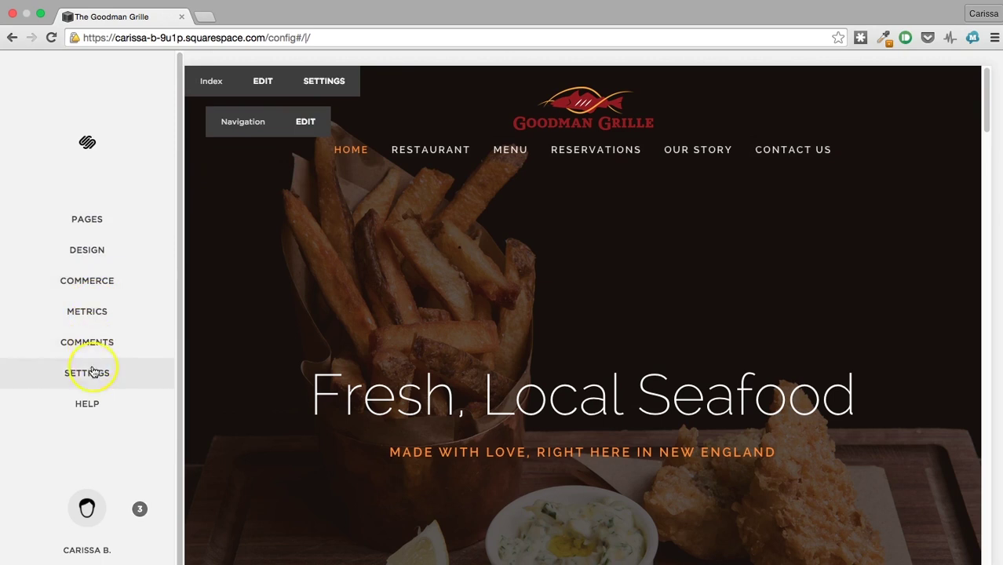
click(88, 250)
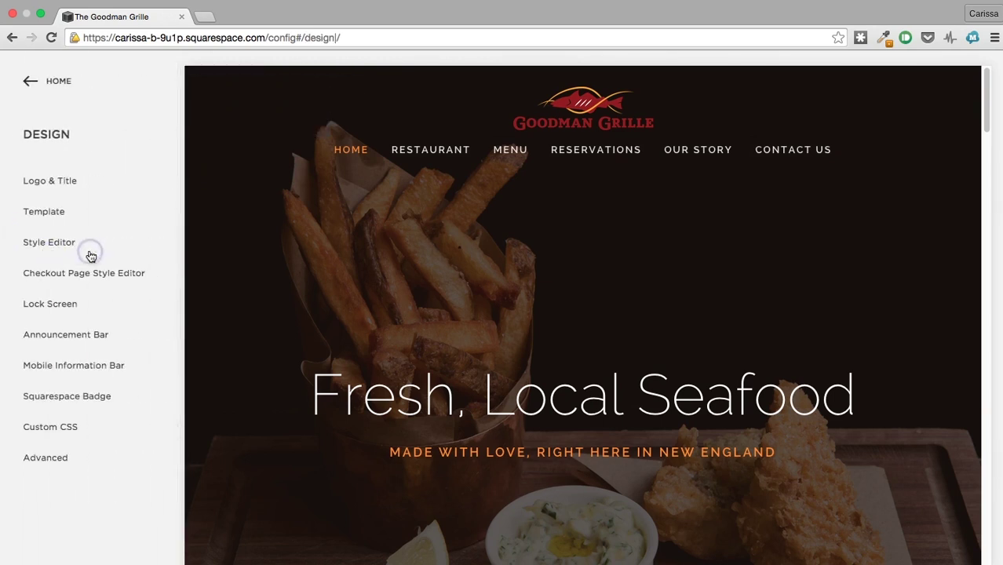
click(62, 245)
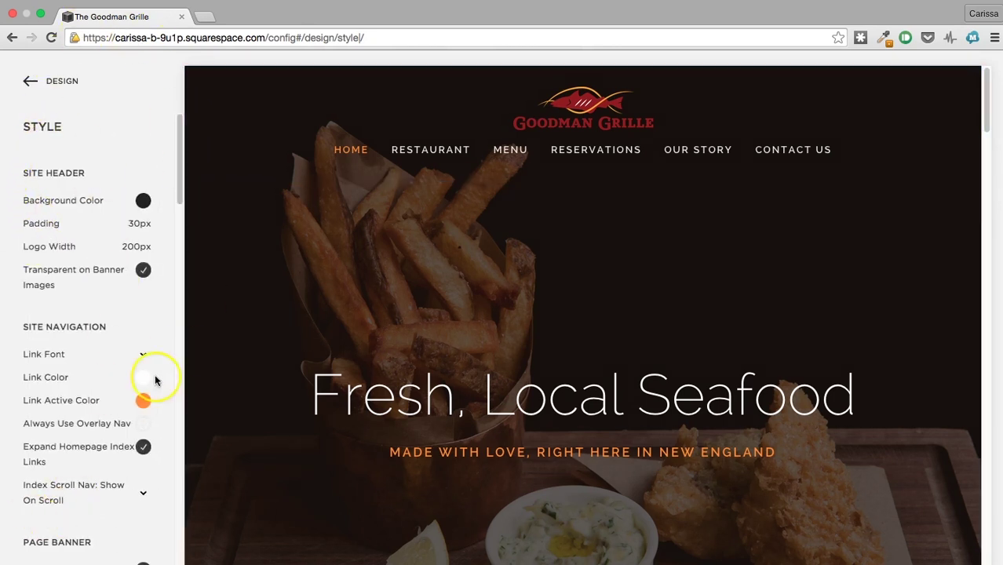
- Examine the style options available for the header, navigation, banner, content, gallery and footer
scroll(52, 331, down, 15)
scroll(48, 332, down, 8)
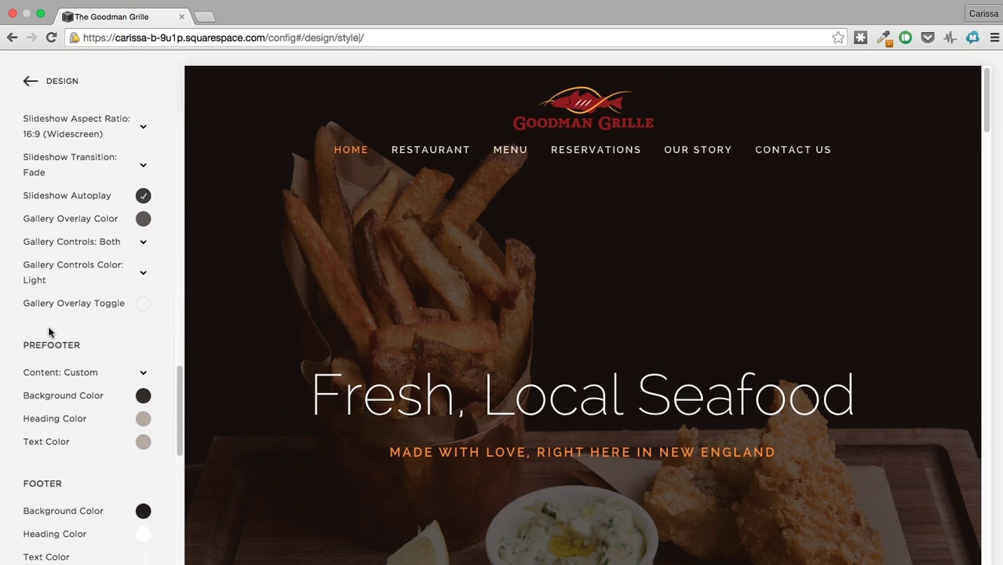
scroll(49, 331, up, 20)
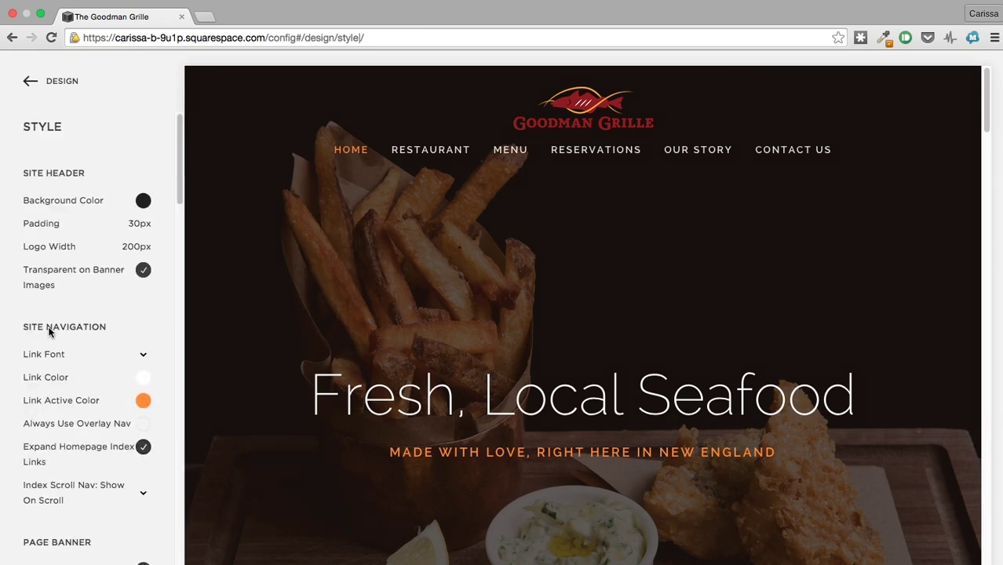
scroll(49, 331, down, 8)
scroll(49, 331, up, 10)
click(48, 362)
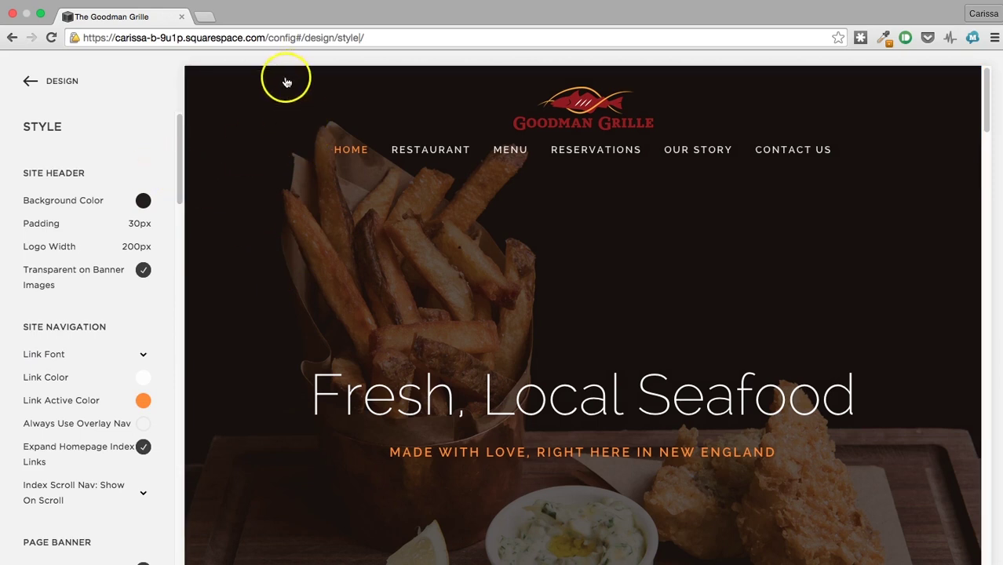
scroll(305, 233, down, 2)
scroll(305, 232, down, 3)
scroll(305, 212, up, 5)
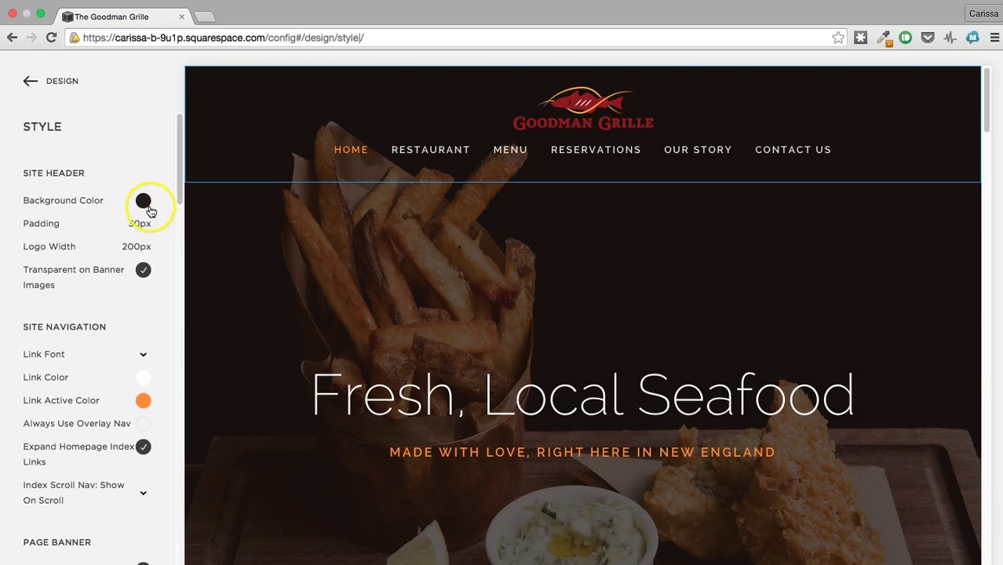
- Set the site header's background color to orange-red, hsla(13,100%,38%,0.95)
click(143, 202)
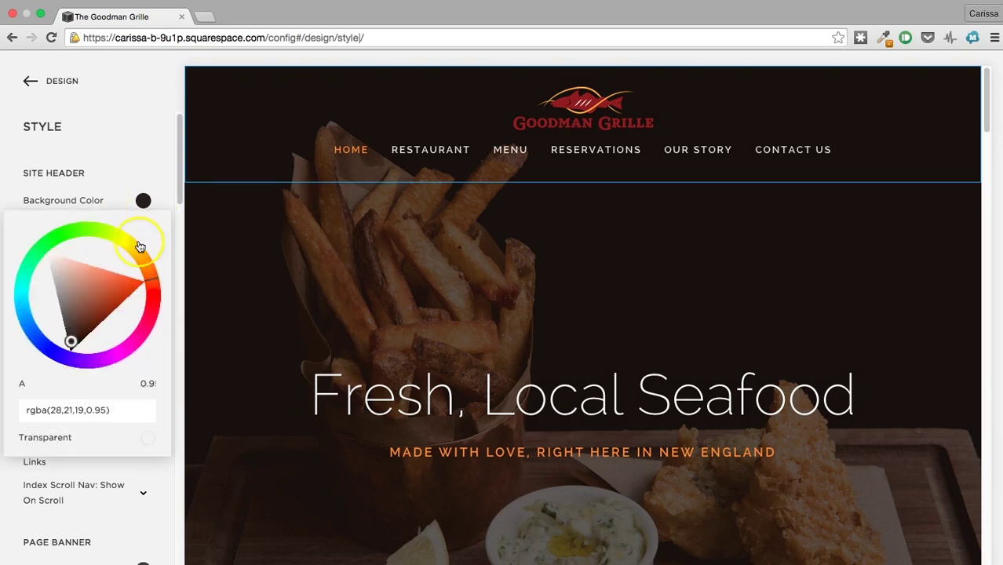
drag(113, 284, 144, 298)
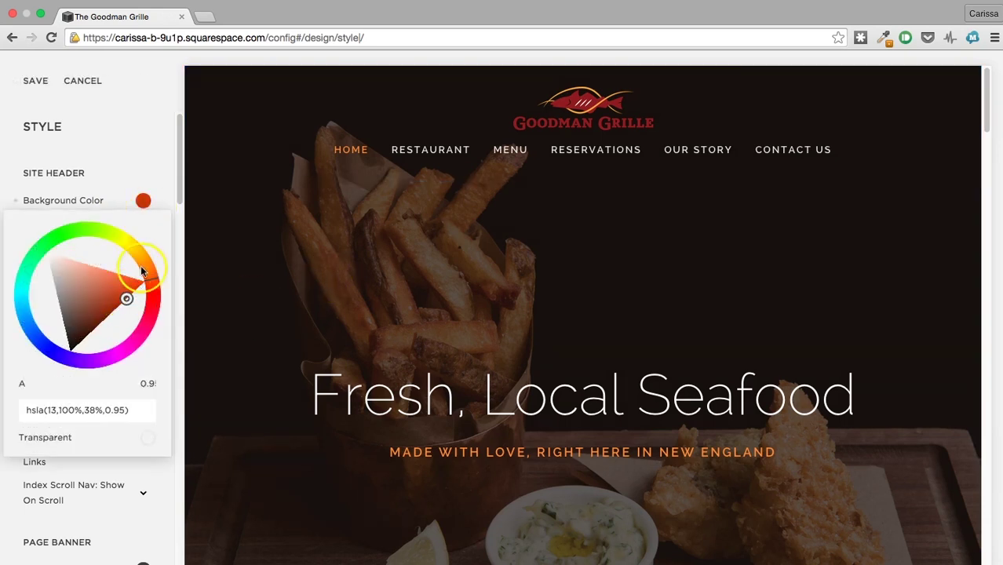
click(100, 164)
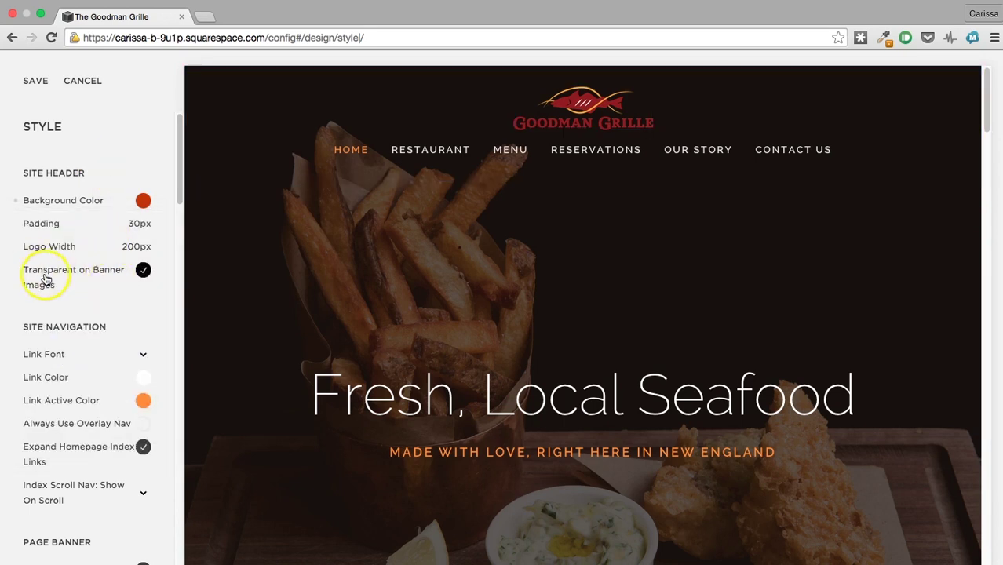
- Turn Transparent on Banner Images off and back on for the site header, and check the navigation bar's color further down the page
click(142, 271)
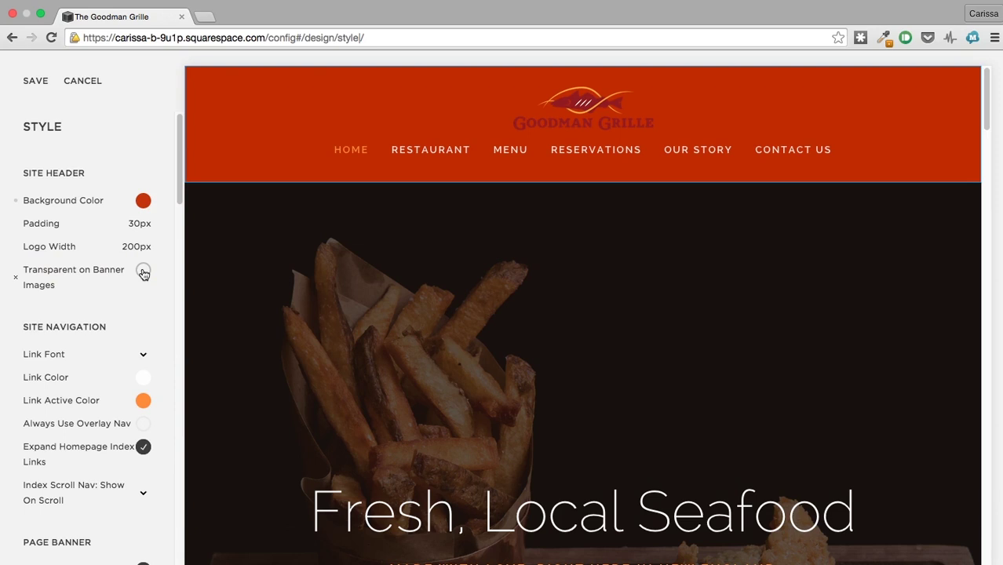
click(143, 271)
scroll(277, 337, down, 8)
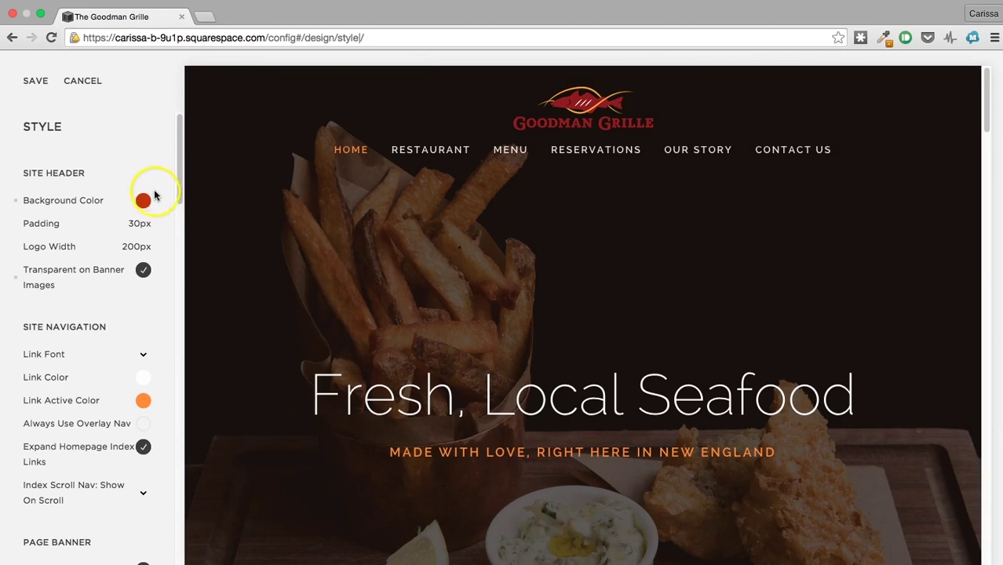
scroll(419, 358, down, 10)
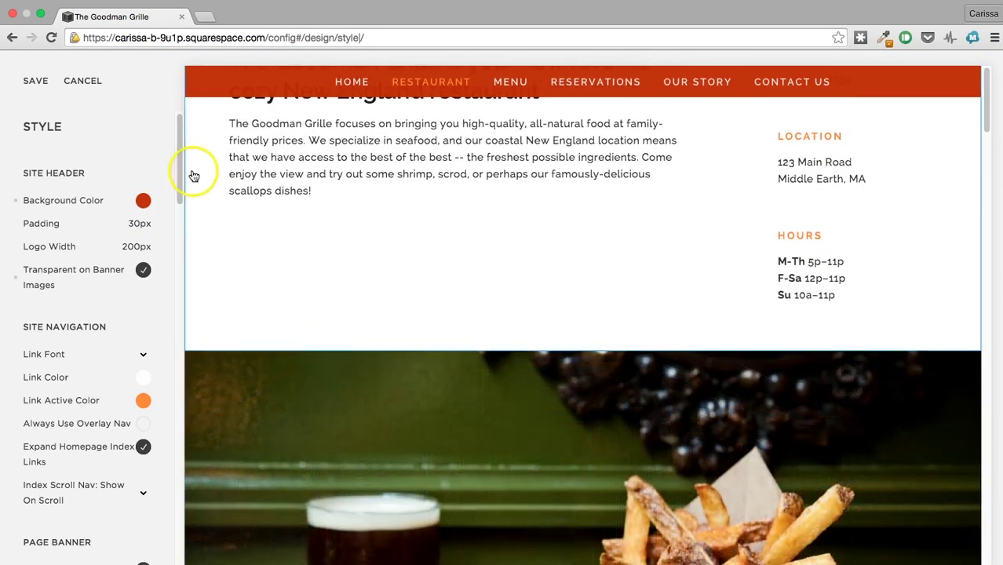
- Change the site header's background color to dark red, hsla(357,100%,19%,0.95)
click(144, 201)
drag(101, 305, 89, 333)
drag(145, 292, 158, 299)
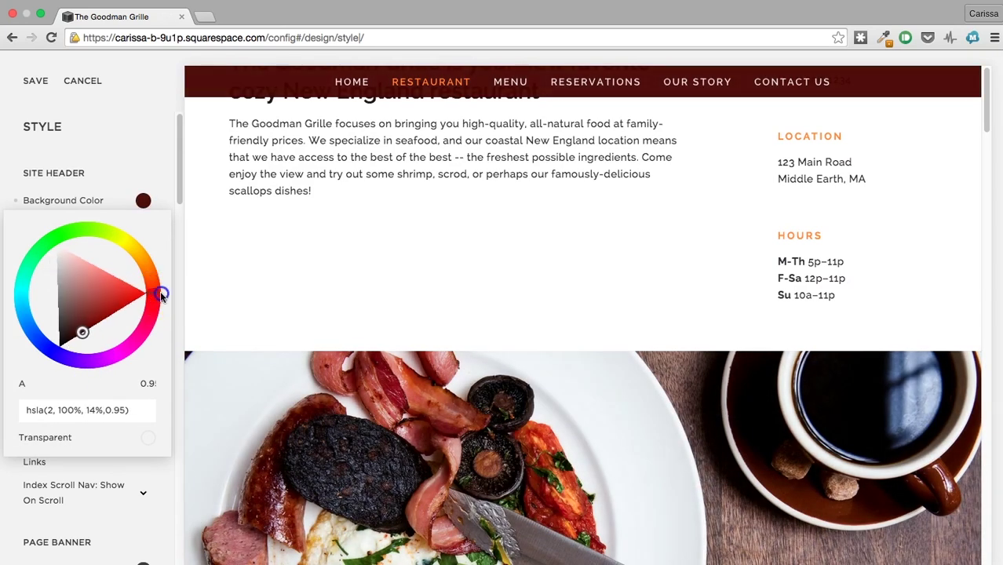
drag(79, 331, 96, 329)
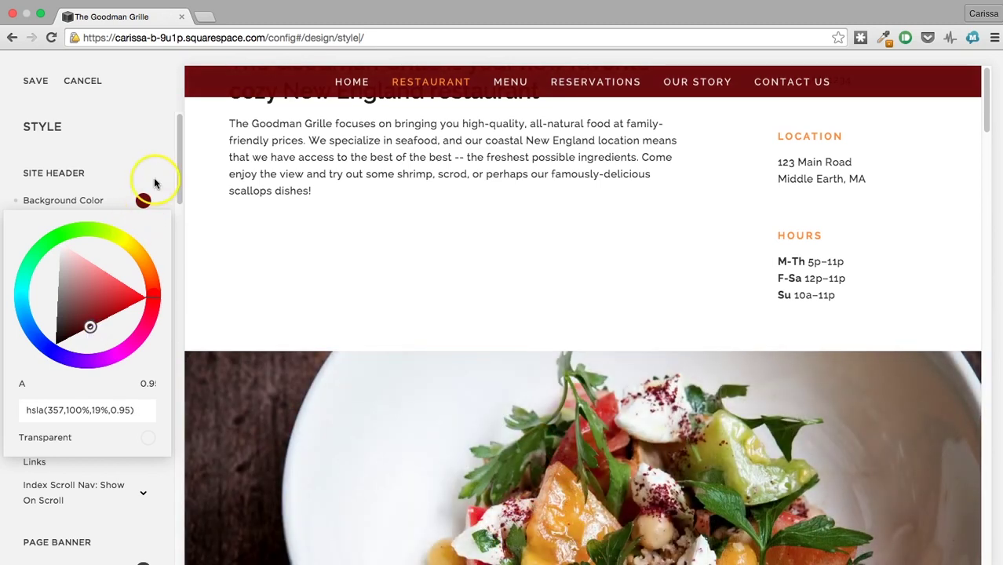
click(153, 139)
- Try a header logo width of 204px, restore it to 200px, and try adjusting the header padding
scroll(405, 157, up, 10)
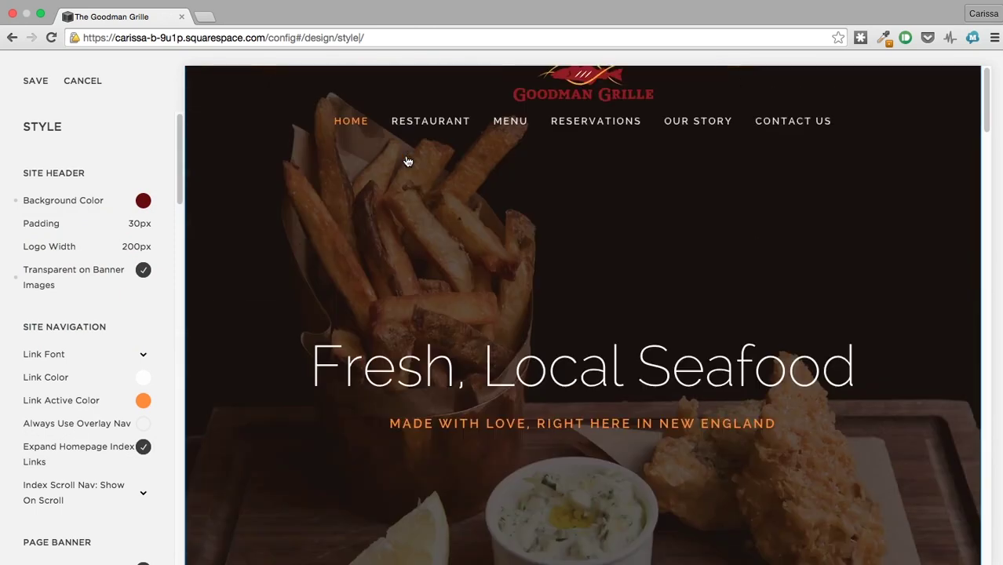
scroll(405, 157, up, 2)
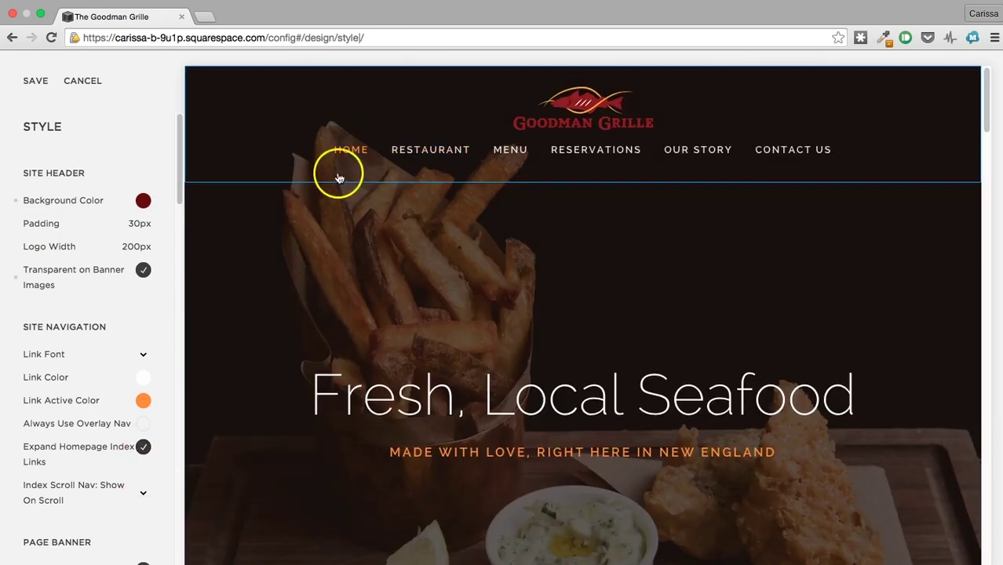
mouse_move(102, 251)
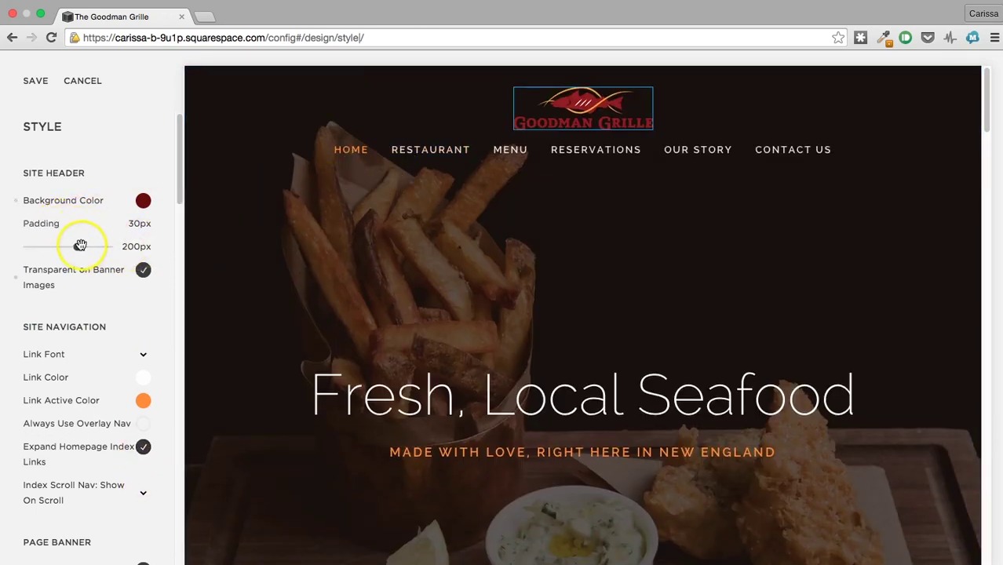
drag(86, 249, 79, 254)
click(135, 246)
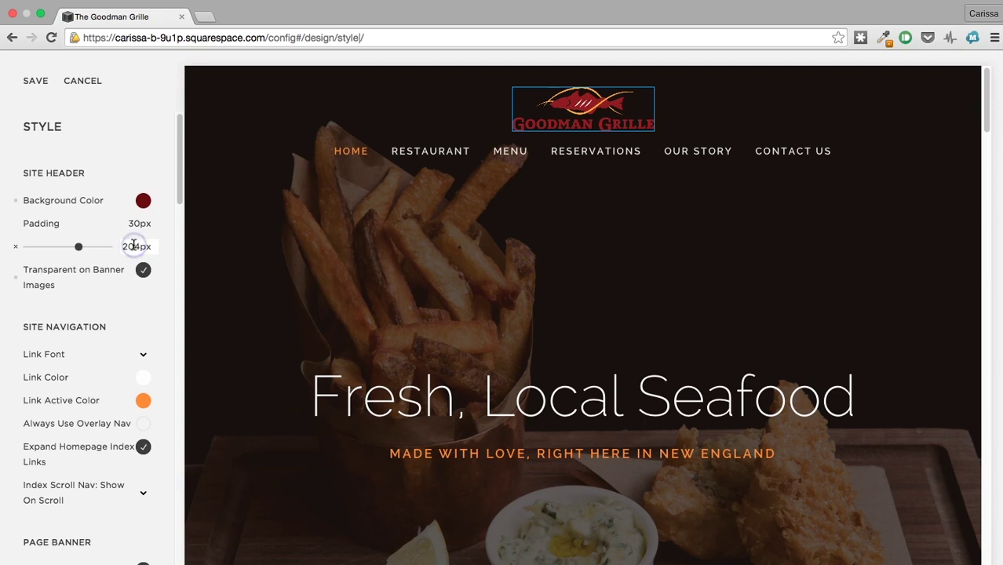
key(BackSpace)
text(0)
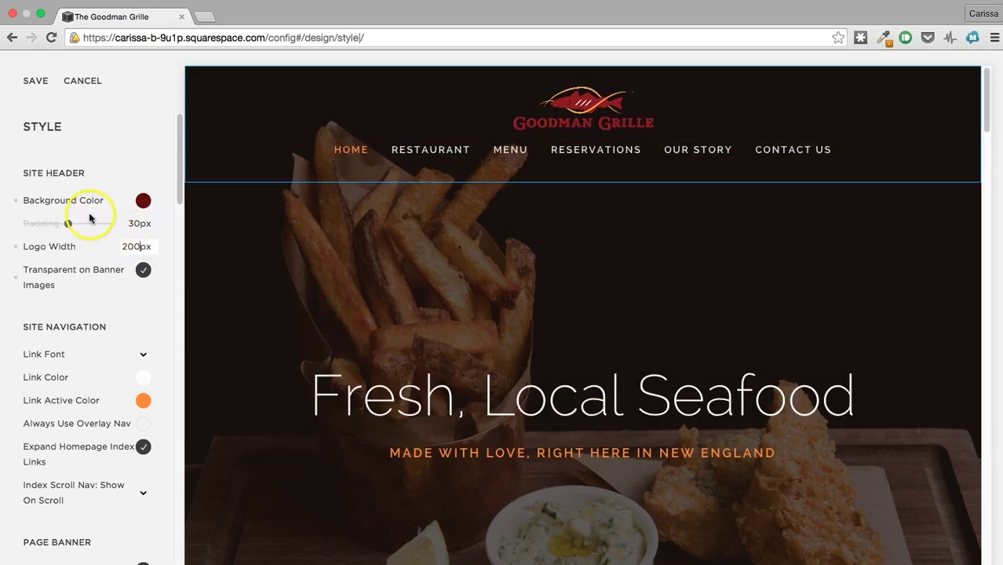
mouse_move(68, 225)
mouse_down()
mouse_move(94, 223)
mouse_move(50, 225)
mouse_move(123, 226)
mouse_move(53, 228)
mouse_move(67, 230)
mouse_up()
drag(93, 264, 210, 311)
- Browse the available fonts for the site navigation links and try Arvo
scroll(135, 328, down, 3)
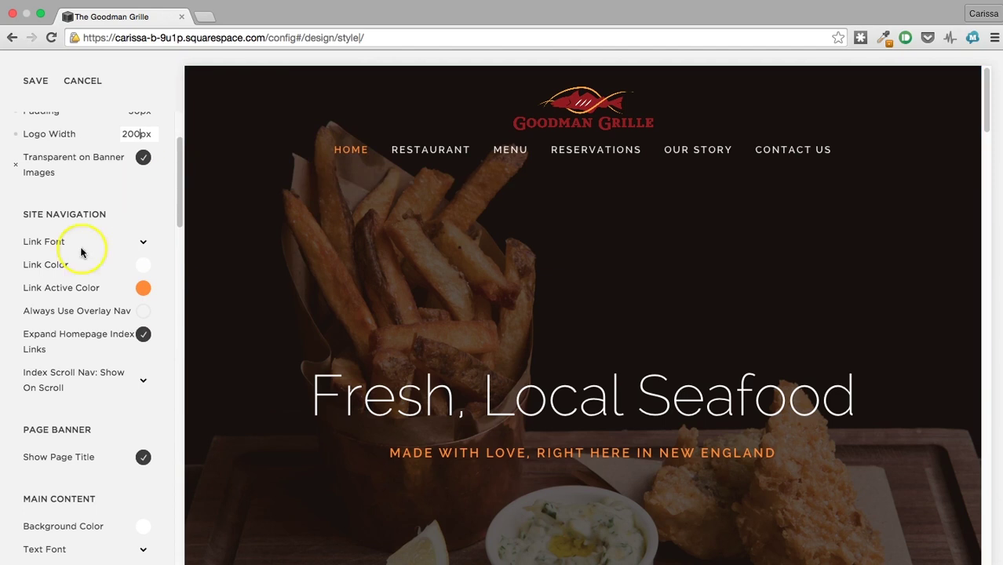
click(143, 245)
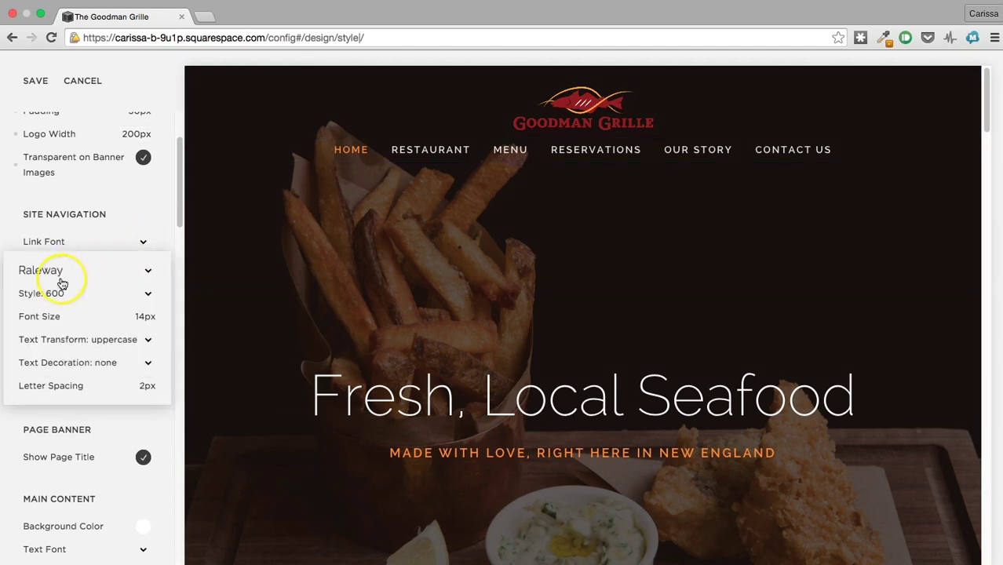
click(147, 272)
scroll(88, 481, down, 10)
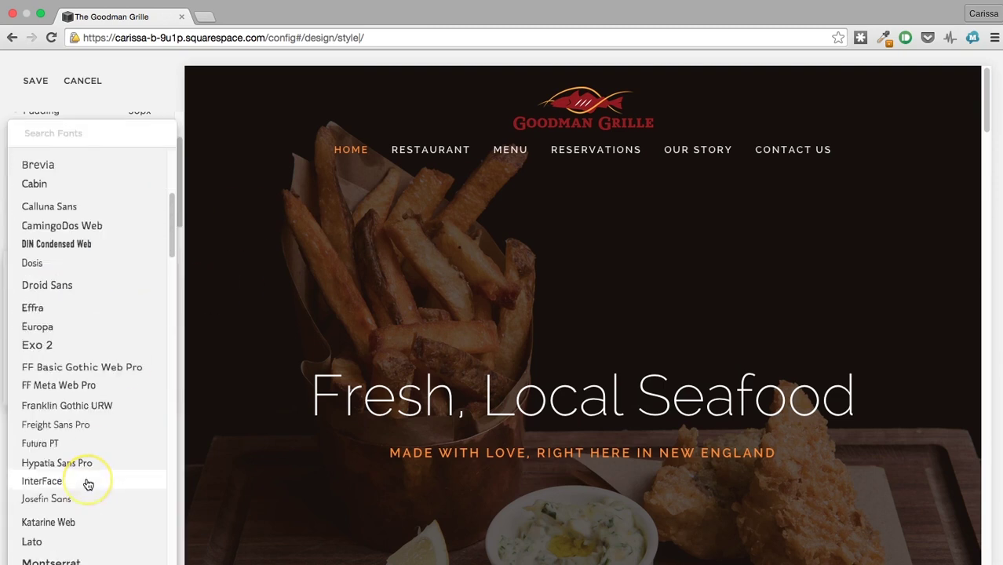
scroll(88, 485, down, 10)
scroll(88, 484, up, 7)
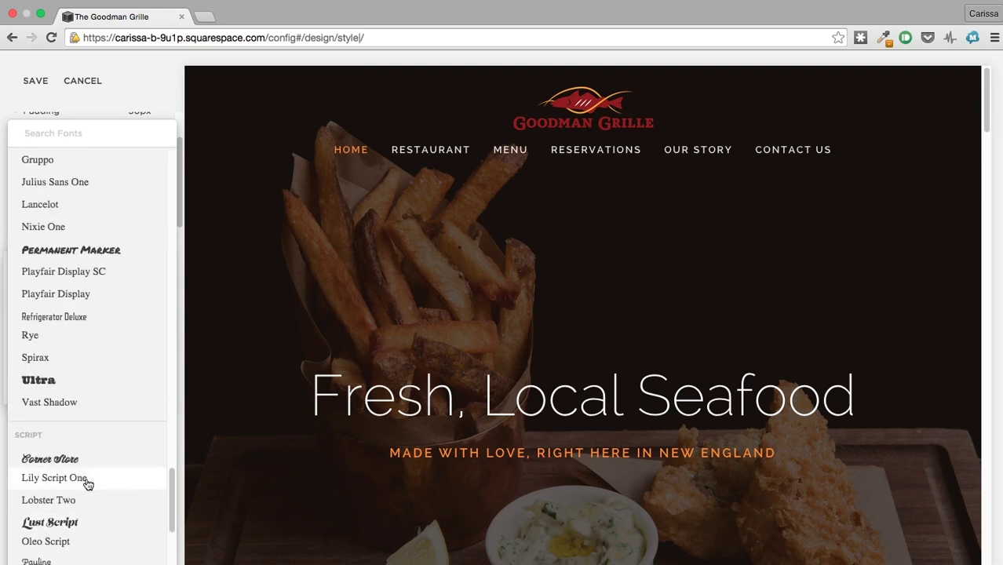
scroll(88, 484, down, 5)
scroll(88, 485, up, 4)
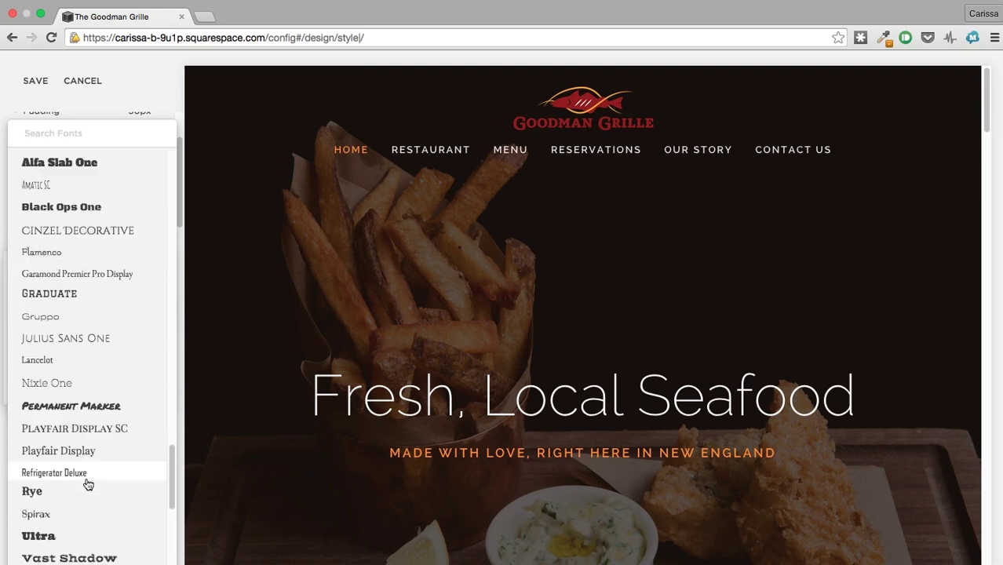
scroll(88, 485, up, 2)
scroll(88, 484, up, 3)
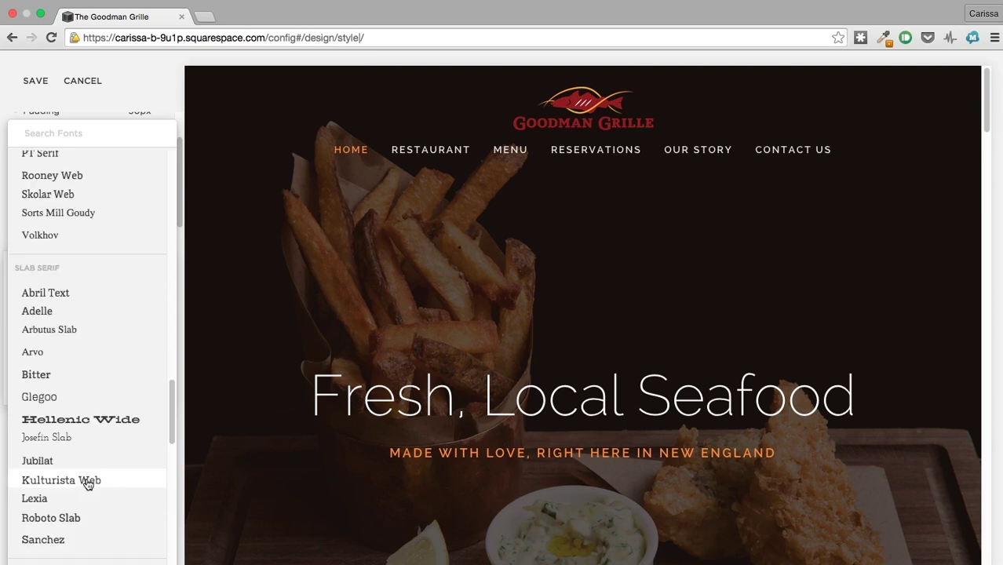
click(45, 352)
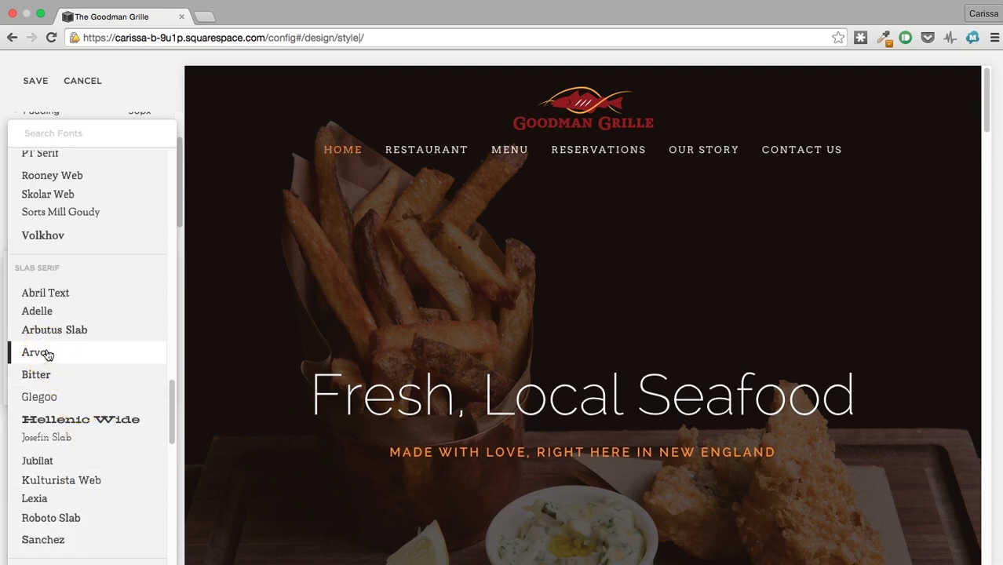
- Set the site navigation link font back to Raleway
click(77, 173)
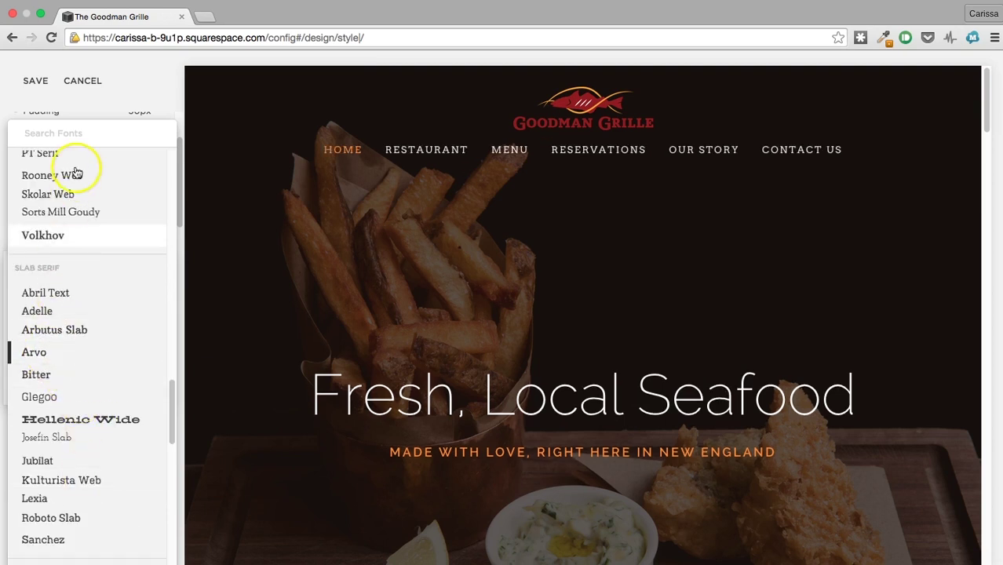
scroll(76, 171, up, 10)
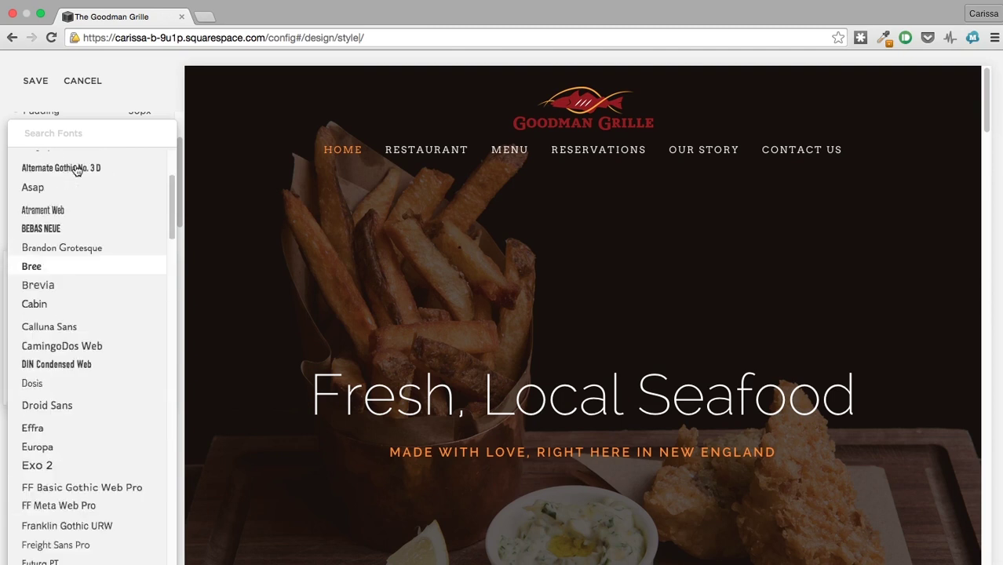
click(59, 182)
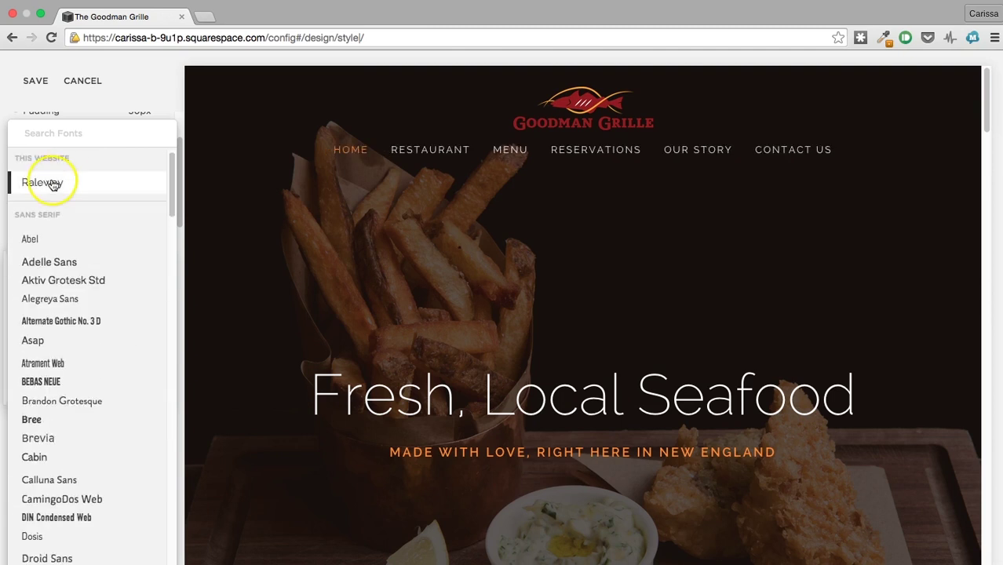
click(109, 106)
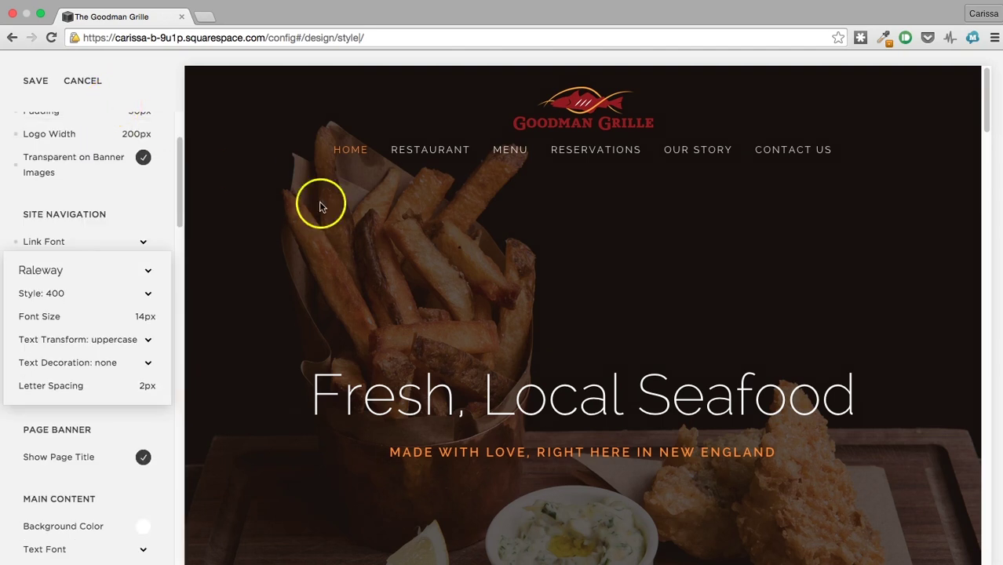
click(162, 212)
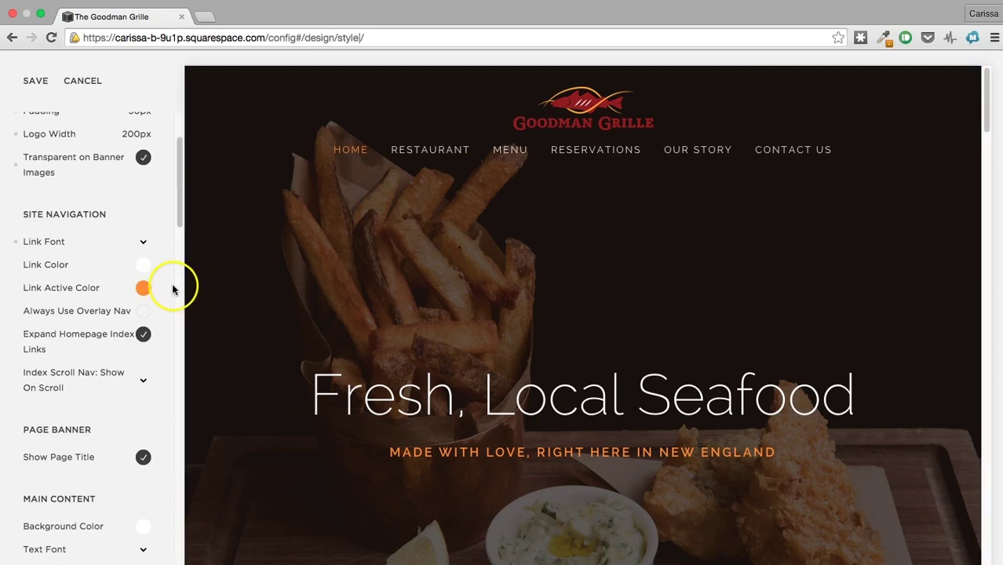
- Try the Always Use Overlay Nav option for the site navigation, and turn it back off
click(142, 314)
click(142, 314)
click(142, 314)
click(142, 314)
click(142, 314)
click(213, 97)
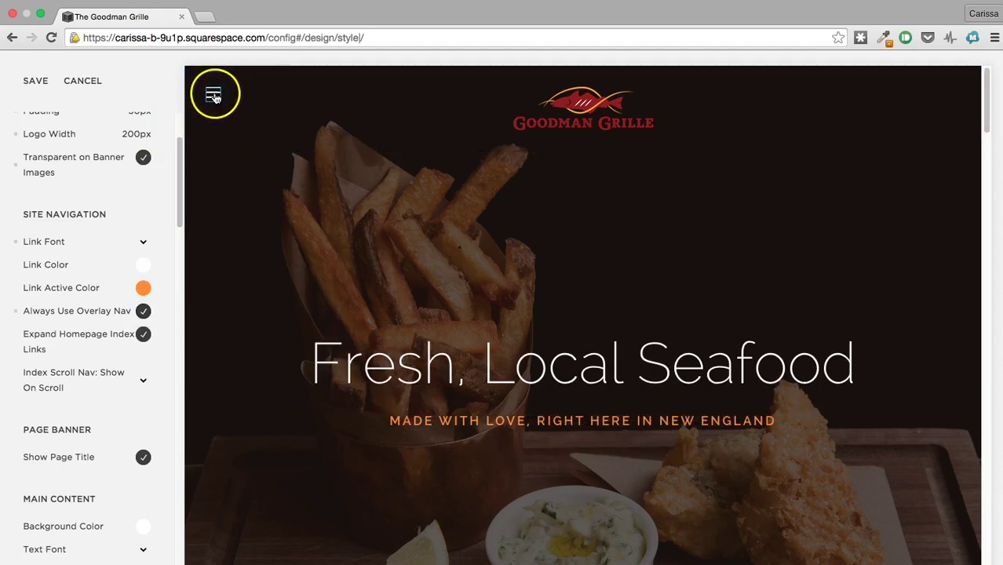
click(144, 313)
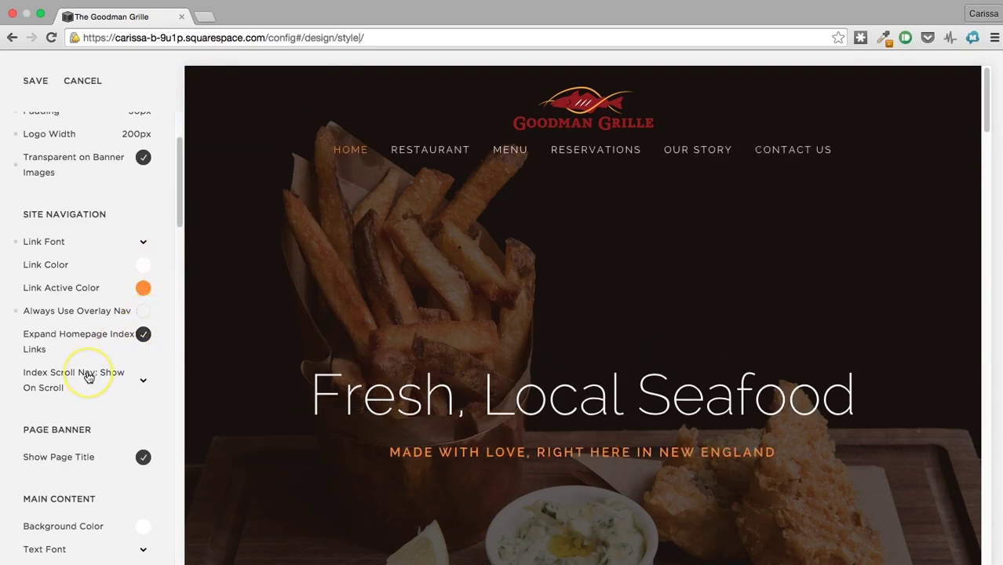
- Examine how the navigation bar behaves while scrolling the homepage, and view the Index Scroll Nav options
scroll(94, 373, down, 4)
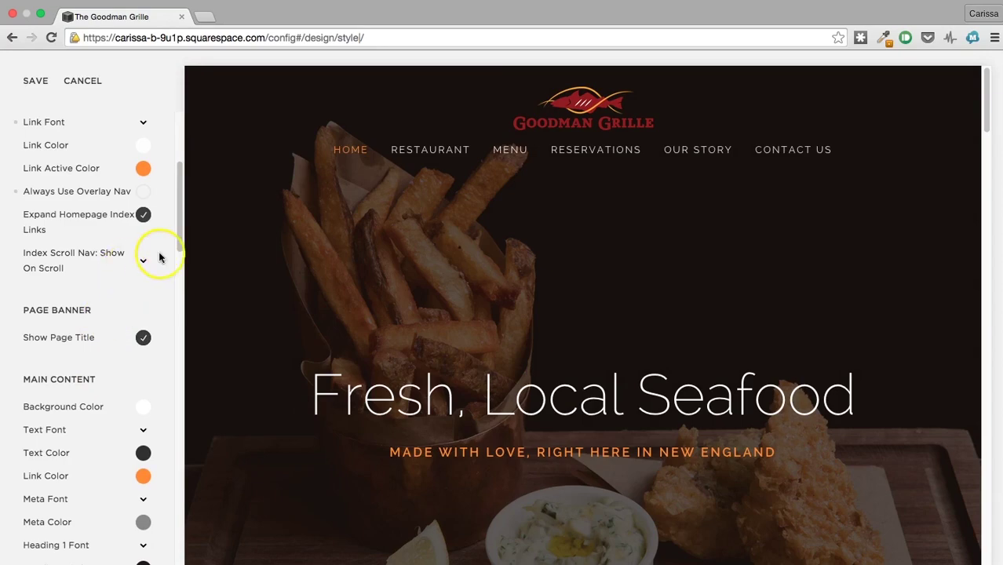
scroll(291, 286, down, 10)
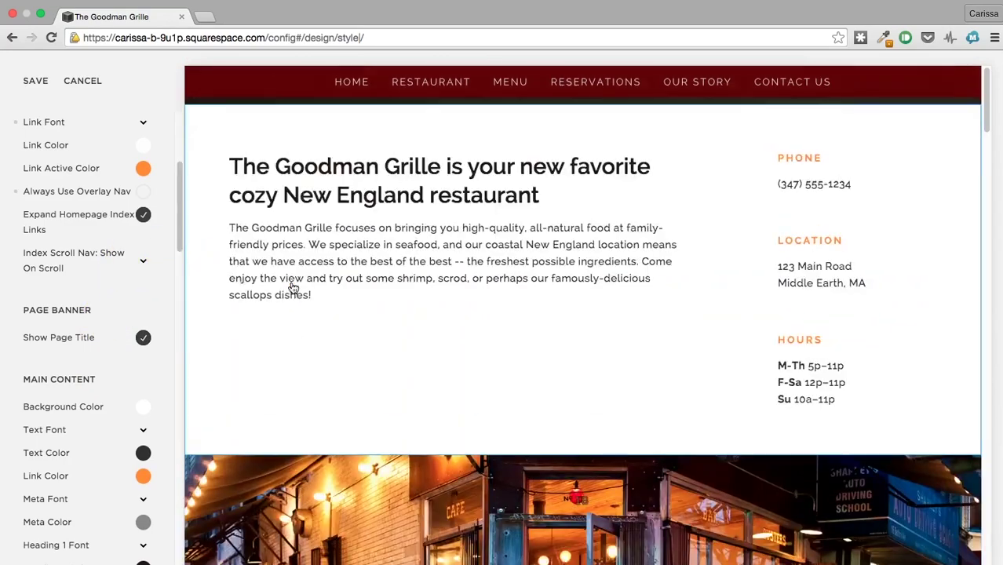
scroll(291, 287, down, 3)
scroll(291, 286, up, 2)
click(353, 84)
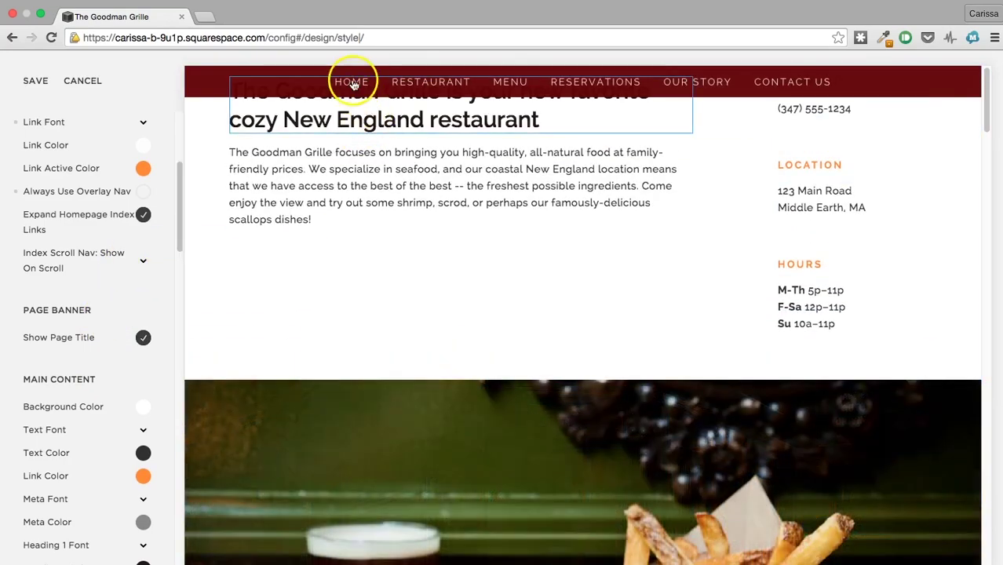
scroll(425, 439, down, 4)
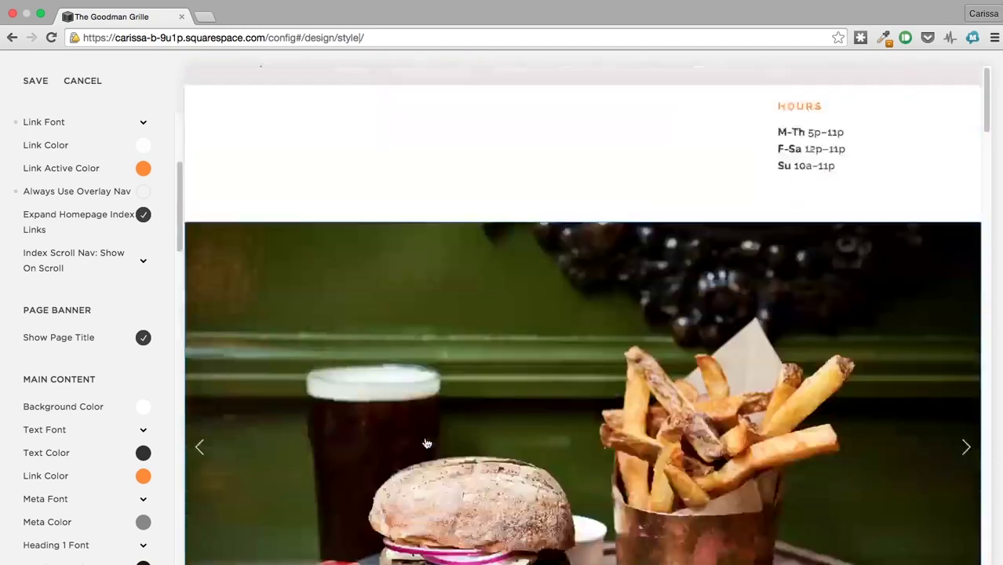
scroll(426, 444, up, 10)
scroll(426, 444, down, 8)
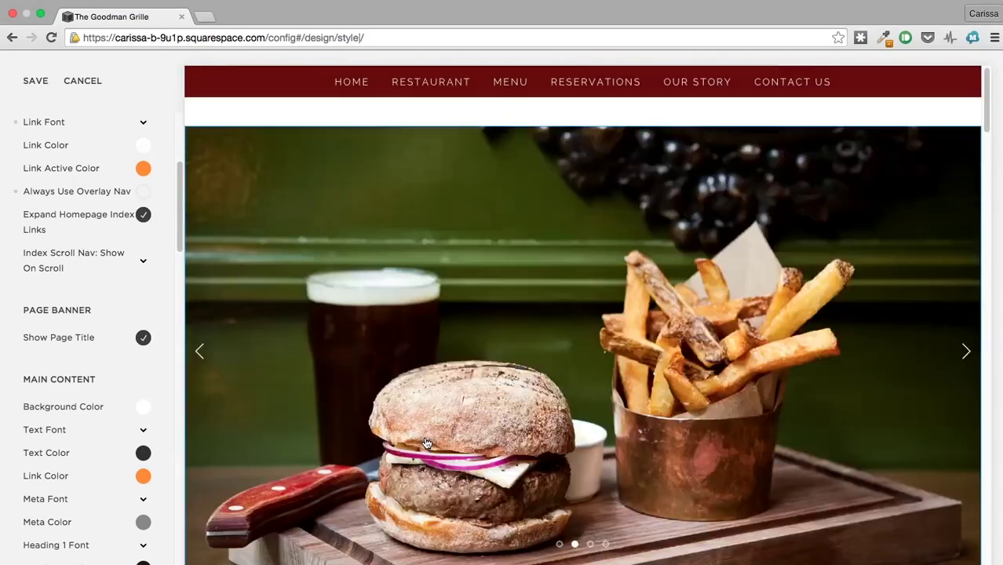
scroll(426, 444, up, 8)
click(138, 262)
click(134, 297)
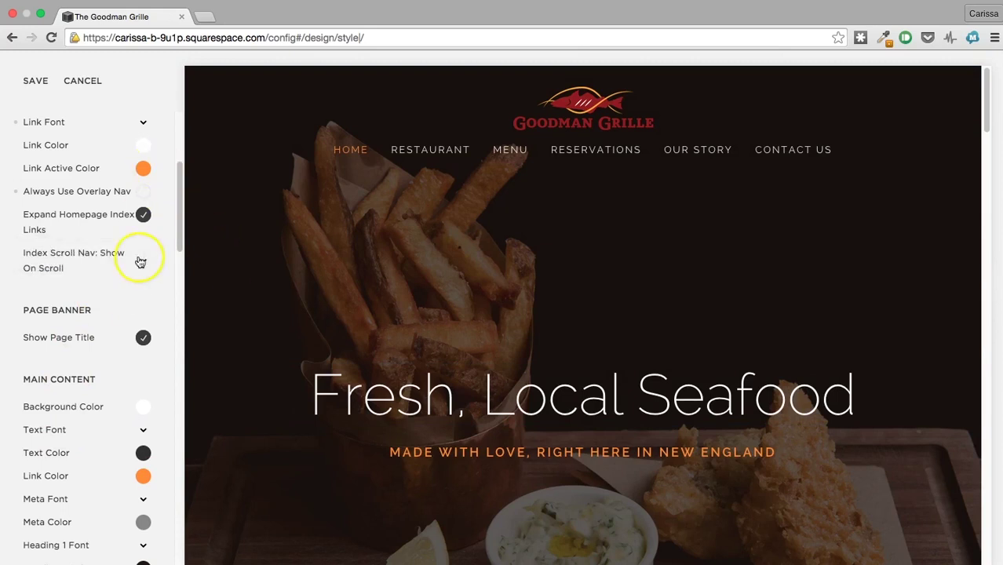
- Set the Raleway navigation link font's style to 500 and check the navigation bar further down the page
scroll(145, 278, up, 3)
click(144, 231)
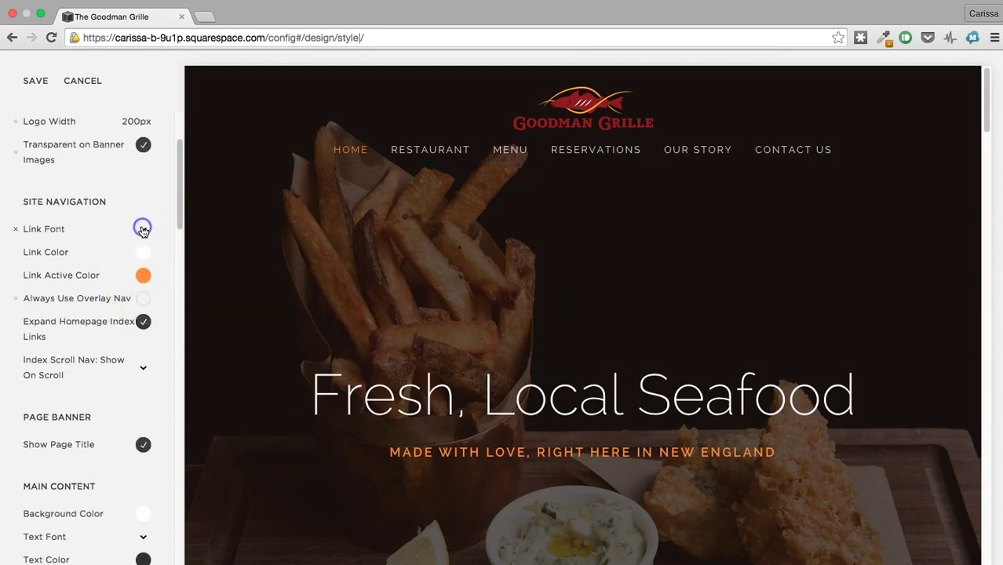
click(123, 289)
click(116, 292)
click(430, 290)
click(117, 443)
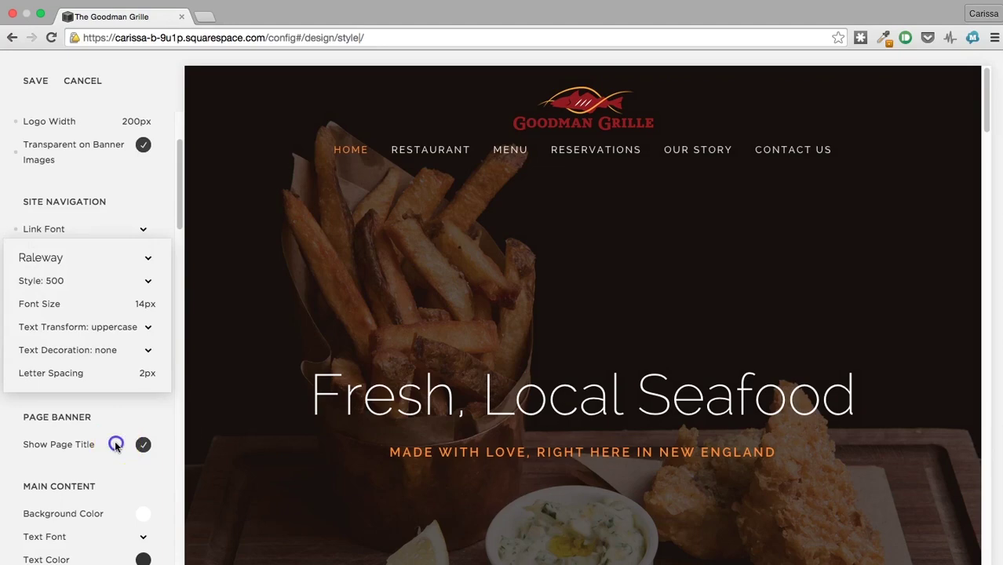
scroll(448, 336, down, 10)
scroll(449, 336, down, 15)
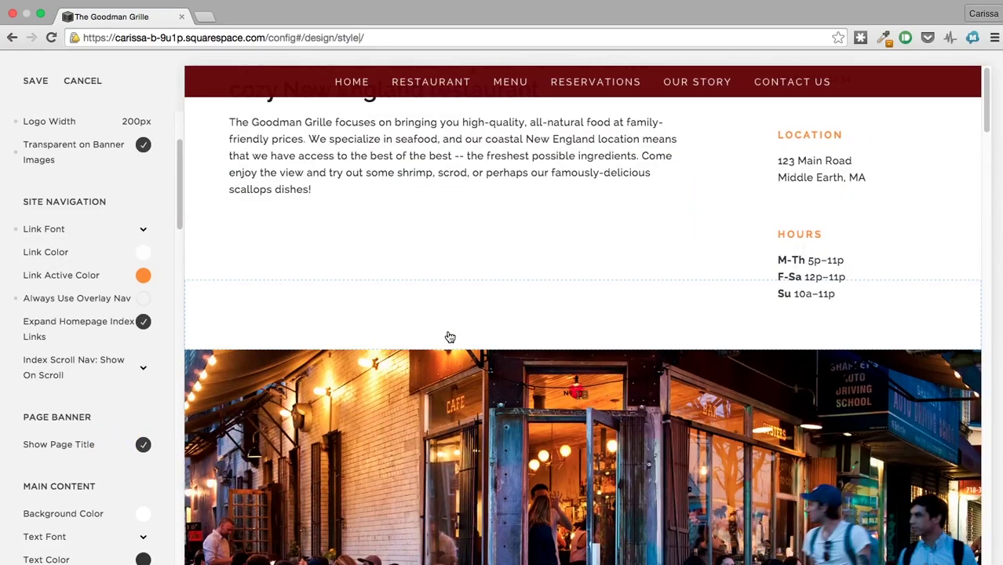
scroll(450, 336, down, 2)
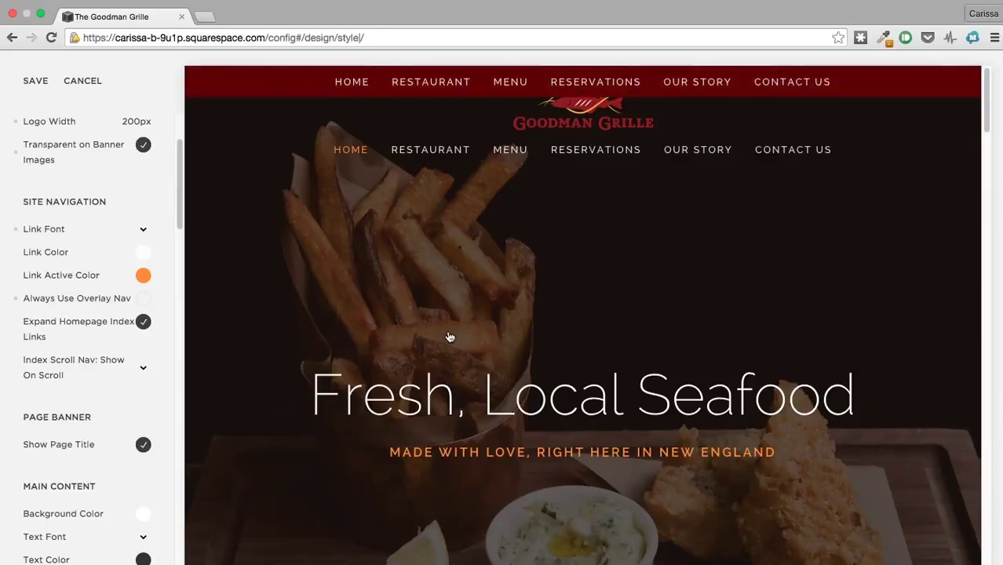
- Turn off Show Page Title for the page banner, and look through the Main Content and Index style options
click(167, 366)
scroll(132, 375, down, 5)
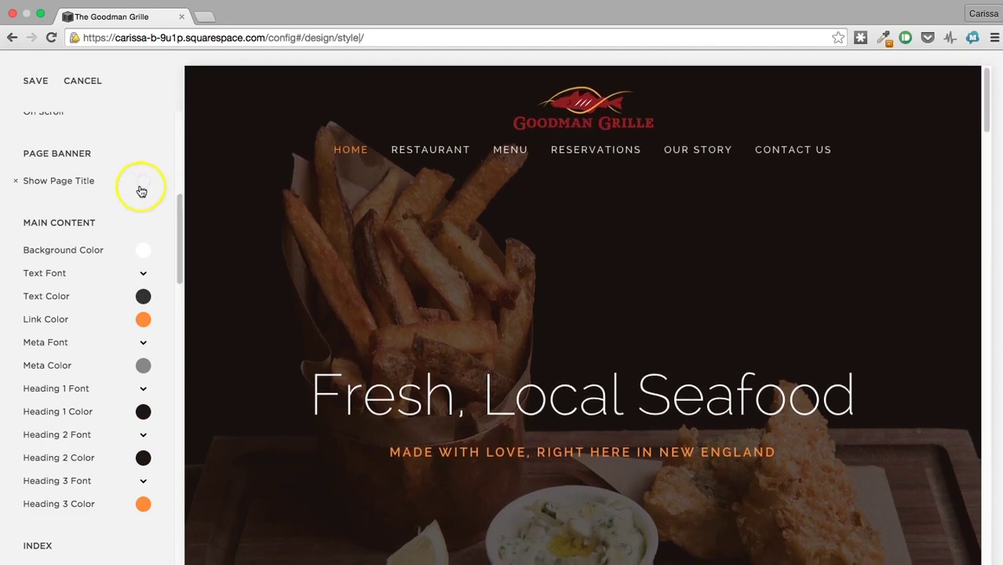
scroll(69, 271, down, 3)
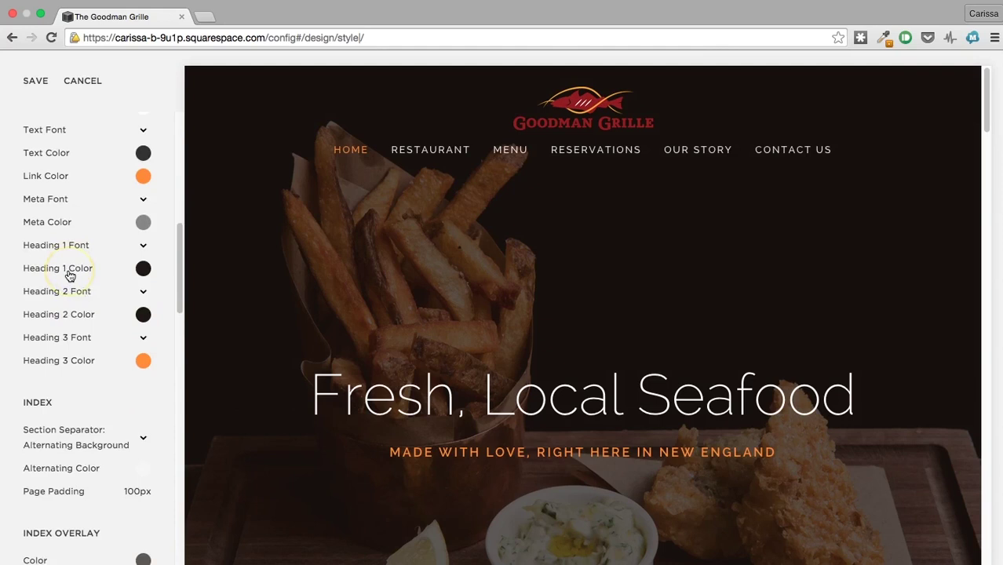
scroll(69, 275, up, 1)
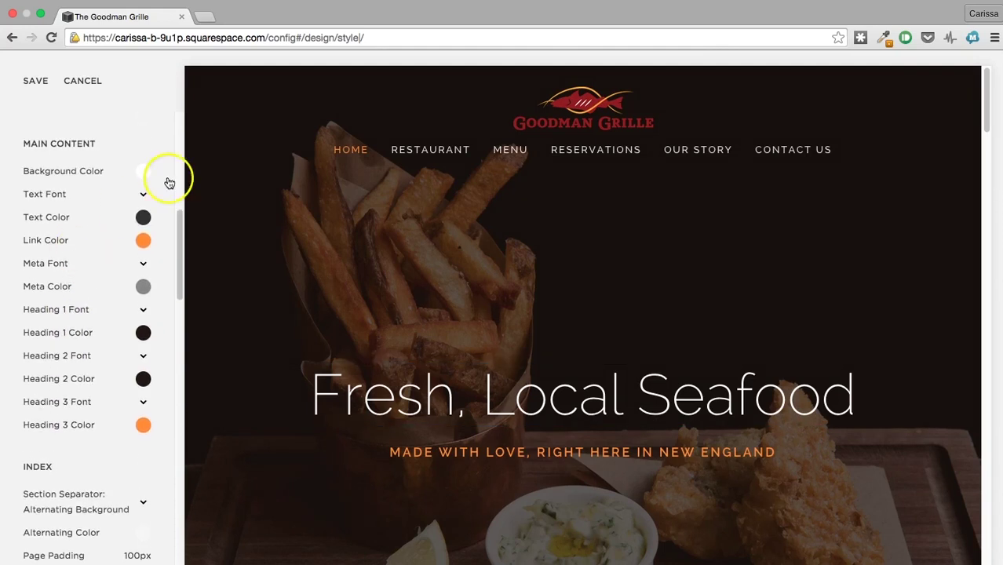
- Save the style changes and return to the site manager's main menu
click(50, 282)
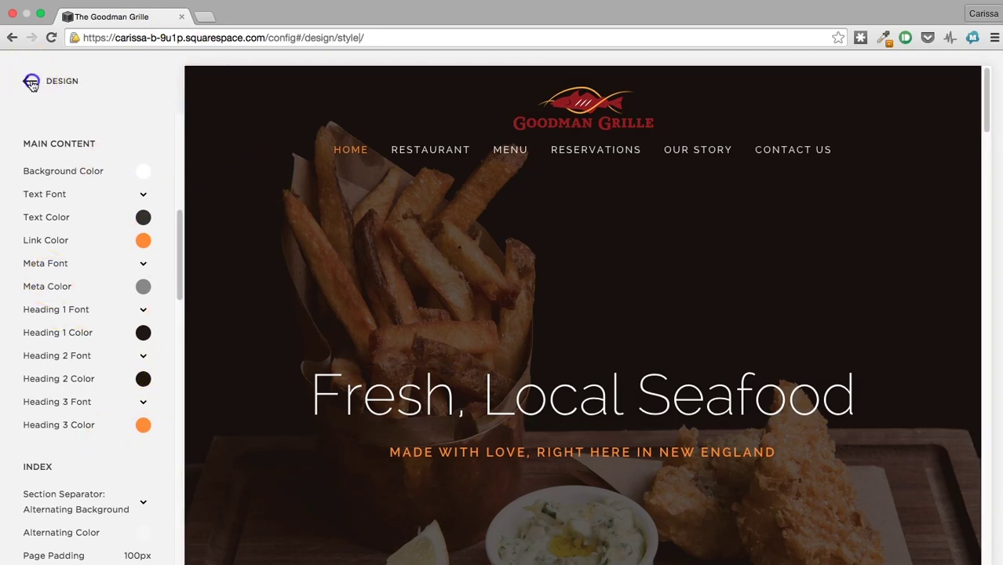
click(31, 84)
click(31, 81)
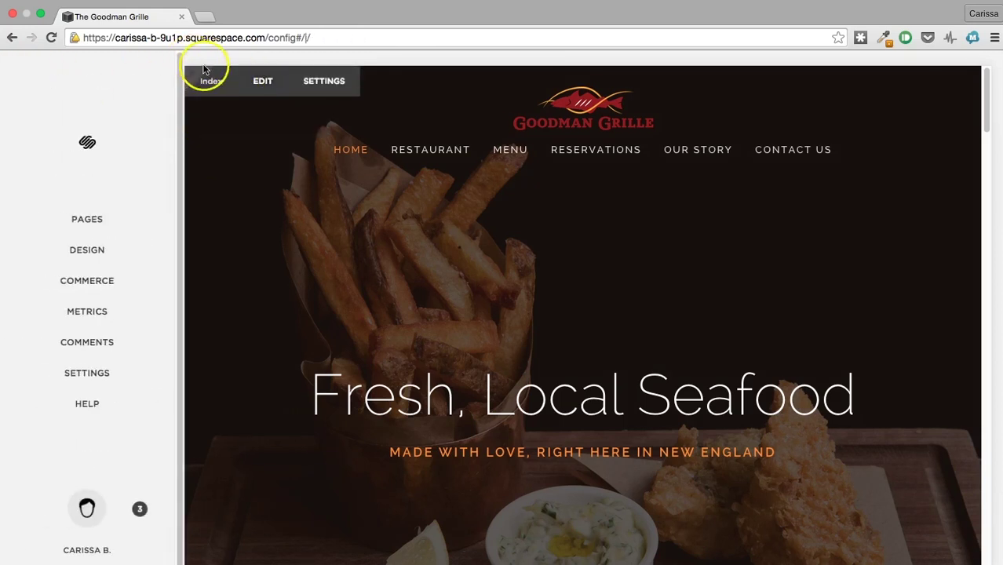
- Open the Welcome index for editing and remove the background image from its Fresh, Local Seafood section
click(262, 83)
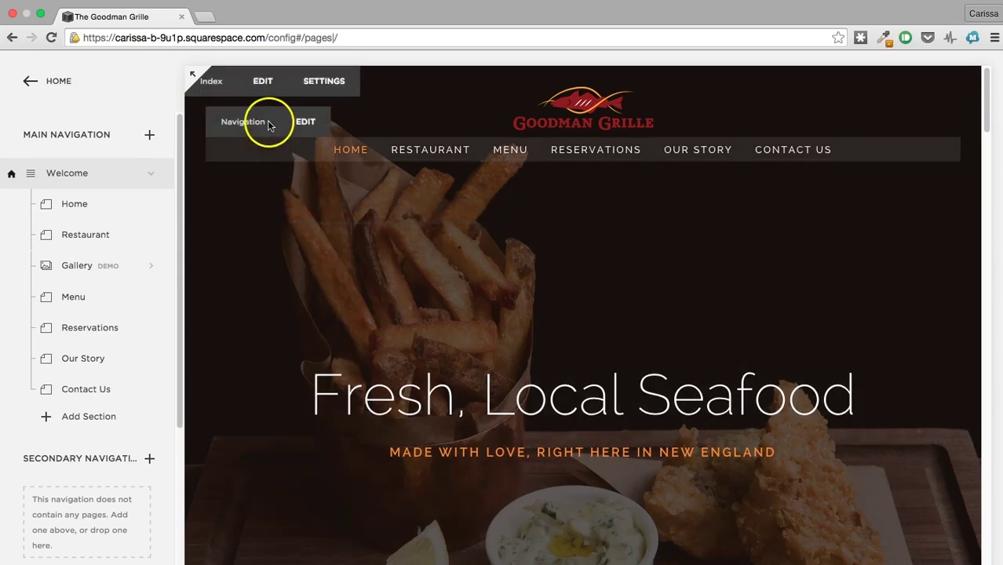
mouse_move(280, 209)
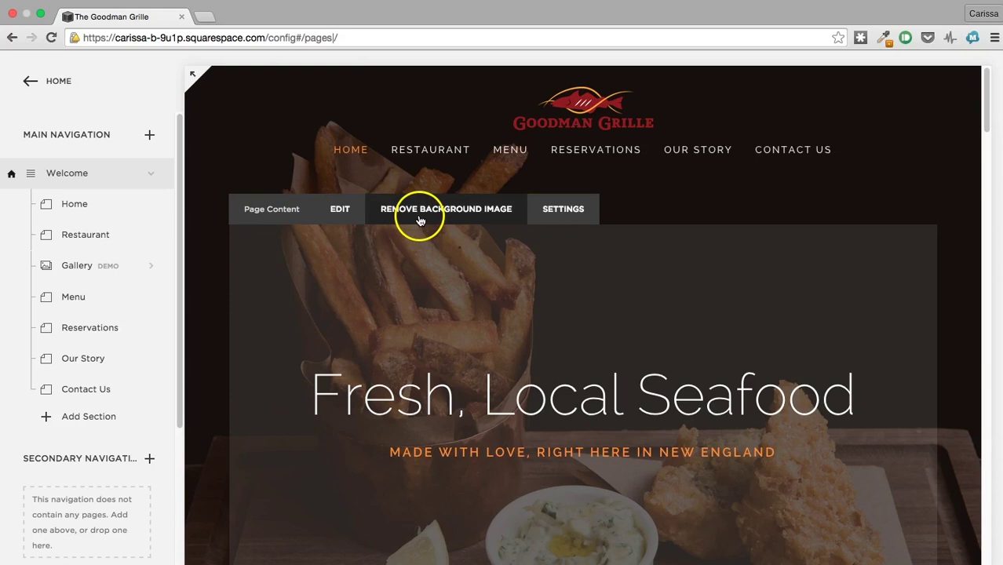
click(420, 220)
click(473, 263)
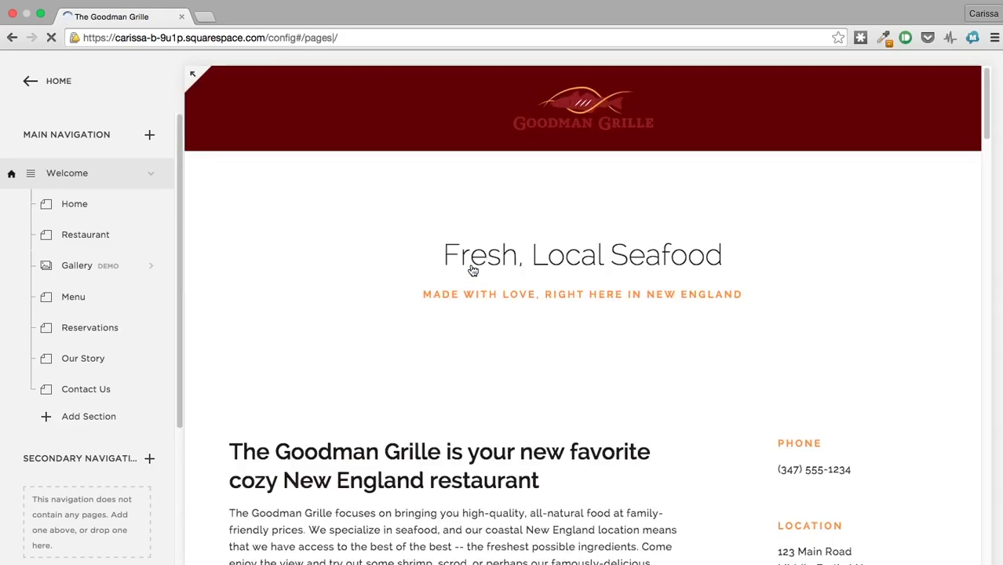
- Insert EA46CFA22A.jpg from The Goodman Grille folder as the background image of the Fresh, Local Seafood section
mouse_move(317, 302)
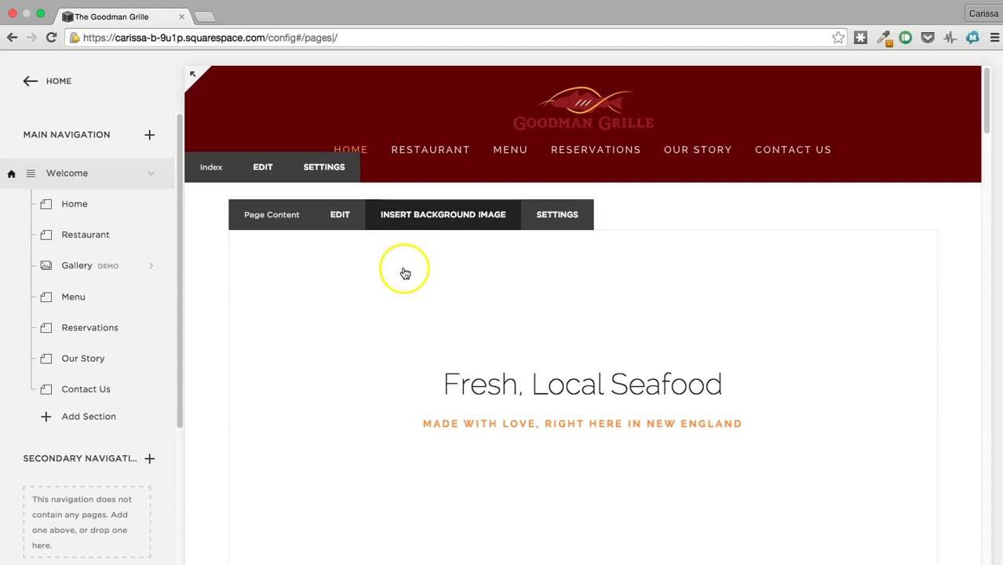
click(410, 208)
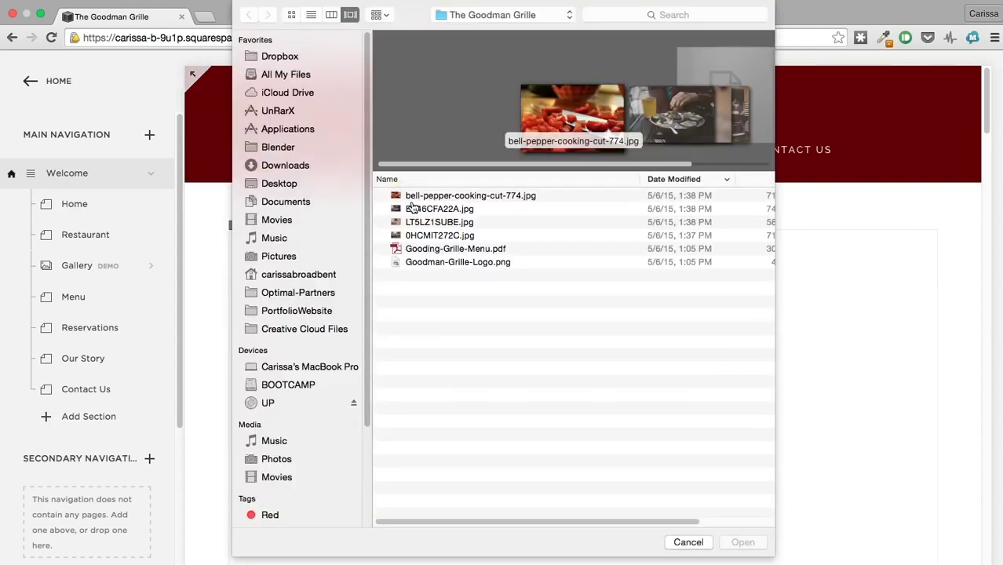
click(415, 198)
click(417, 210)
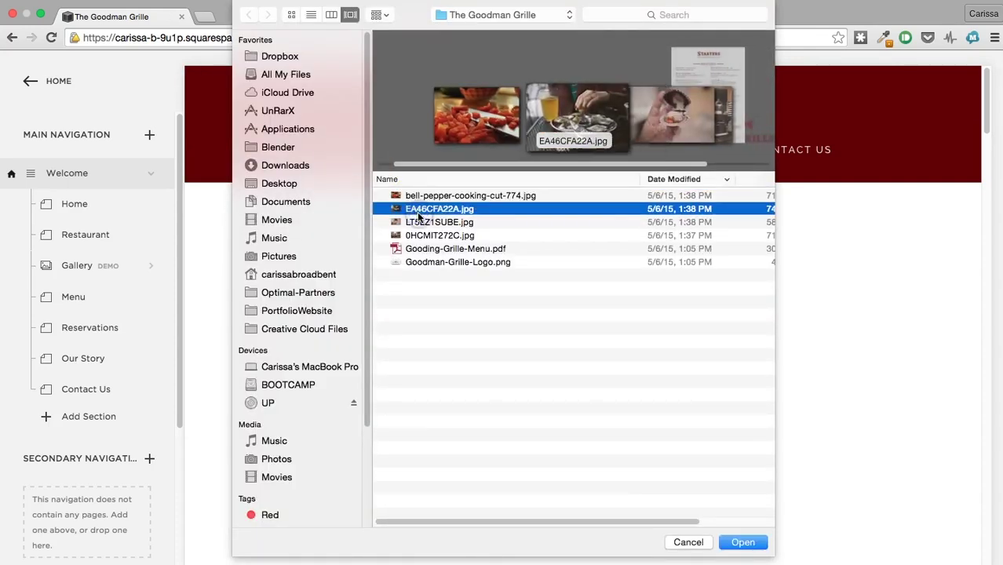
click(420, 221)
click(414, 208)
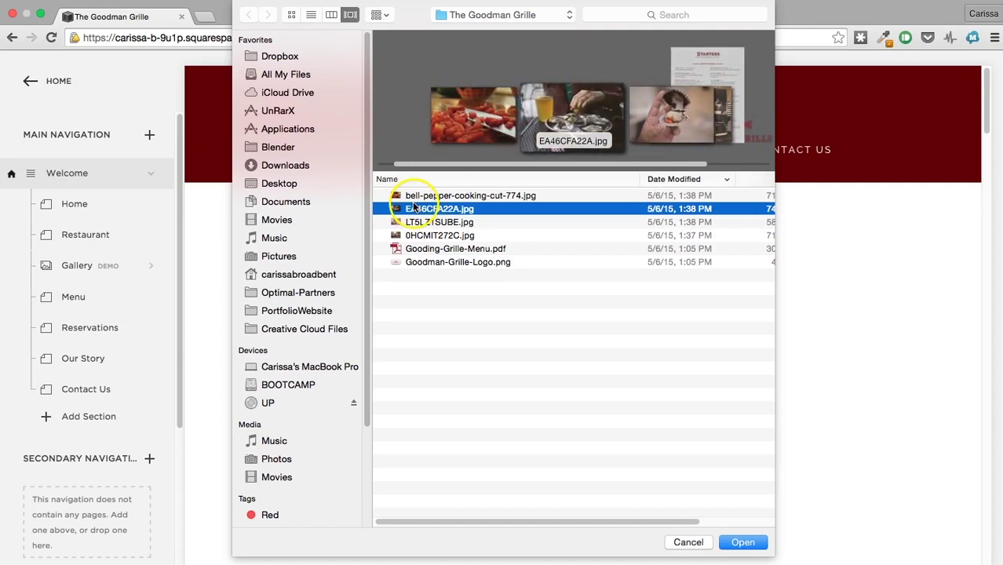
double_click(400, 211)
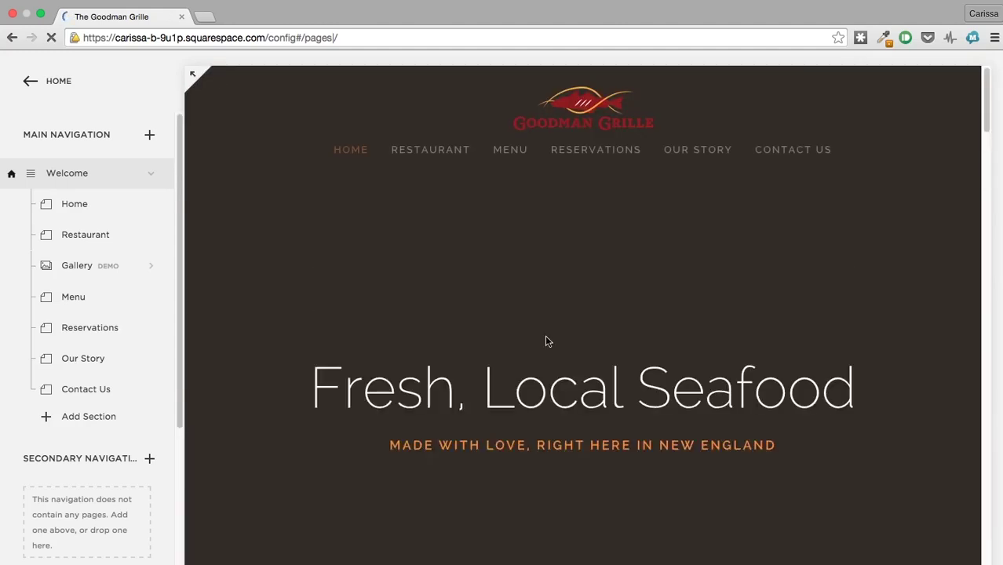
- Examine the new background image behind the homepage header and title, and the restaurant introduction section below it
scroll(547, 340, down, 3)
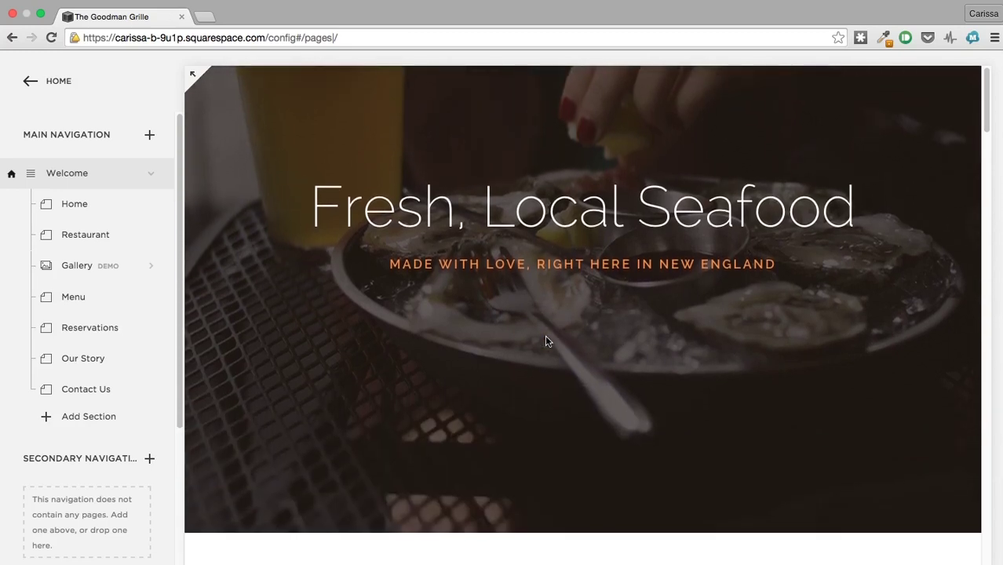
scroll(547, 341, up, 3)
scroll(547, 340, down, 3)
scroll(547, 340, up, 2)
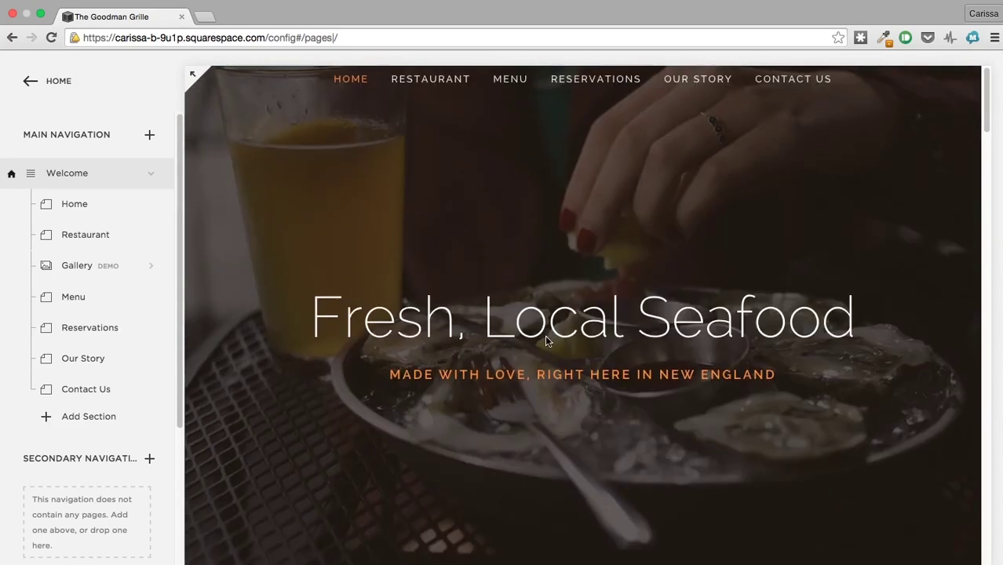
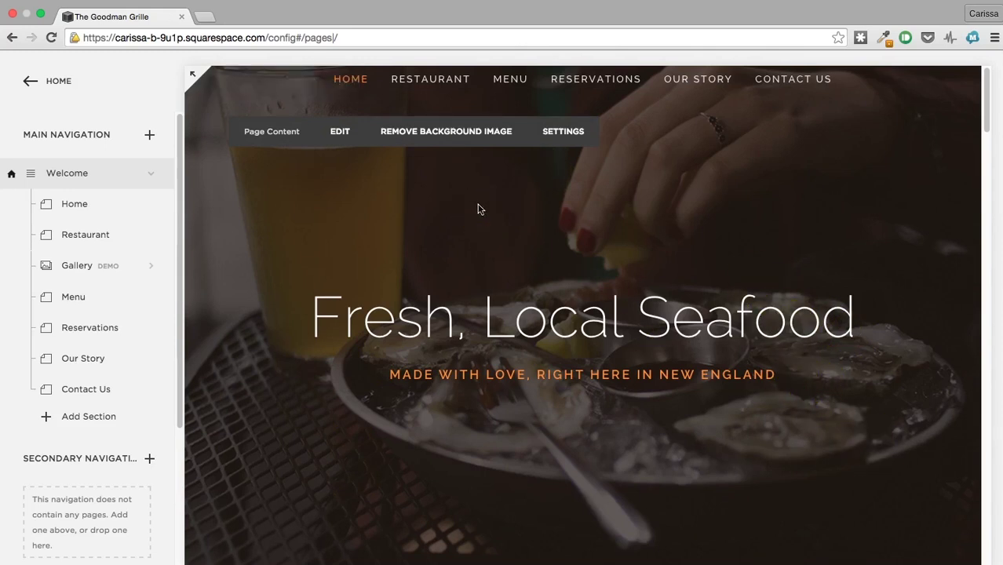
scroll(480, 209, down, 5)
scroll(480, 209, up, 3)
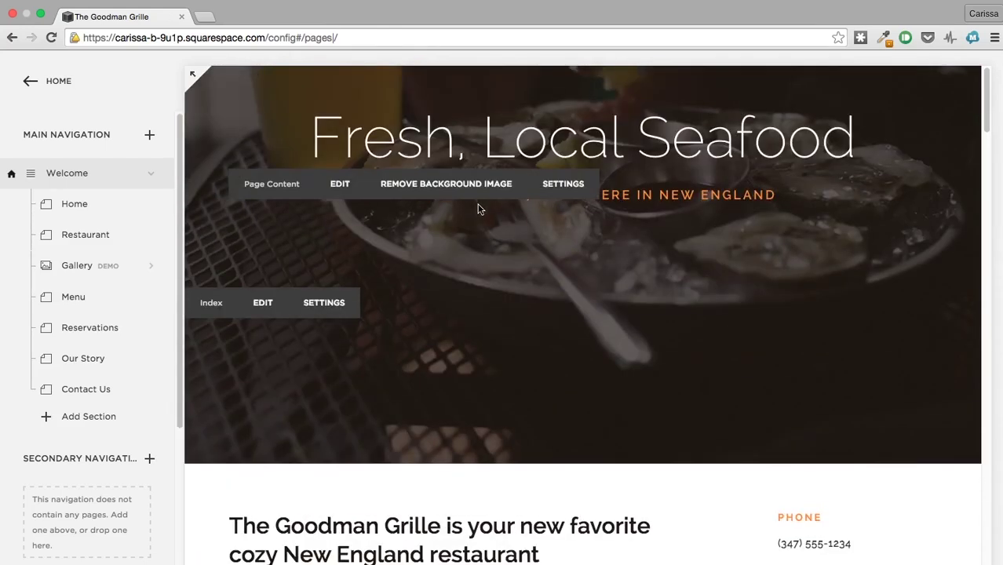
scroll(480, 208, down, 3)
scroll(481, 209, up, 6)
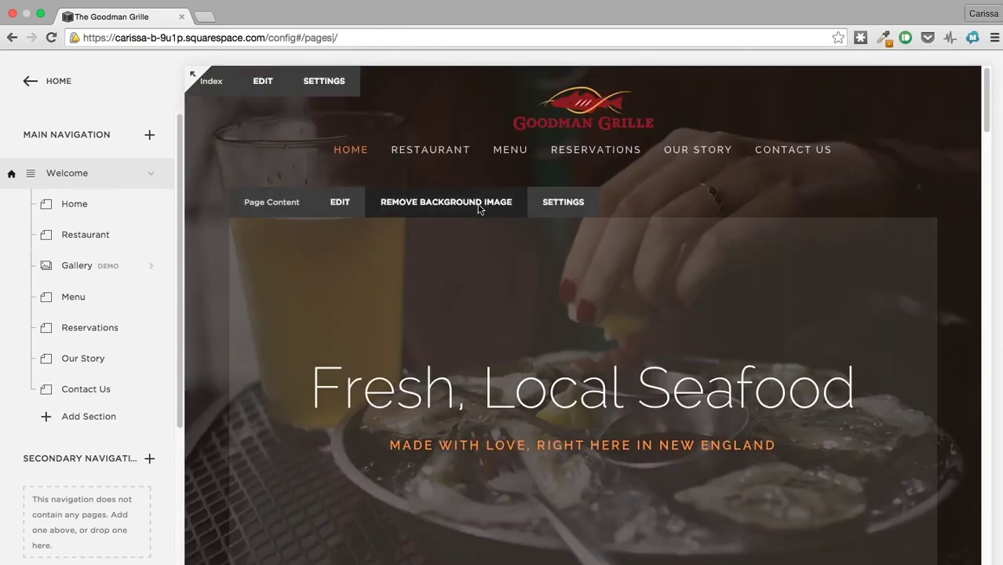
click(480, 203)
scroll(725, 342, down, 2)
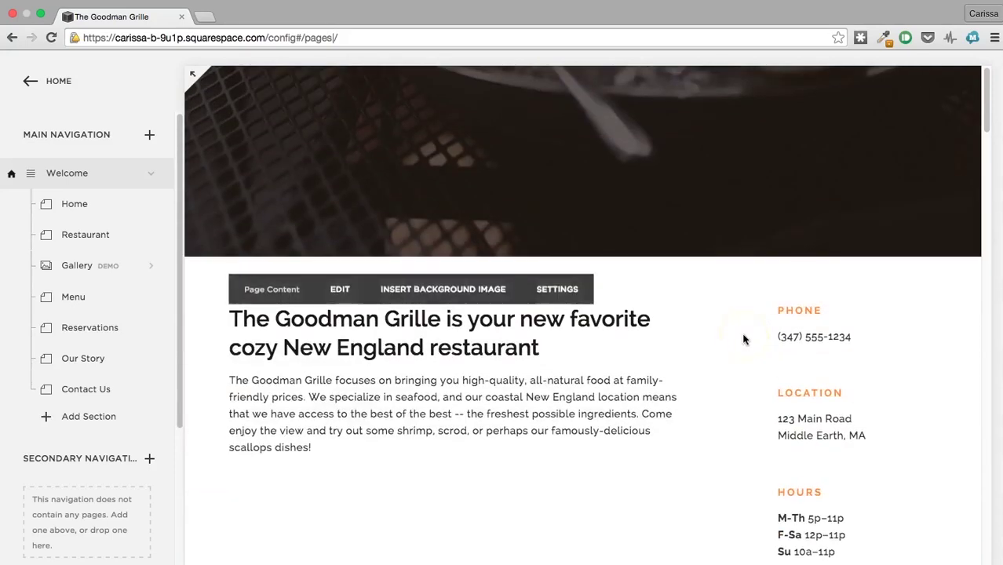
scroll(745, 339, down, 2)
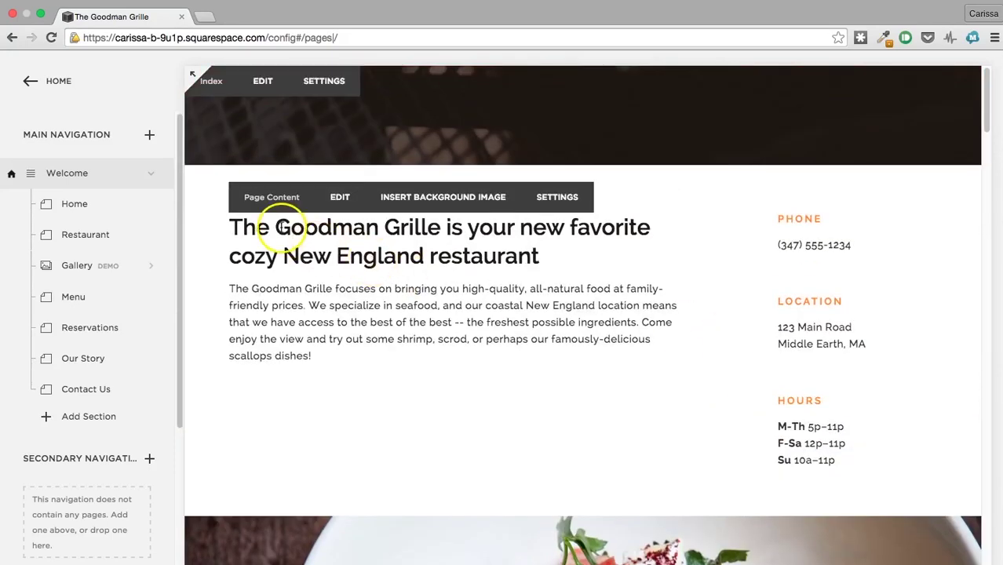
- Open the Style Editor and show only the style options for the restaurant introduction's main heading
click(22, 83)
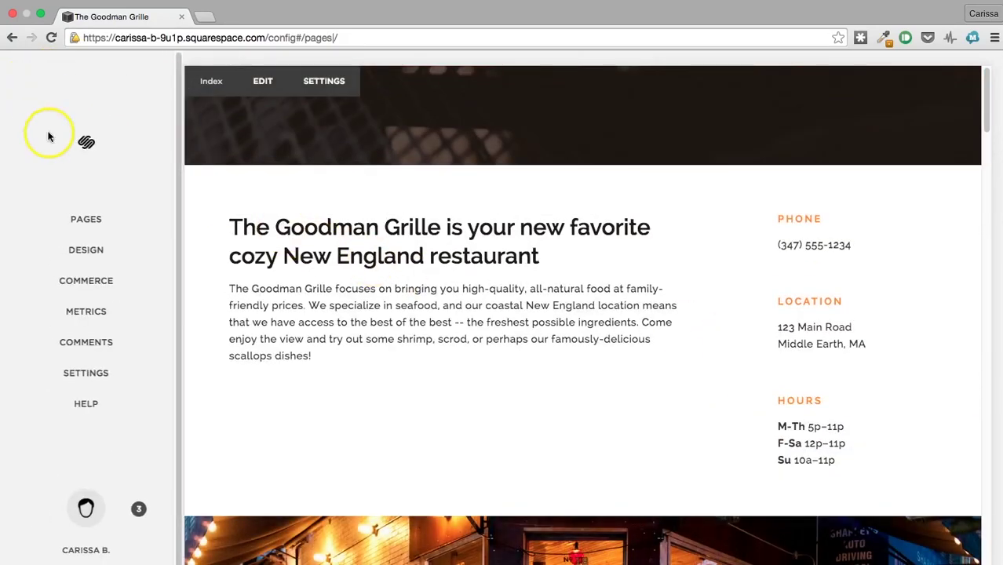
click(86, 250)
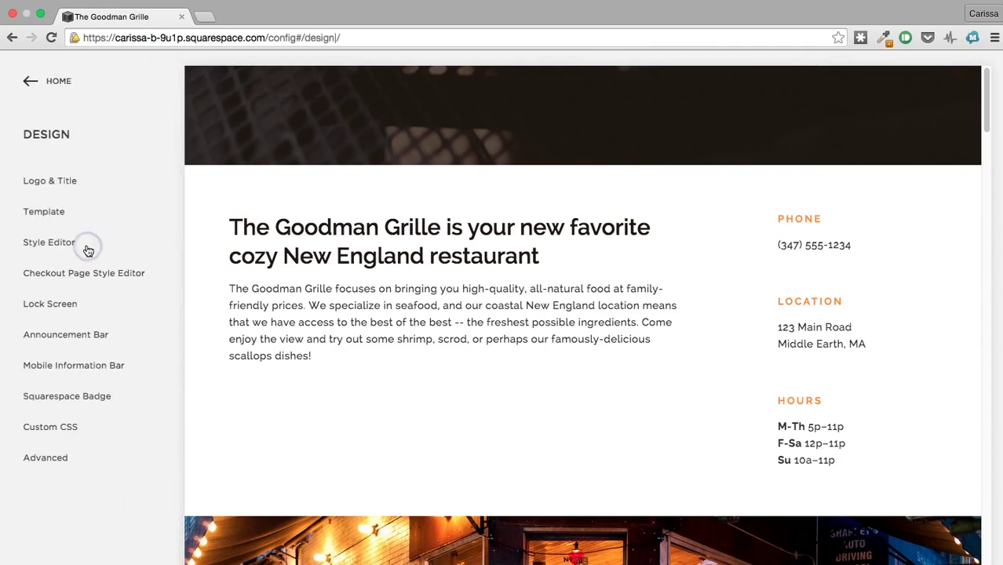
click(67, 245)
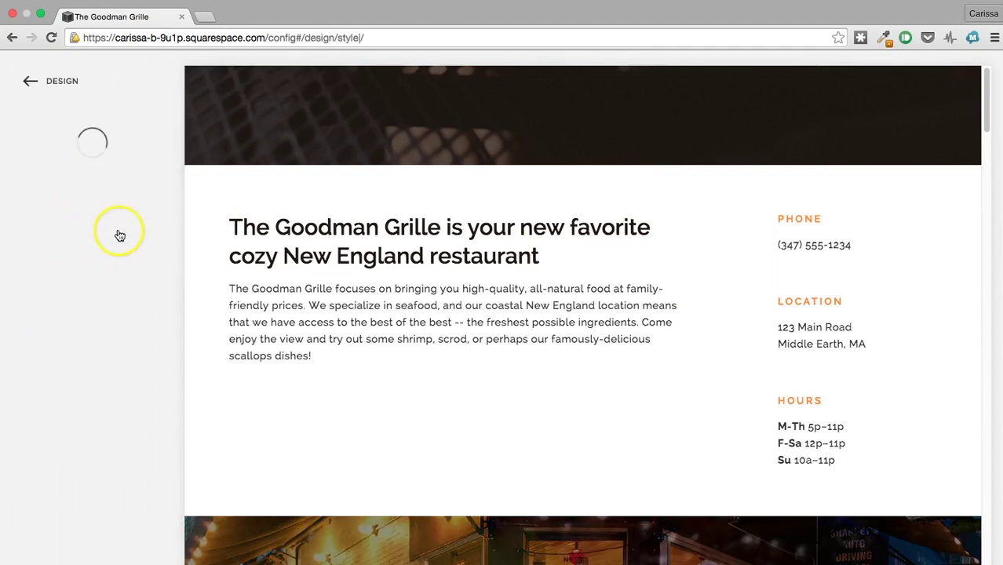
scroll(112, 294, down, 5)
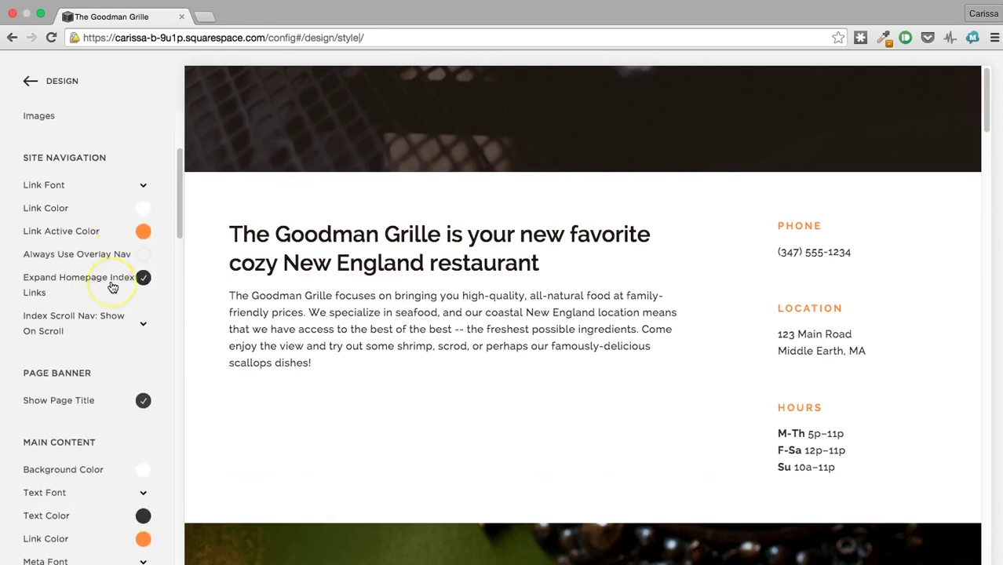
click(294, 264)
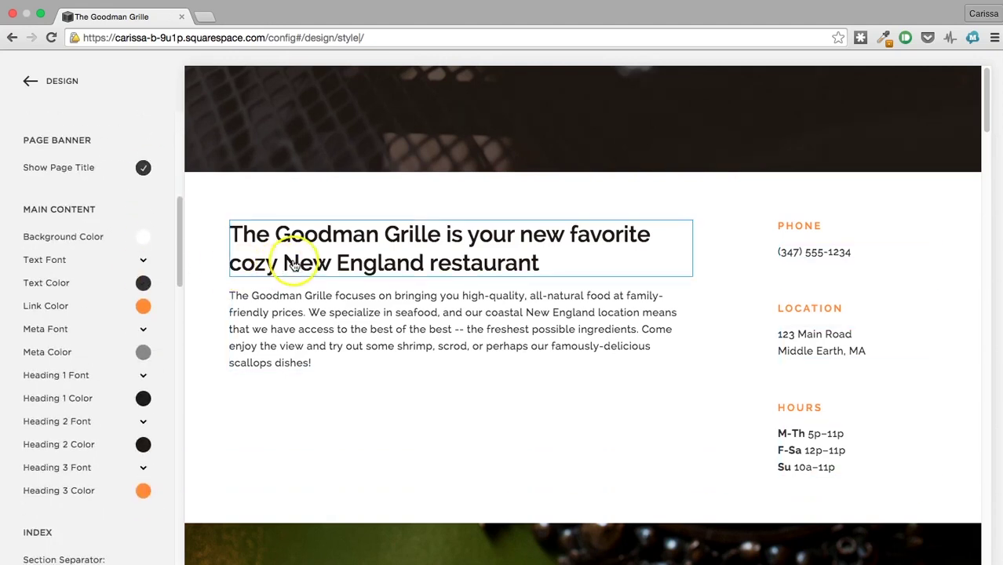
scroll(89, 399, down, 10)
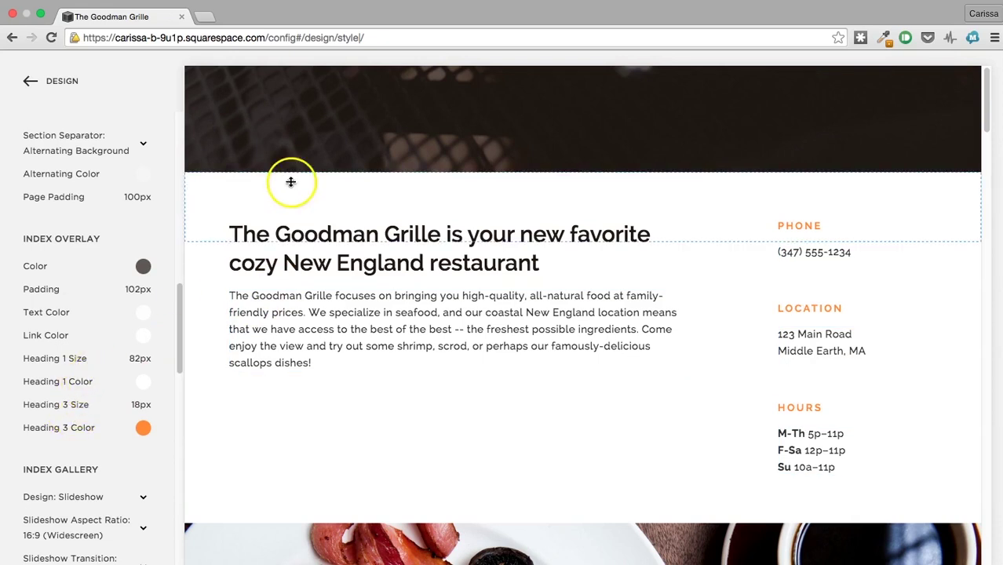
scroll(314, 176, up, 5)
scroll(358, 172, down, 5)
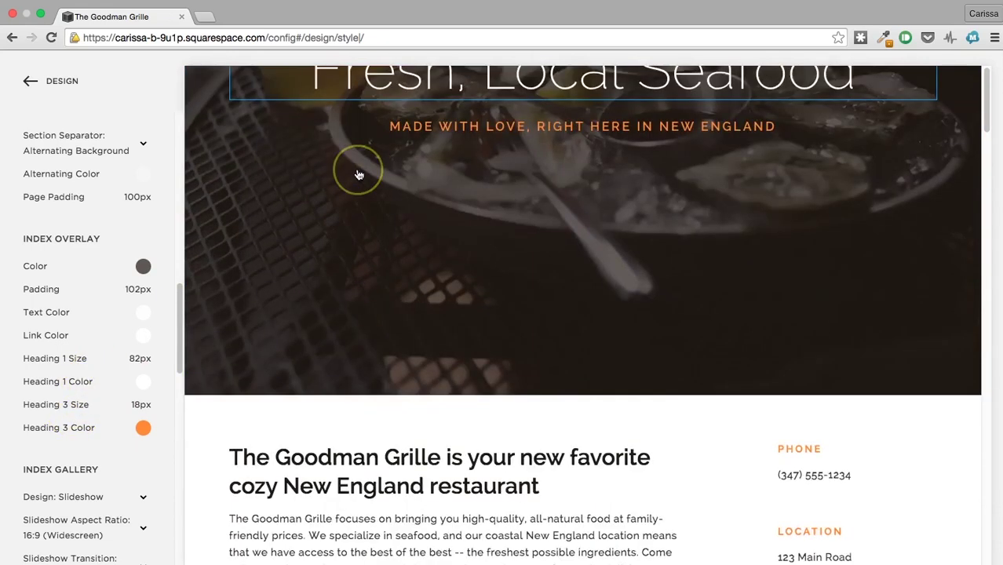
click(276, 261)
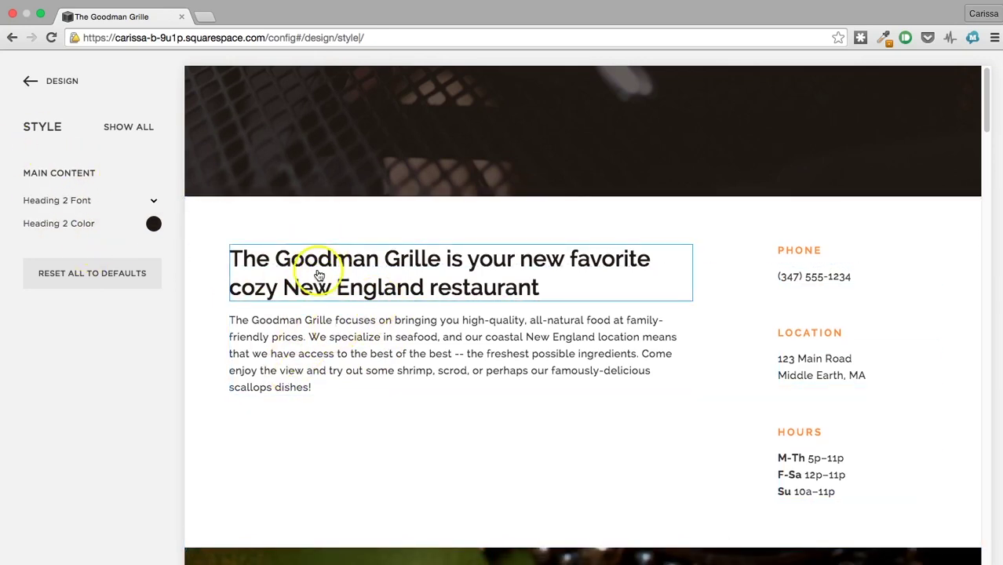
- Set the main content's Heading 2 Color to dark red #8f282e
click(154, 224)
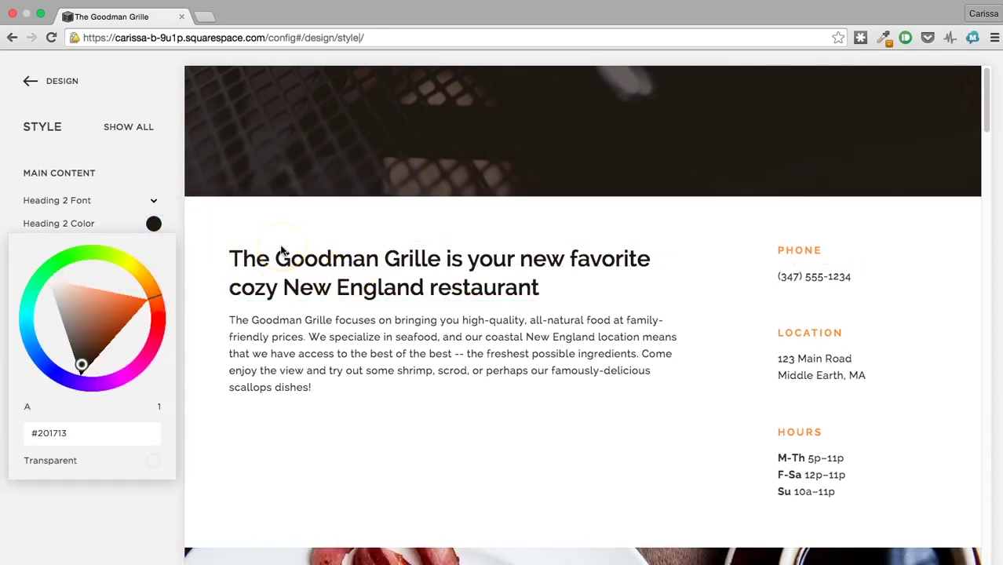
mouse_move(156, 305)
mouse_down()
mouse_move(159, 330)
mouse_move(100, 348)
mouse_move(96, 332)
mouse_up()
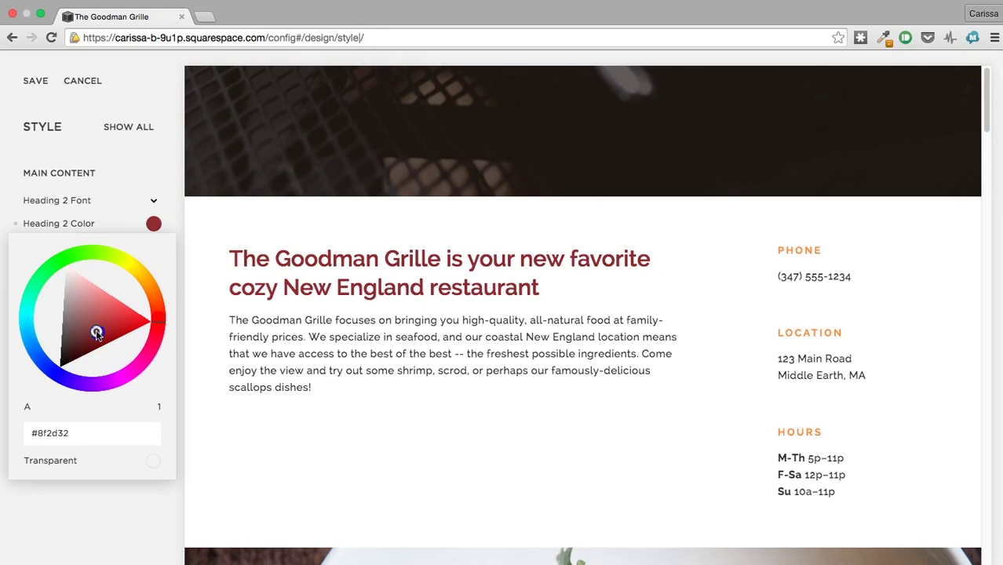
drag(97, 333, 97, 338)
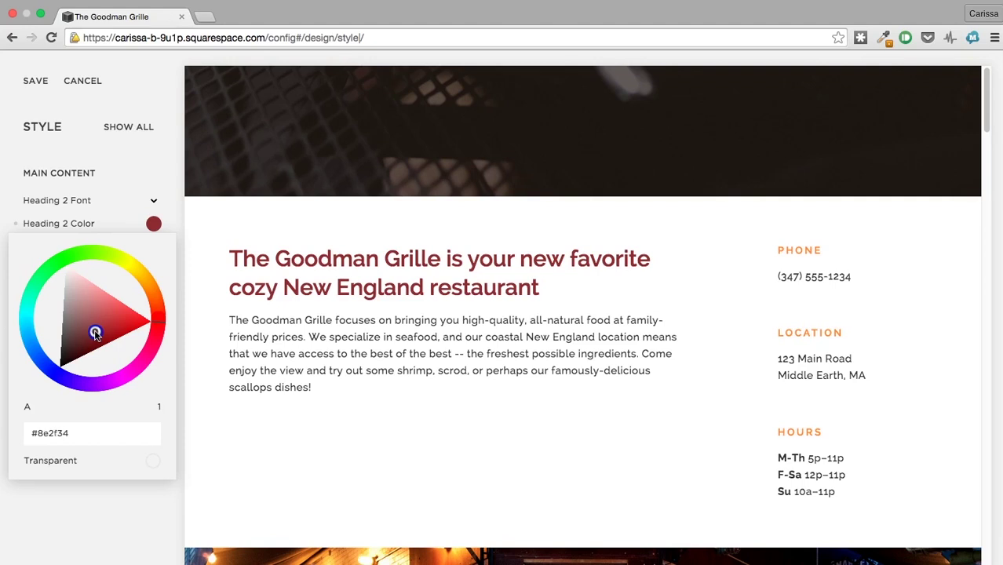
drag(97, 331, 97, 332)
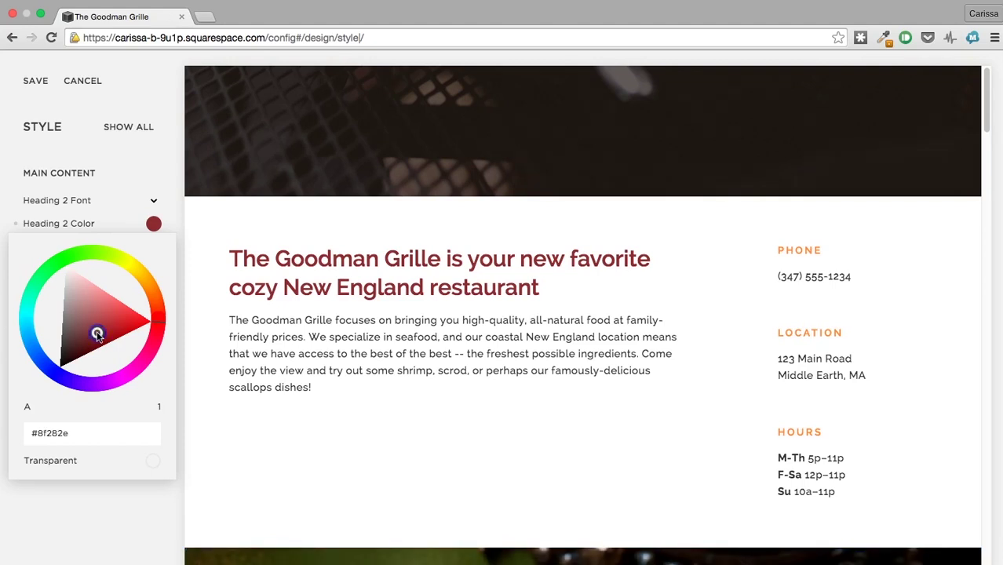
click(51, 456)
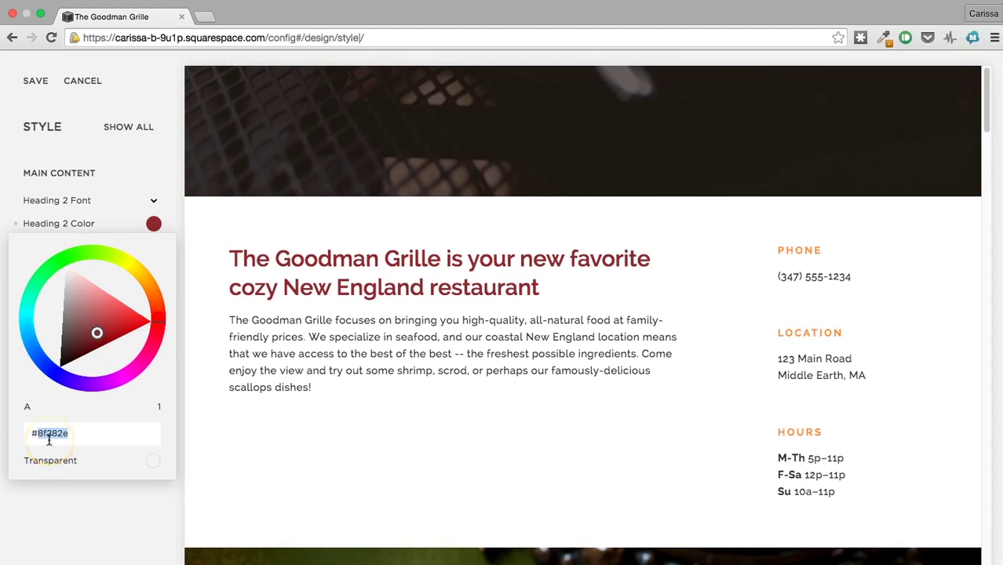
click(84, 539)
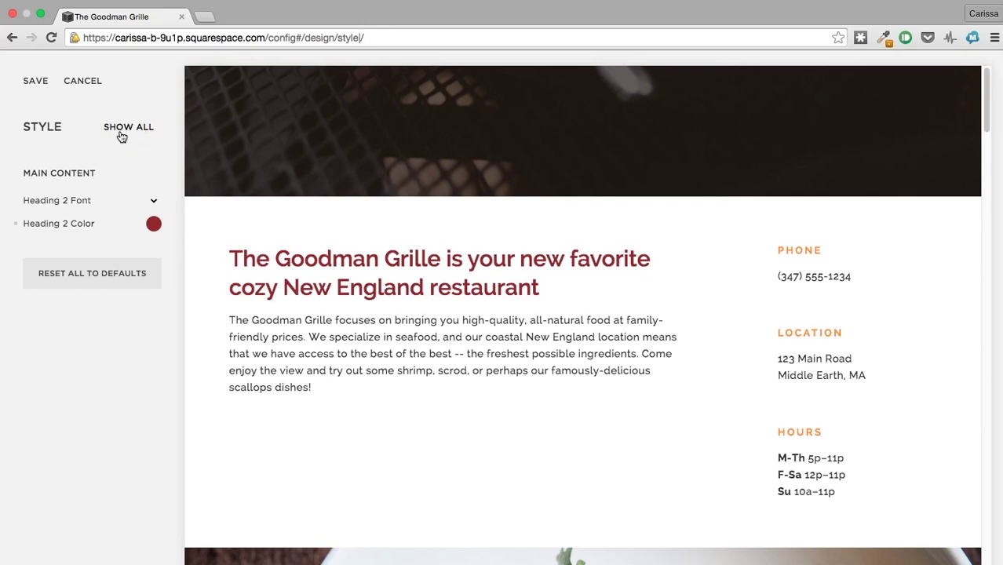
- Set the Heading 2 Font to the slab serif Arvo and compare the heading with the homepage banner
click(154, 206)
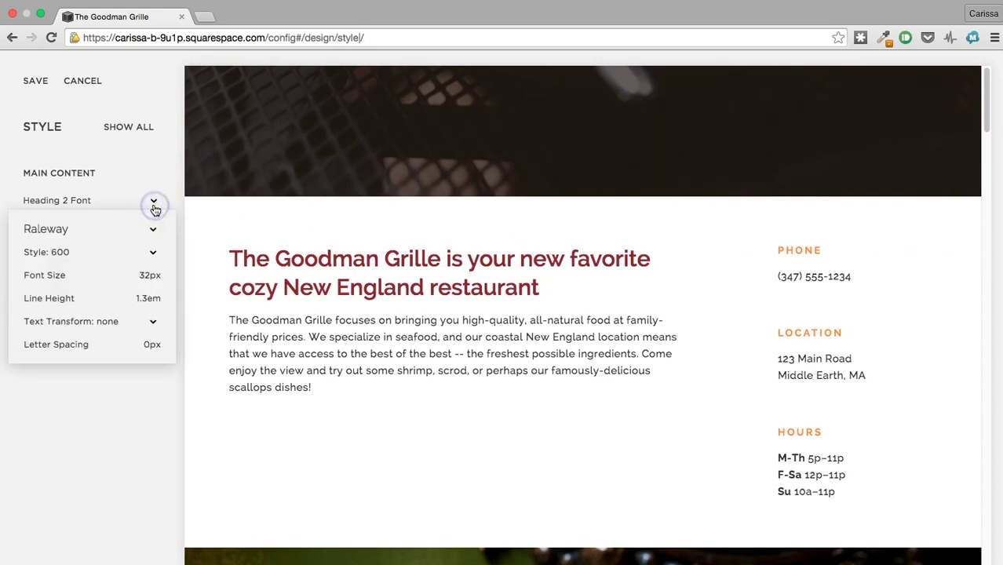
click(138, 232)
scroll(90, 498, down, 10)
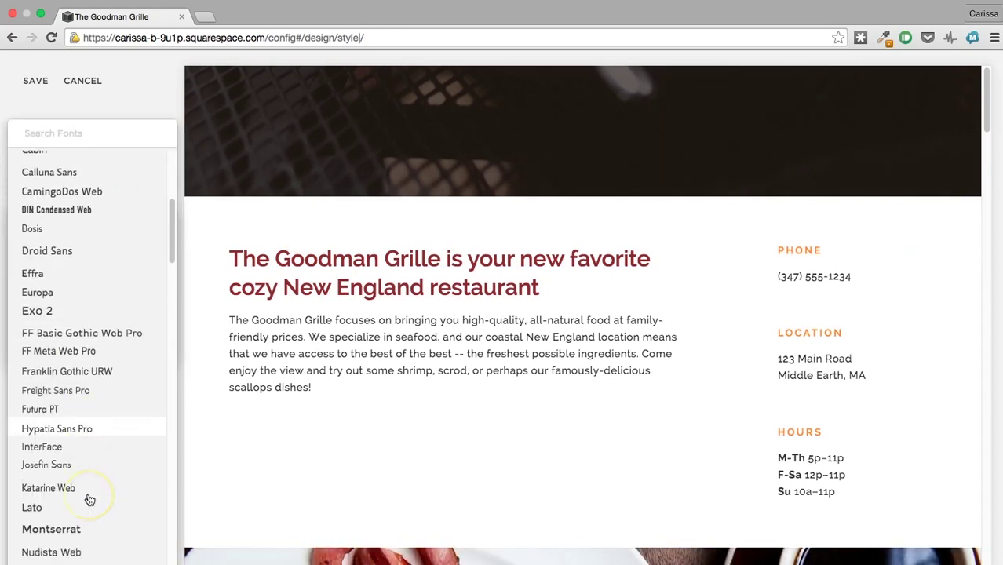
scroll(90, 500, down, 15)
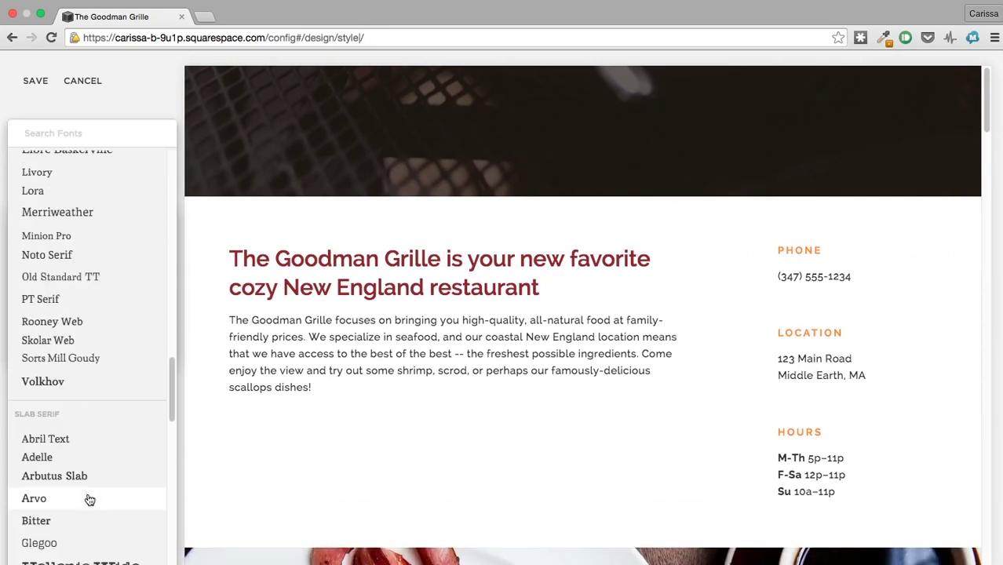
scroll(87, 486, down, 4)
scroll(99, 268, up, 8)
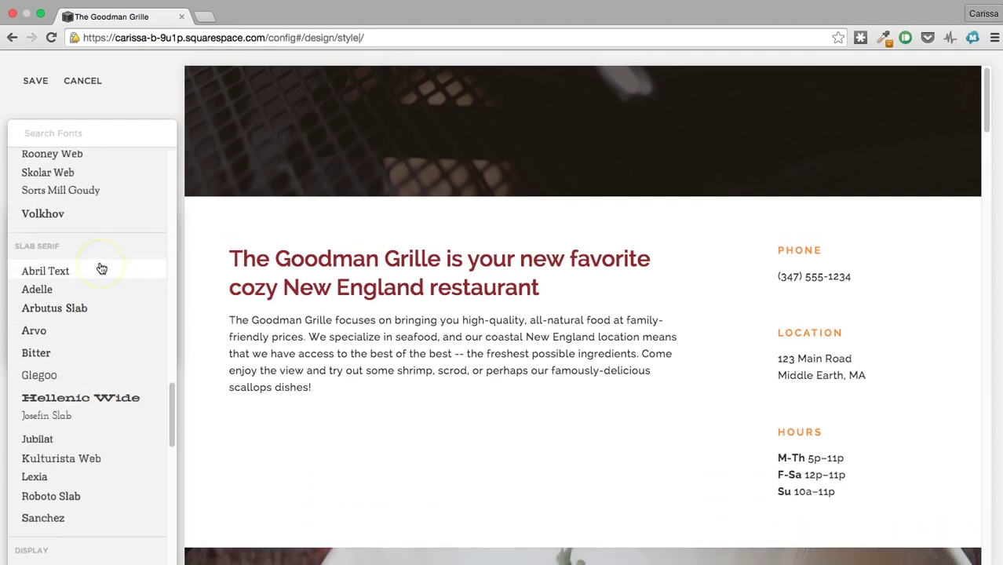
click(63, 324)
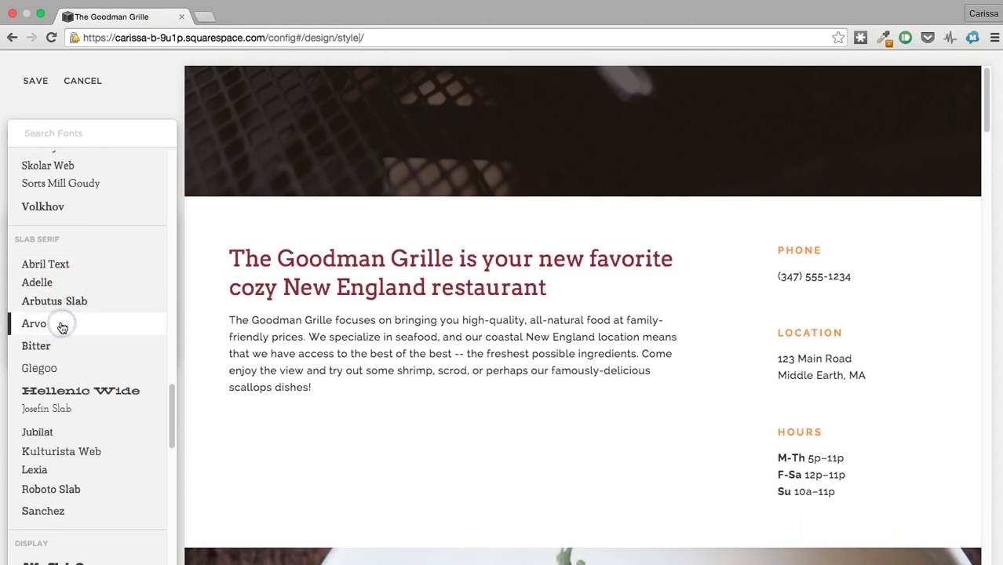
click(133, 104)
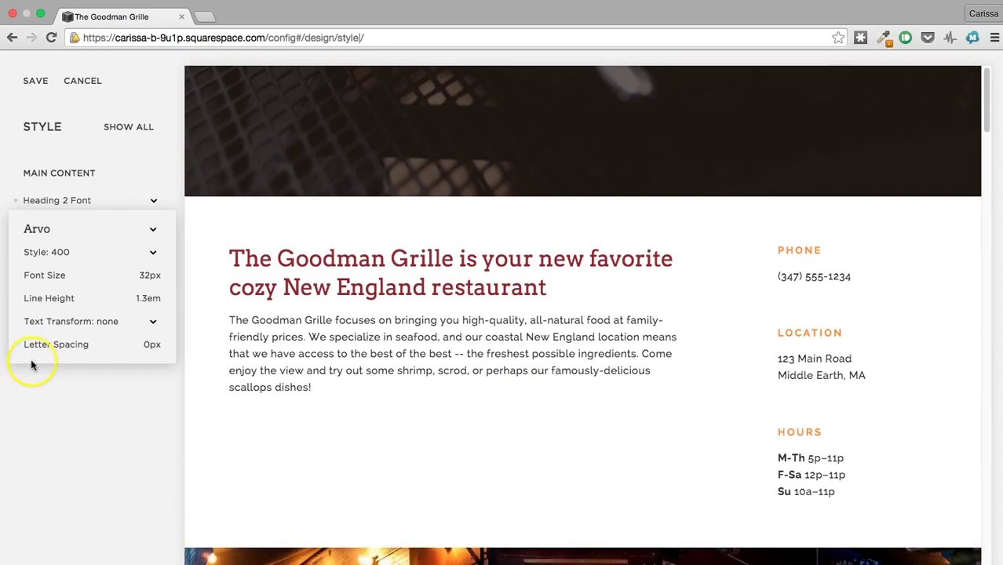
click(85, 430)
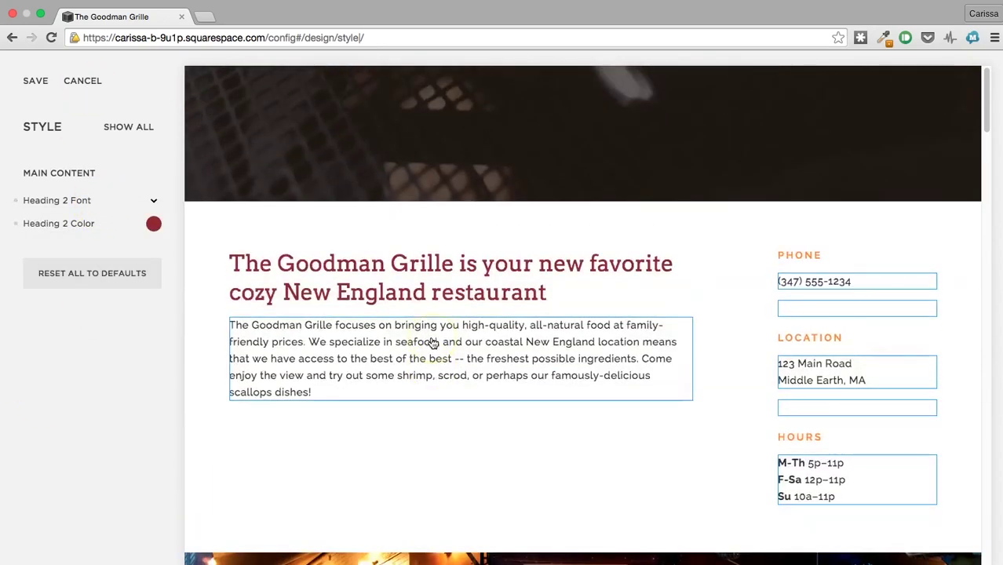
scroll(432, 343, up, 10)
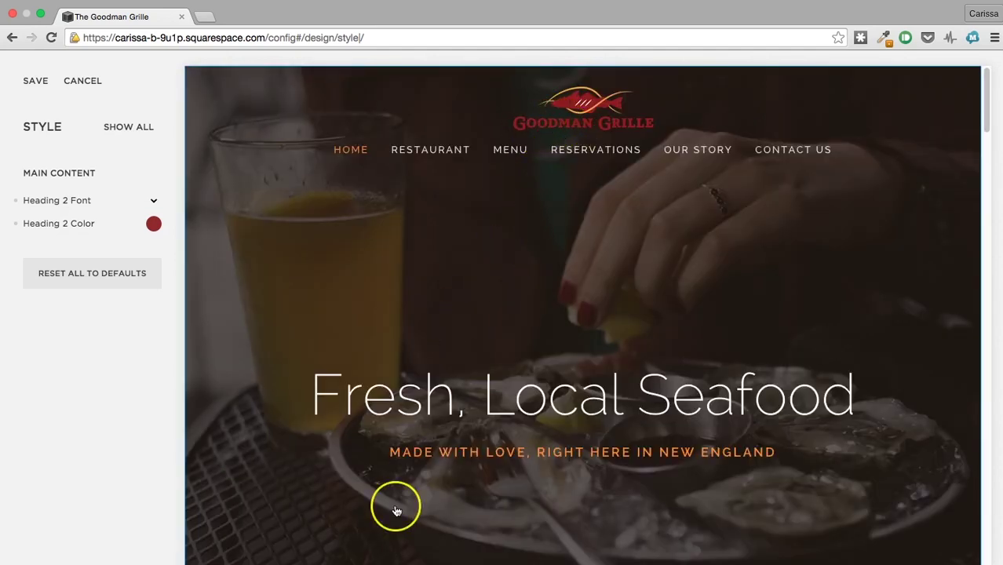
scroll(396, 510, down, 5)
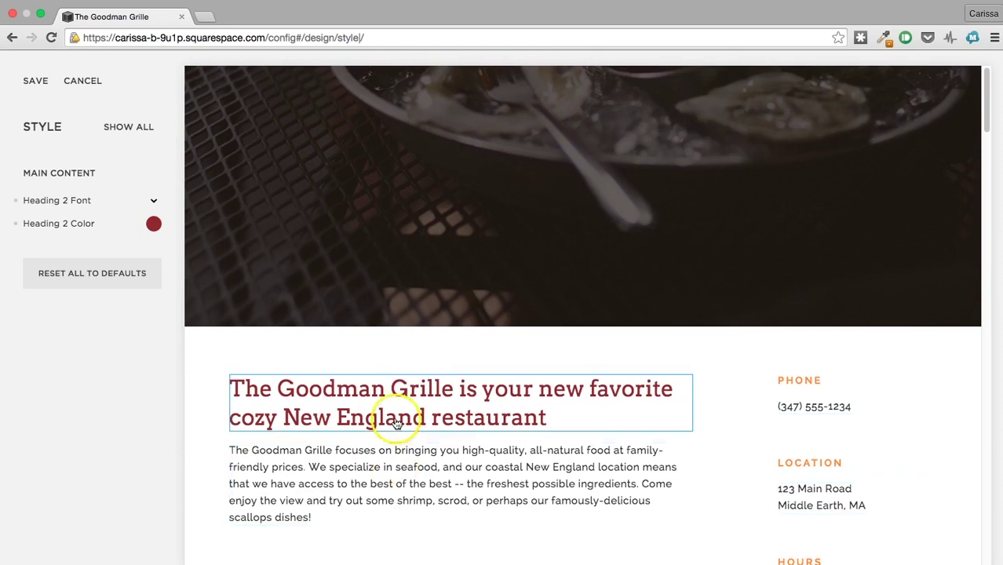
- Adjust the main content's Heading 2 Color to the brighter red #9a181f
click(154, 225)
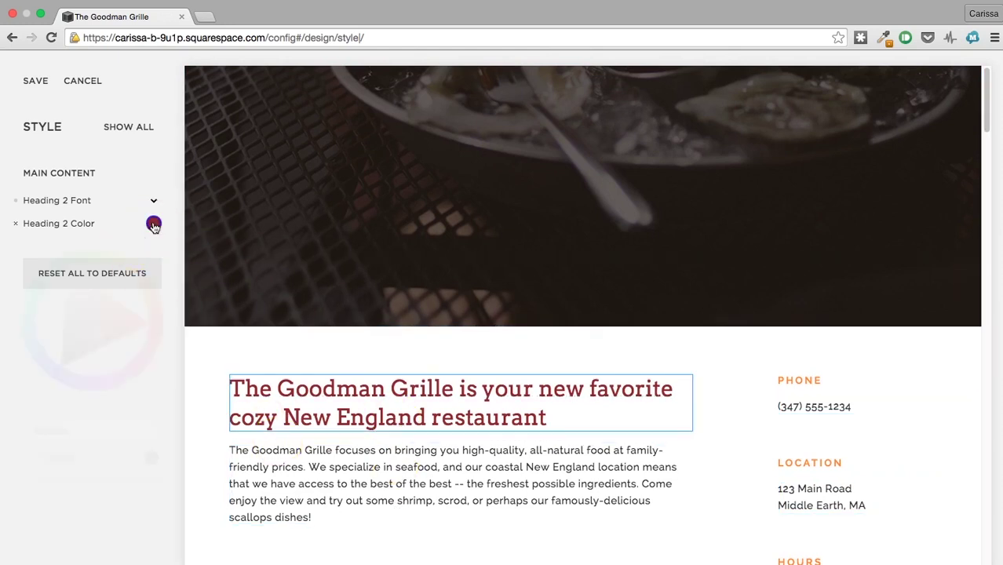
drag(97, 330, 104, 342)
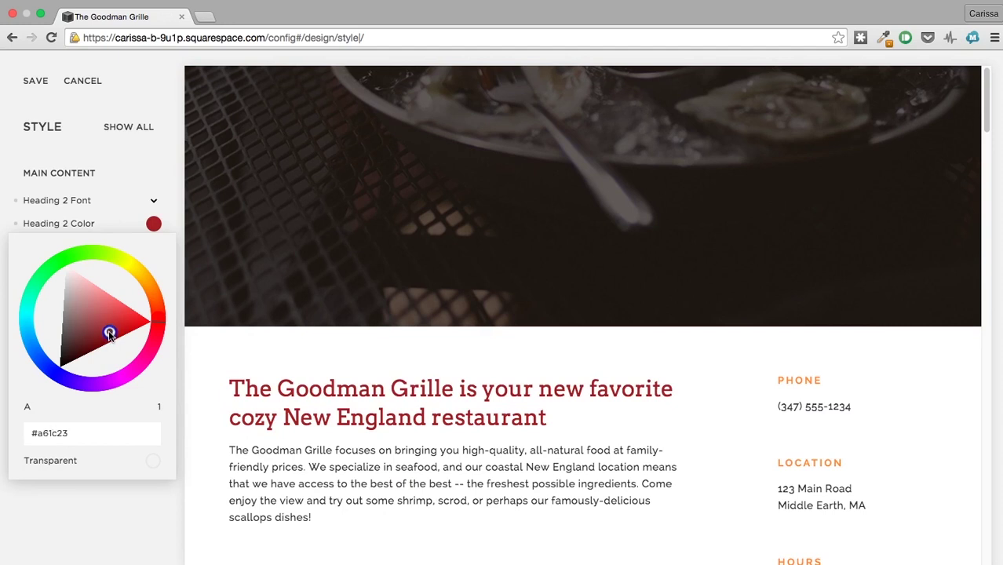
click(75, 431)
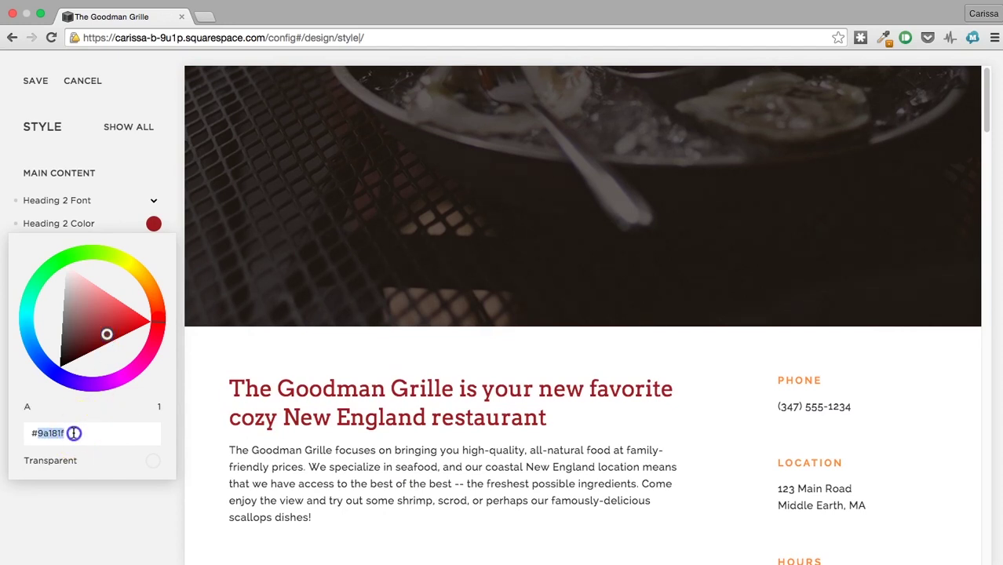
click(108, 560)
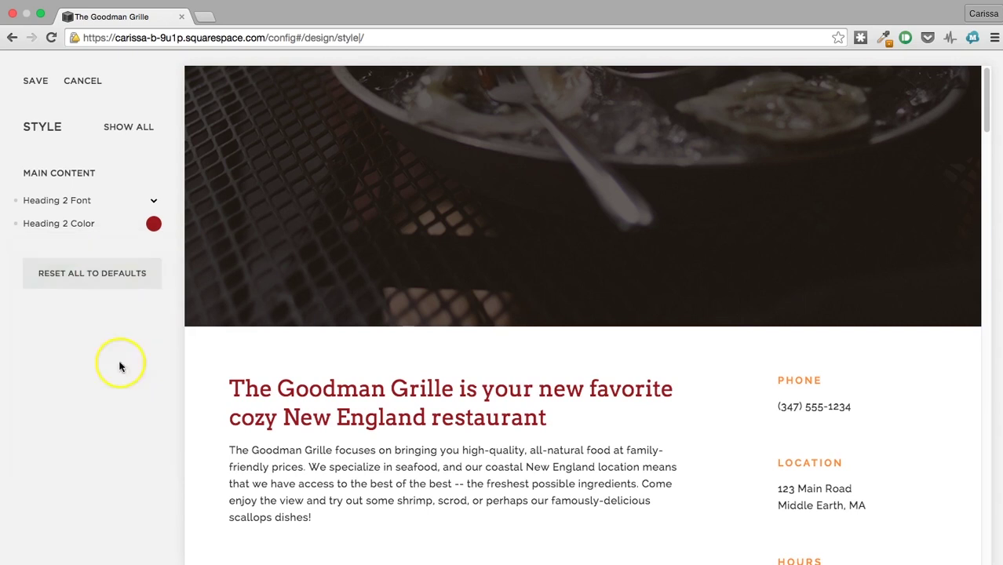
- Try the bold 700 style for the Heading 2 Font and compare the heading with the homepage banner
click(153, 204)
click(108, 251)
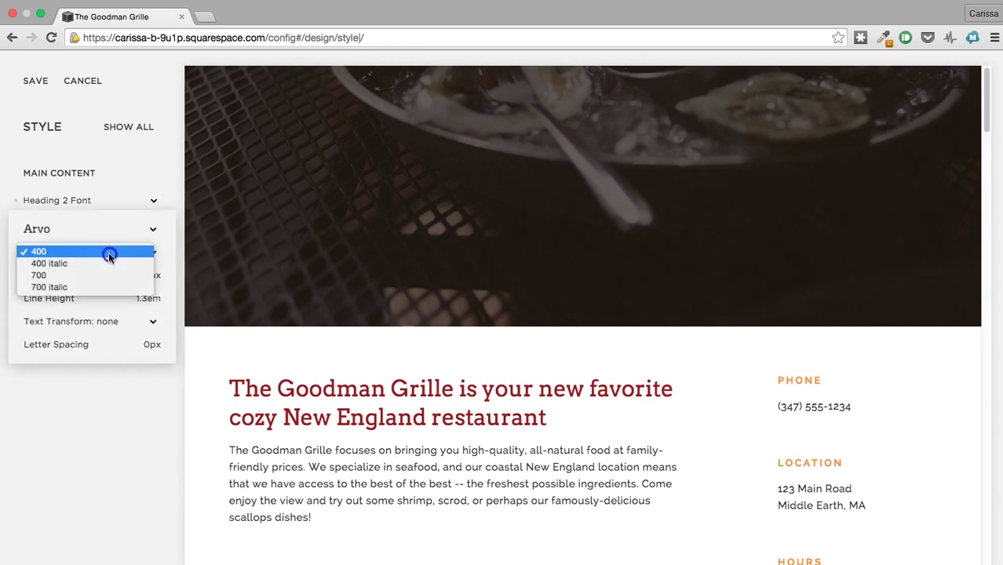
click(95, 275)
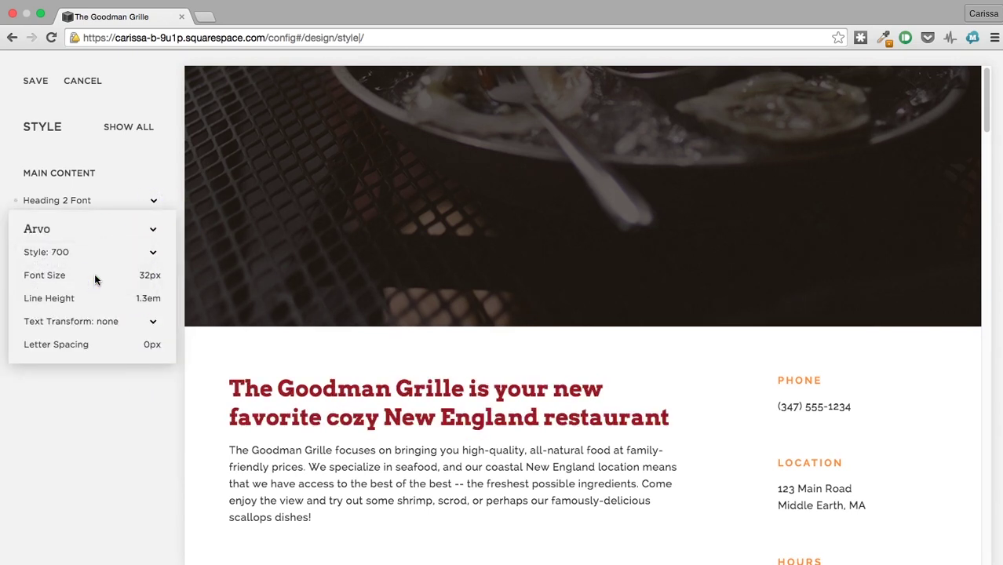
click(167, 441)
scroll(362, 357, up, 10)
scroll(364, 367, down, 5)
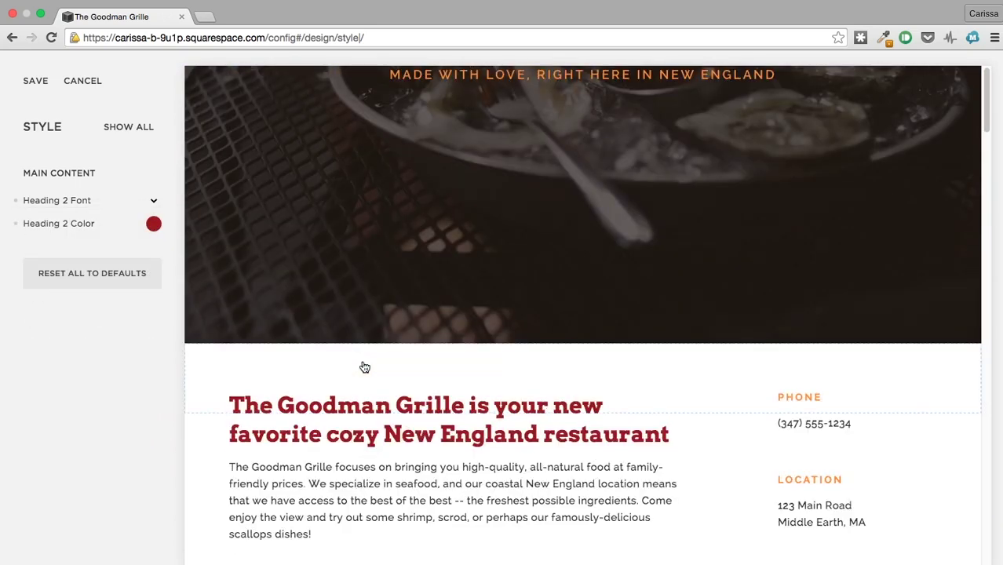
- Set the Heading 2 Font style back to 400
click(153, 206)
click(85, 251)
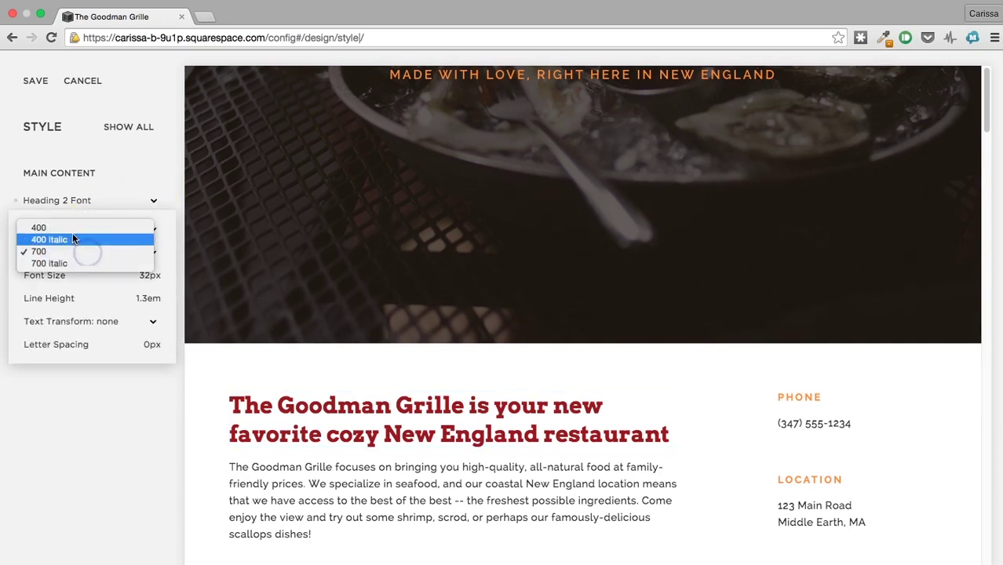
click(72, 228)
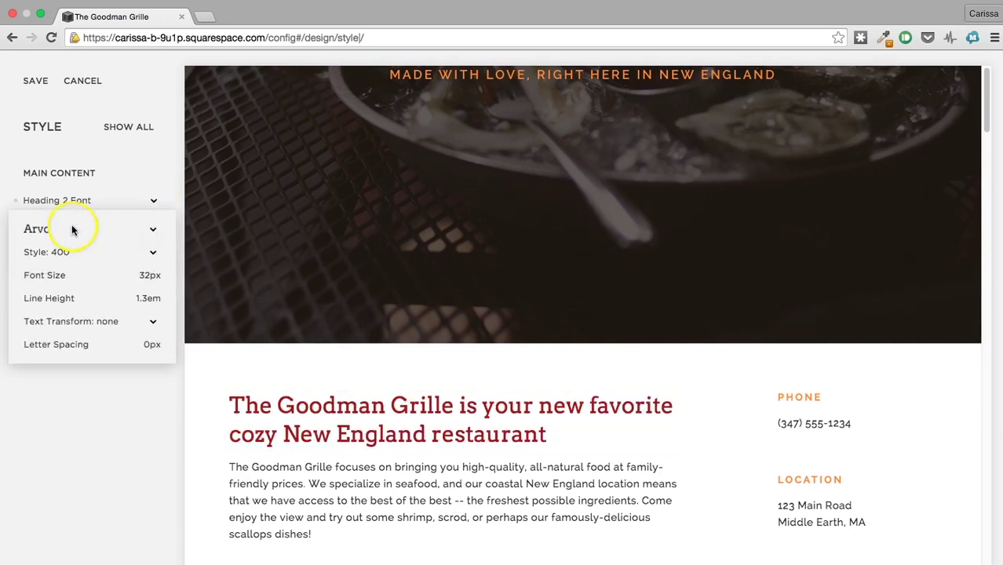
click(94, 404)
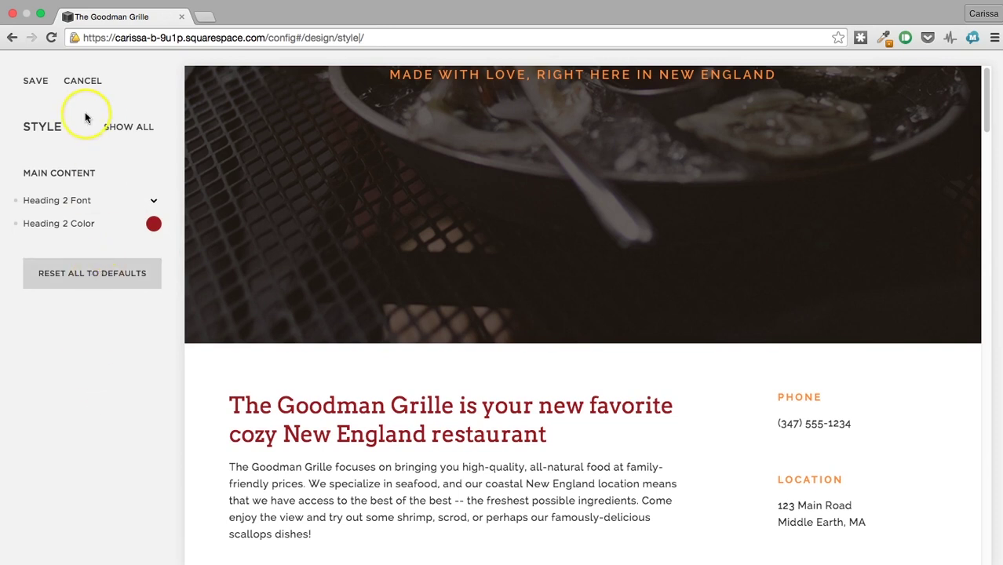
- Check the style options for the introduction text, the Heading 3 labels and the banner subtitle, and save the style changes
scroll(297, 357, down, 4)
click(300, 366)
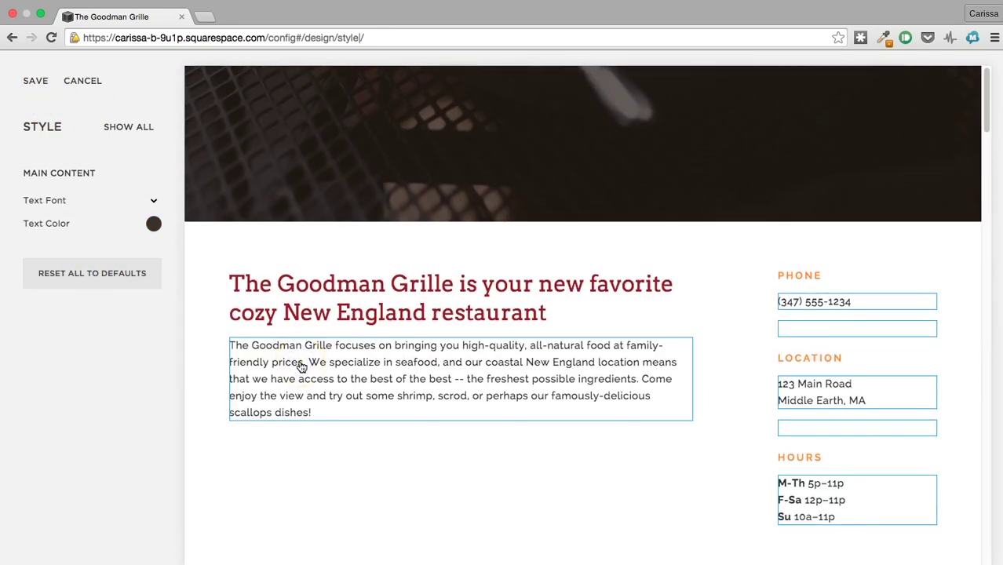
click(324, 404)
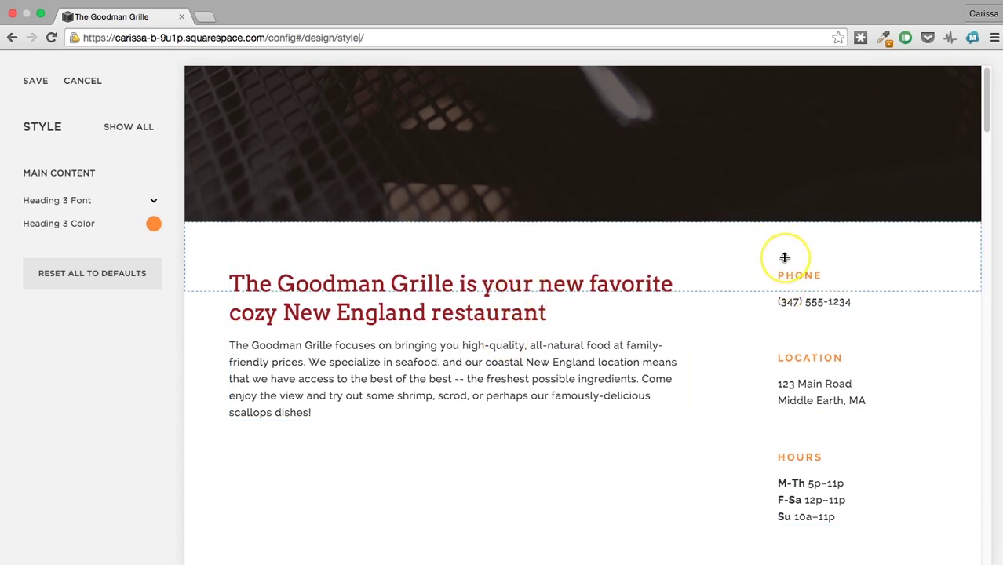
scroll(749, 444, up, 10)
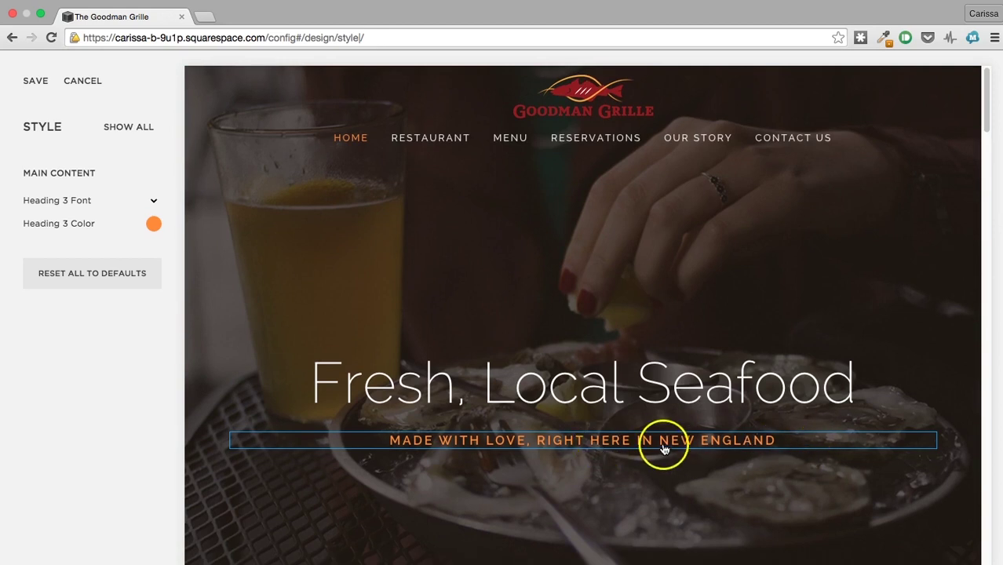
click(608, 430)
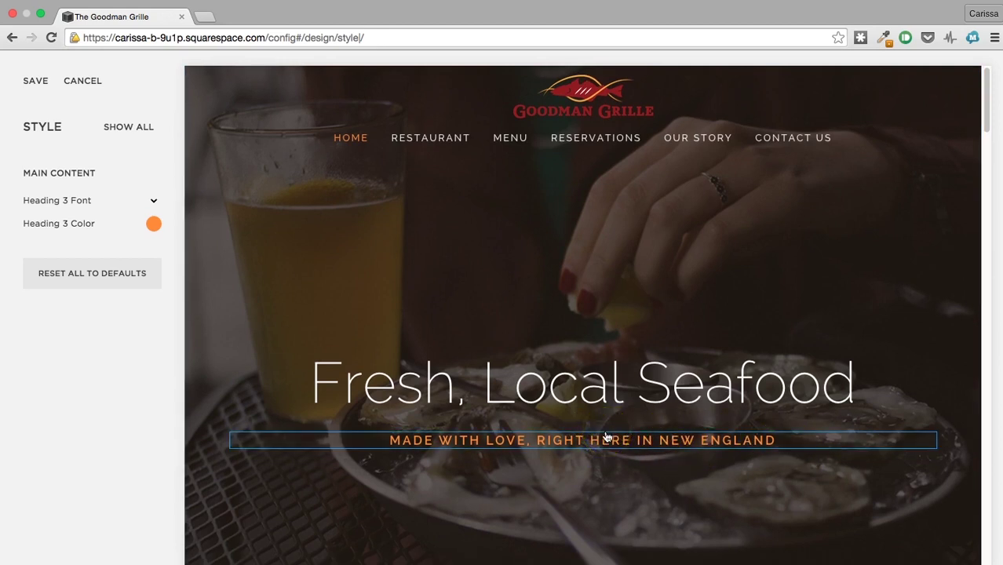
scroll(604, 439, down, 5)
scroll(604, 435, up, 5)
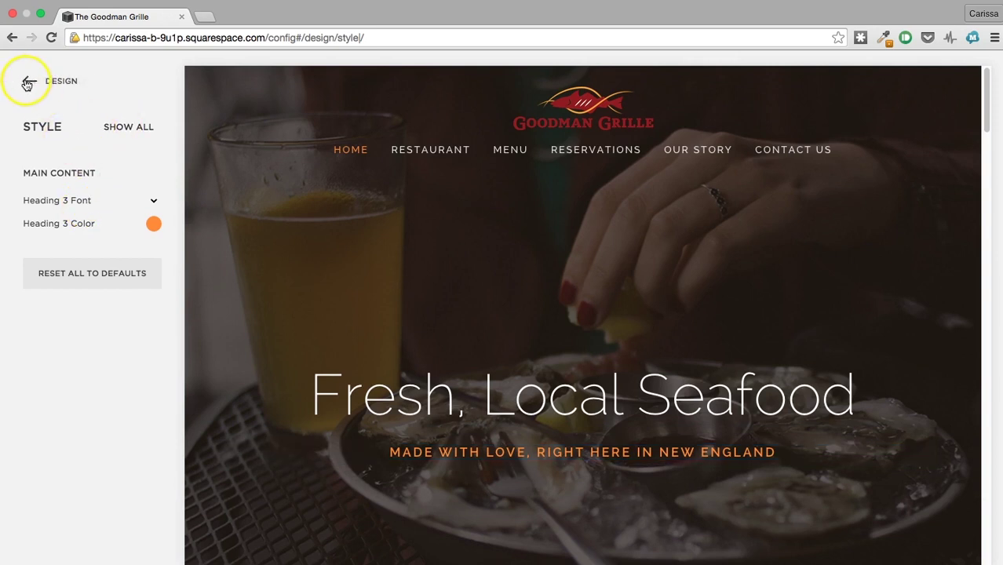
- Set the Heading 1 Font of the banner headline "Fresh, Local Seafood" to the slab serif Arvo
click(411, 398)
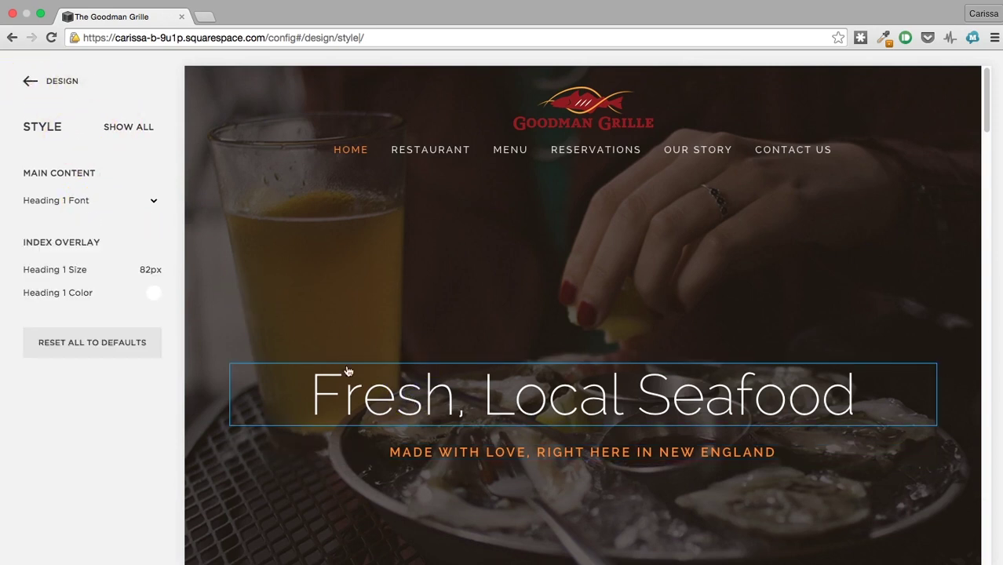
click(79, 208)
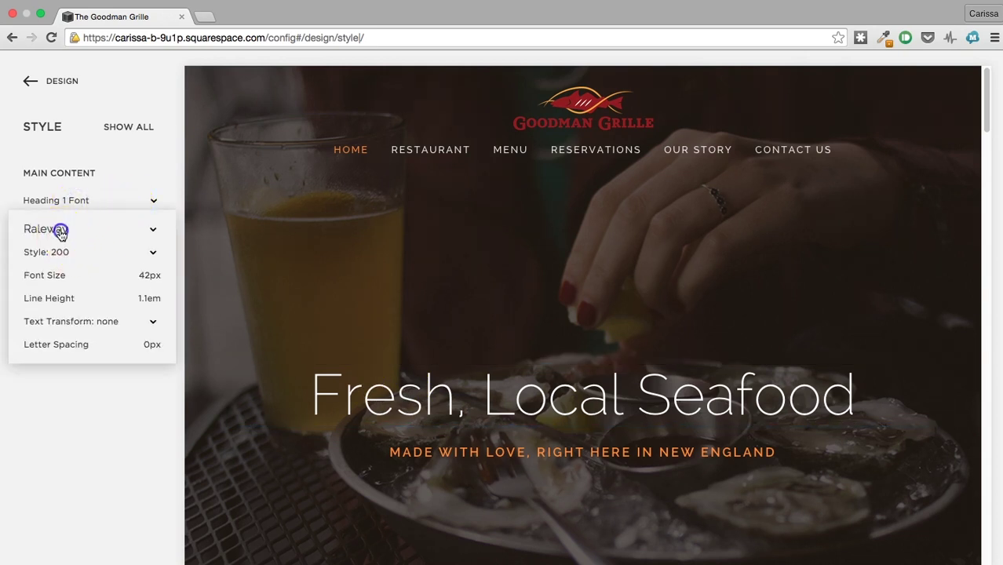
click(60, 230)
scroll(74, 453, down, 15)
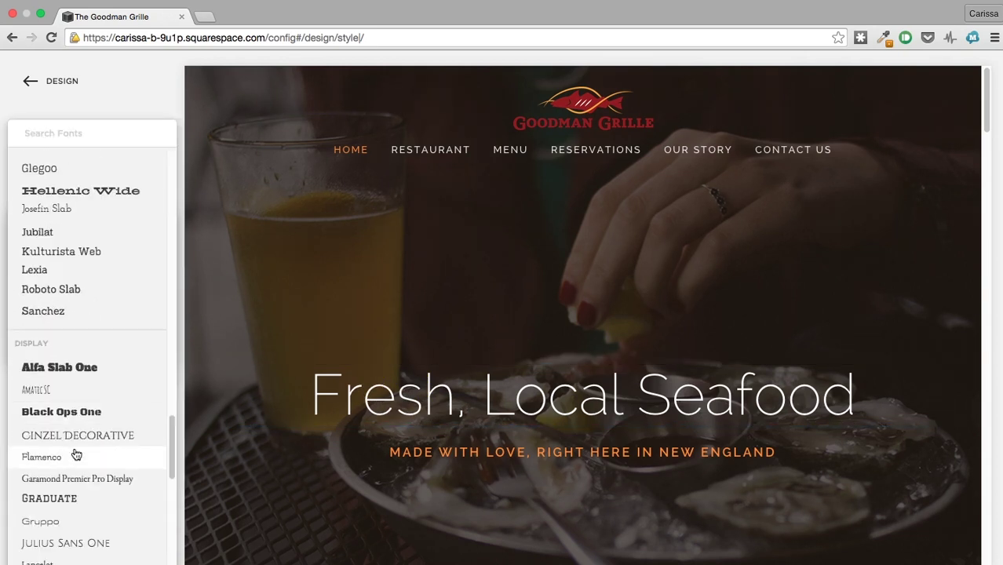
scroll(75, 455, down, 5)
scroll(75, 455, up, 15)
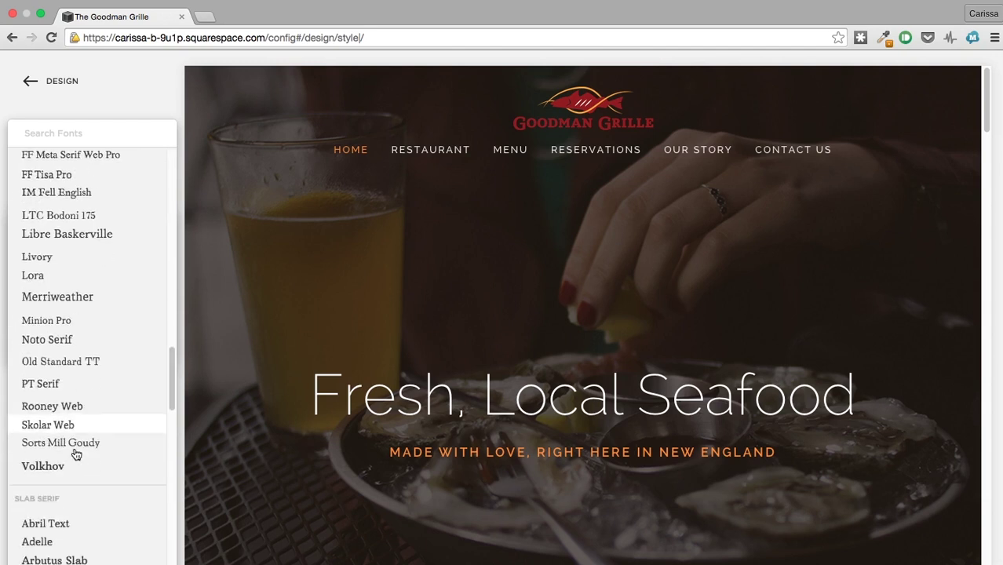
scroll(75, 451, down, 6)
click(71, 371)
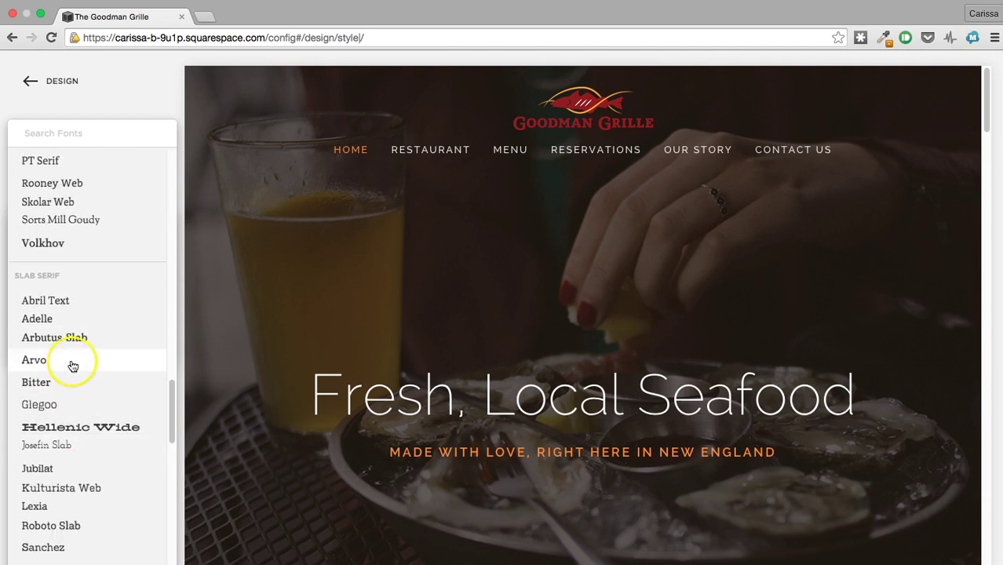
click(130, 99)
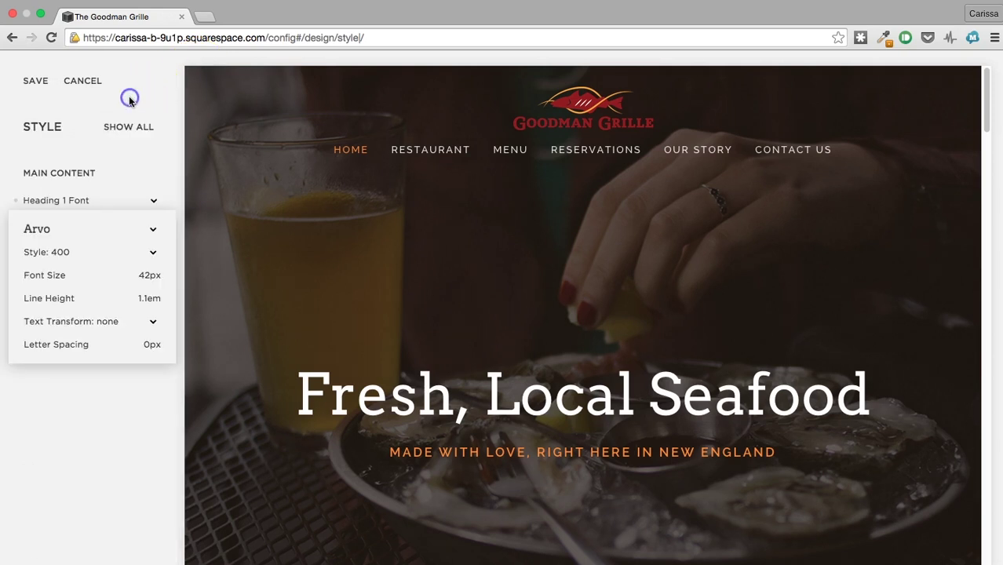
- Try the bold 700 style on the Heading 1 Font and return it to 400
click(75, 252)
click(52, 282)
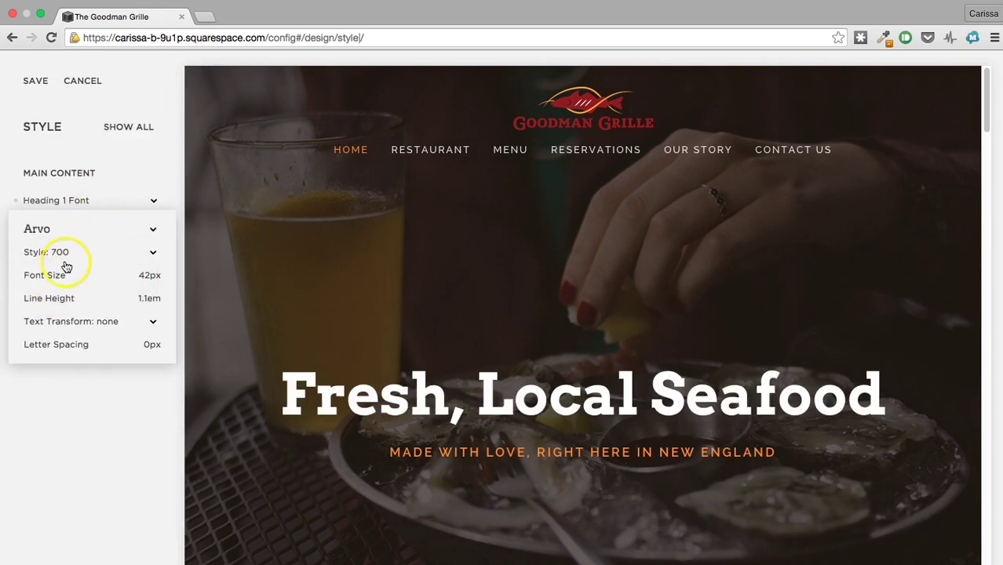
click(66, 263)
click(65, 229)
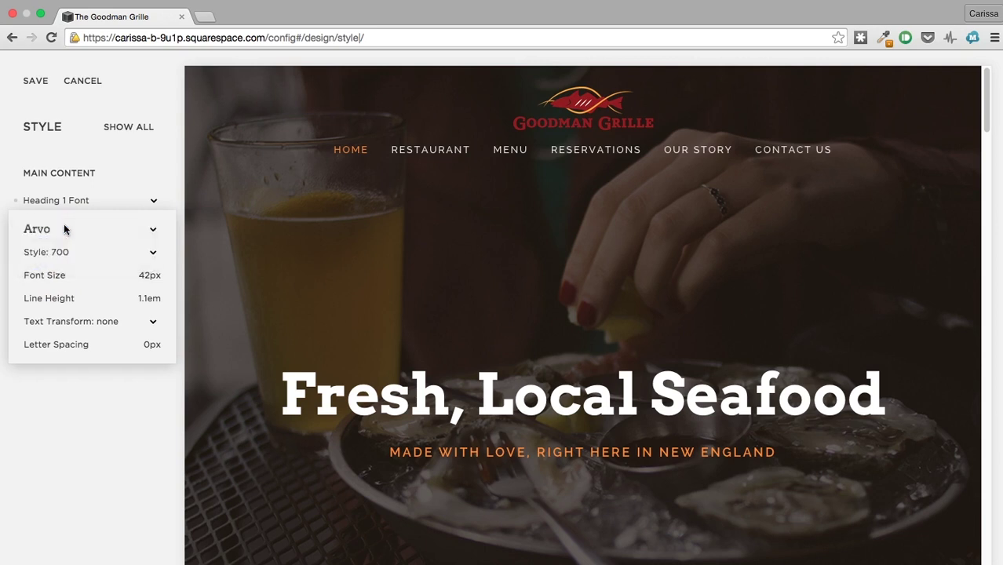
click(96, 106)
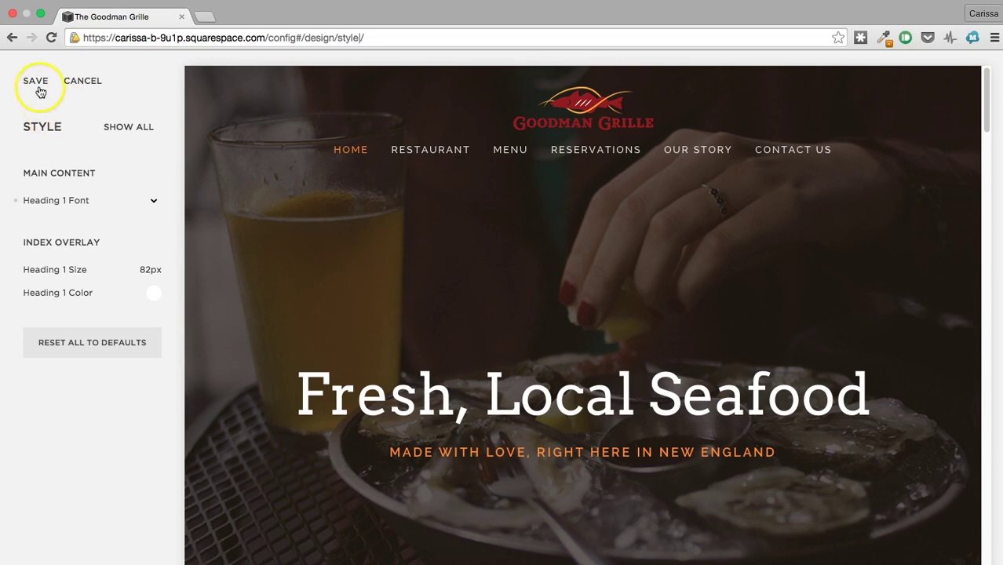
- Save the style changes and leave the Style Editor for the main site menu with the Restaurant photo gallery in view
scroll(331, 302, down, 10)
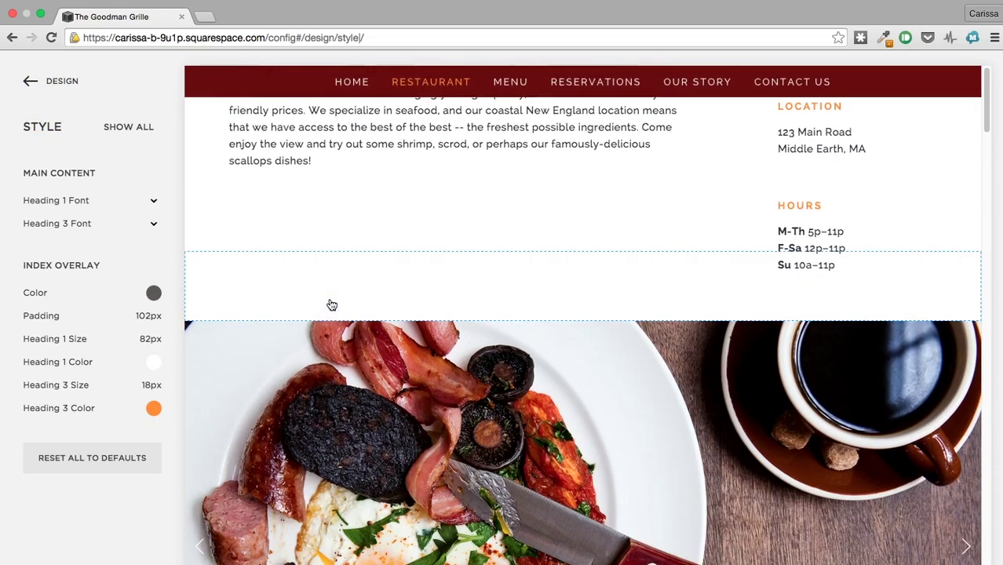
click(325, 197)
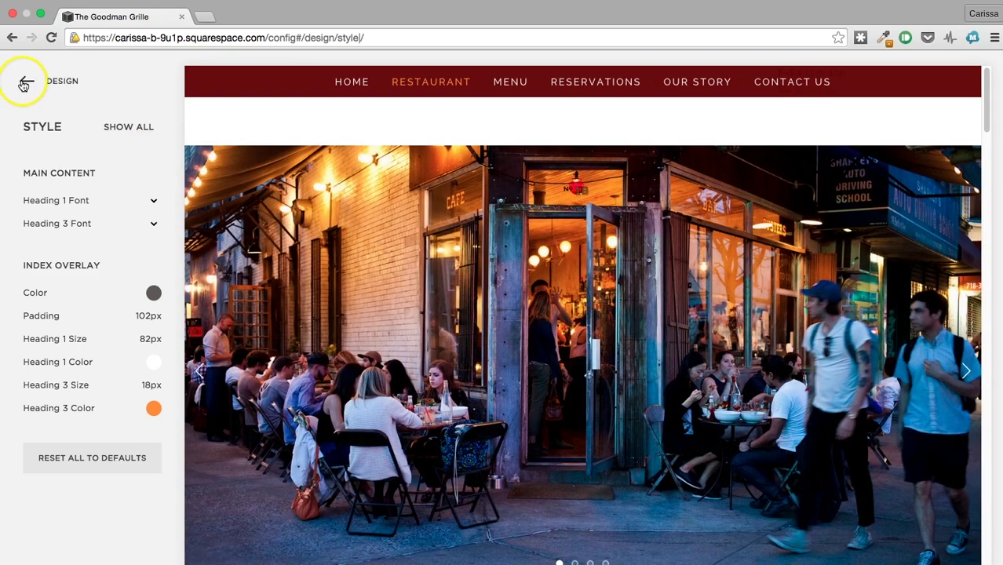
click(24, 82)
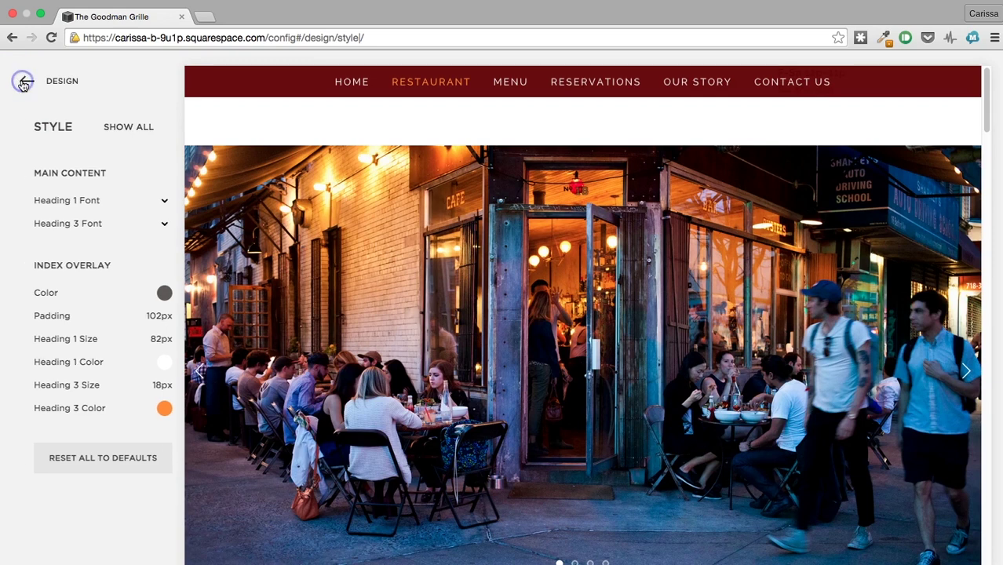
click(23, 81)
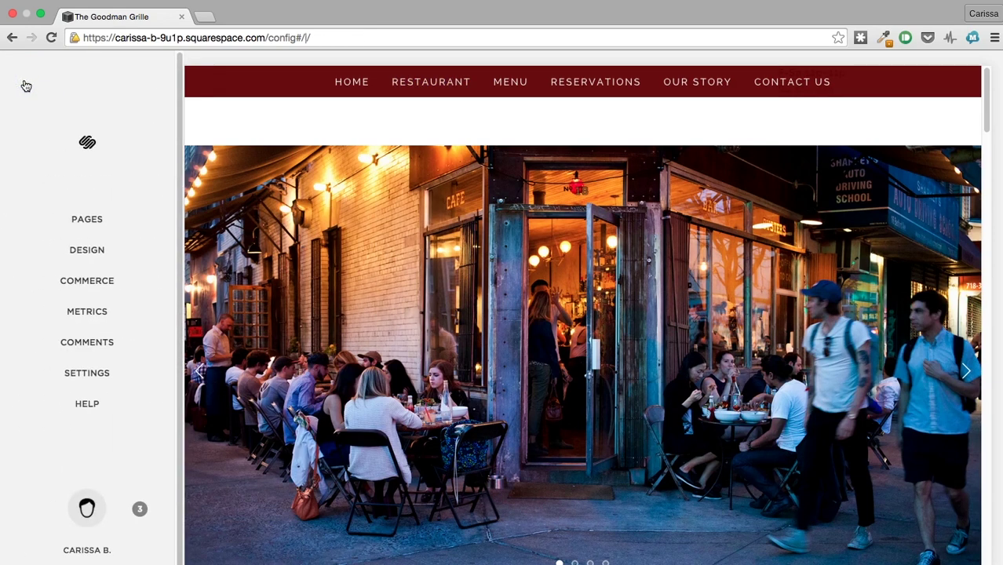
- Start adding images or video to the Restaurant gallery, creating an editable page from its demo content
mouse_move(215, 107)
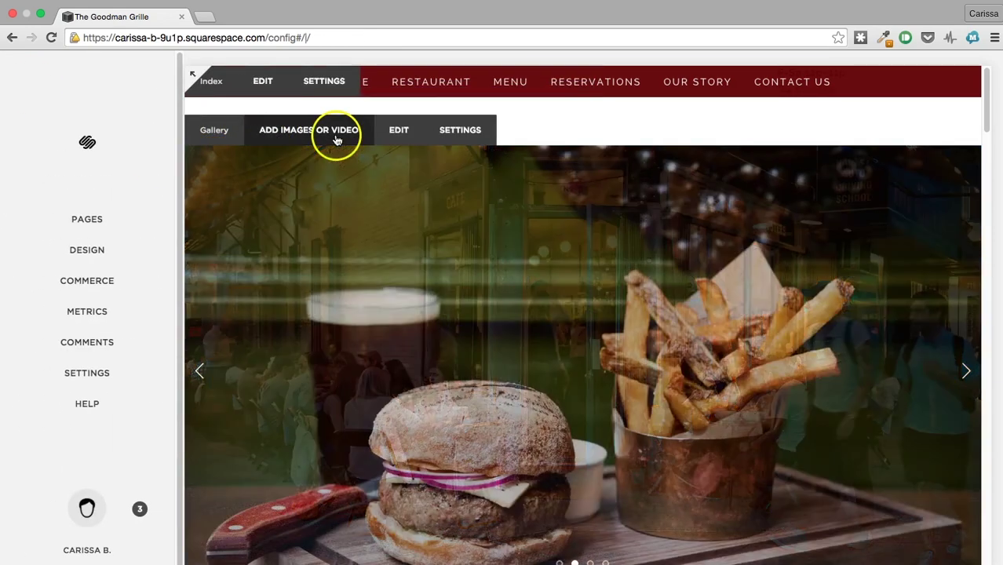
click(336, 133)
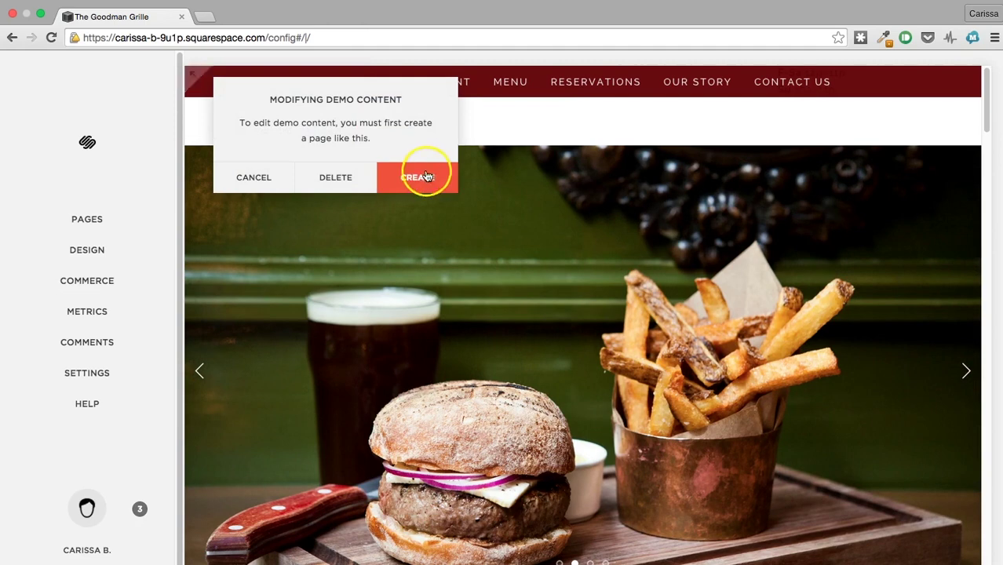
click(425, 177)
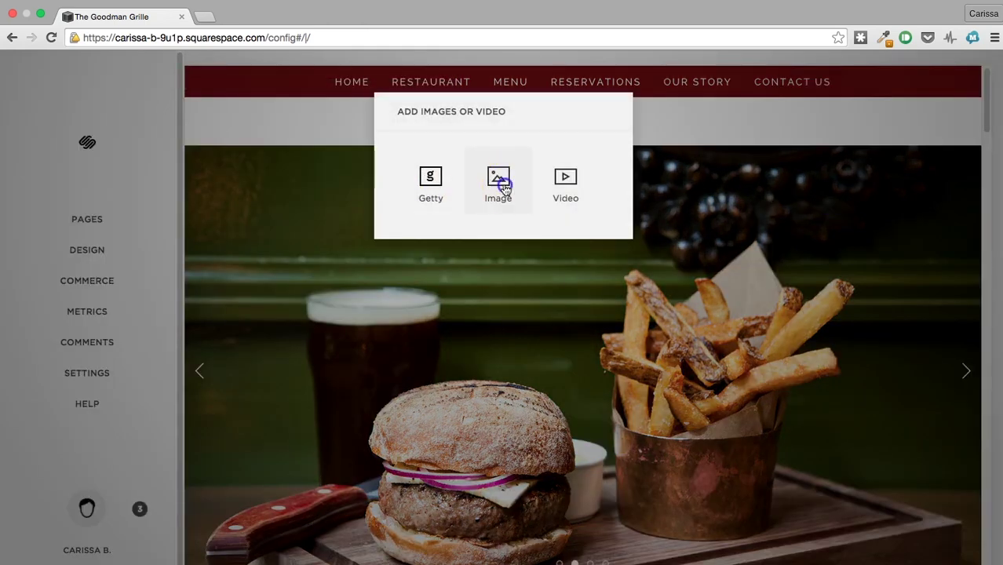
- Add a new image to the gallery and upload bell-pepper-cooking-cut-774.jpg from The Goodman Grille folder
click(506, 191)
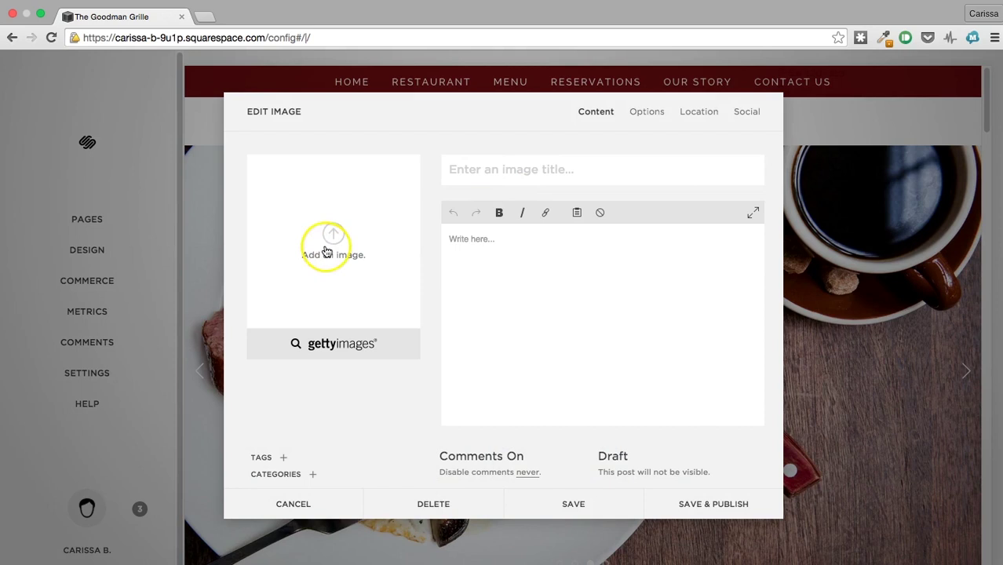
click(326, 239)
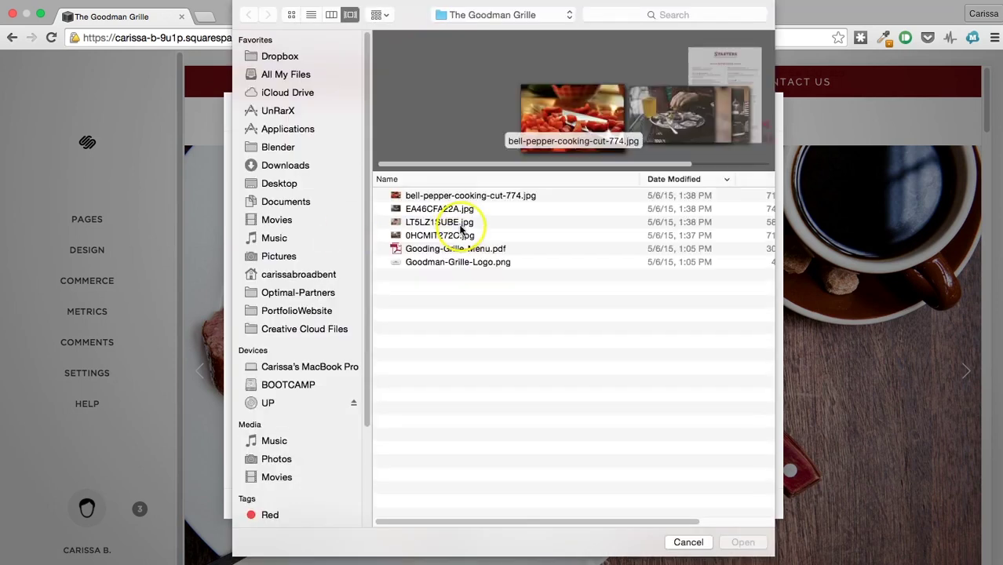
click(511, 193)
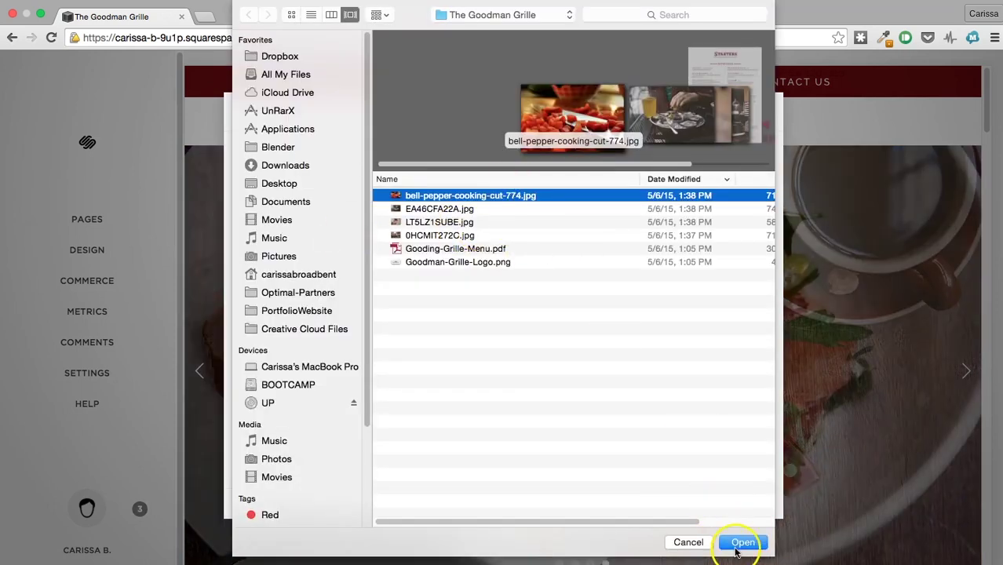
click(743, 541)
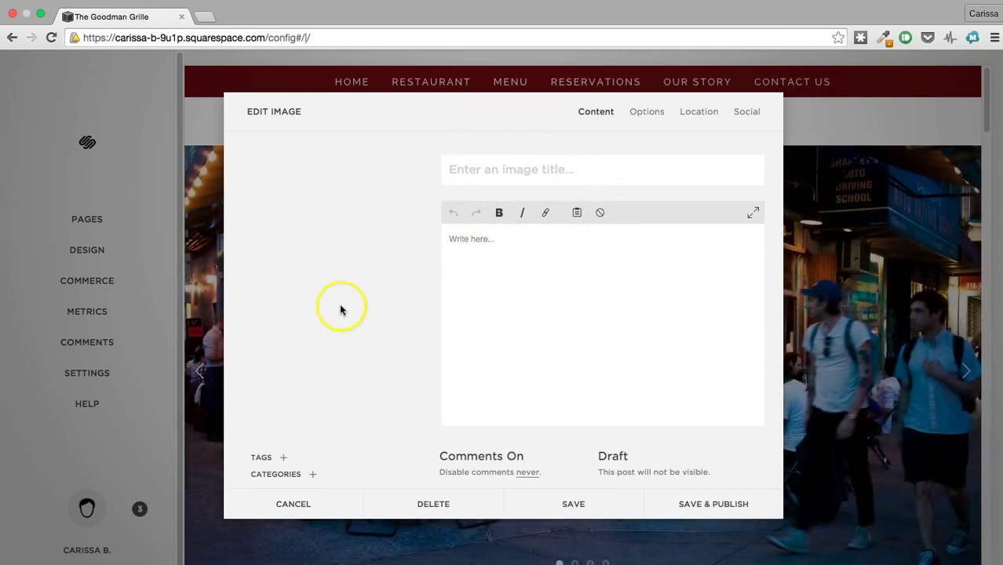
- Save and publish the bell pepper image, and start adding another image to the Restaurant gallery
click(677, 506)
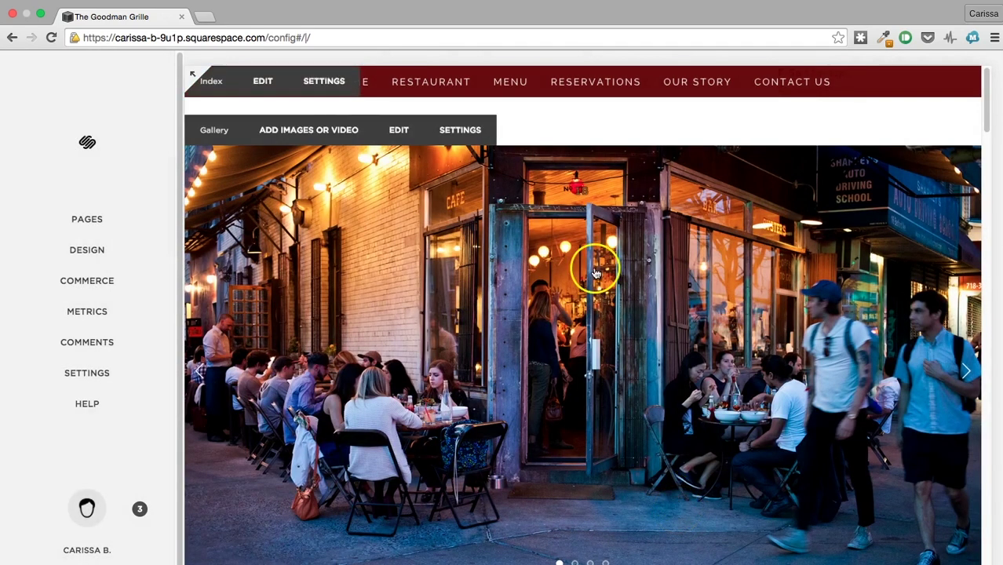
click(336, 140)
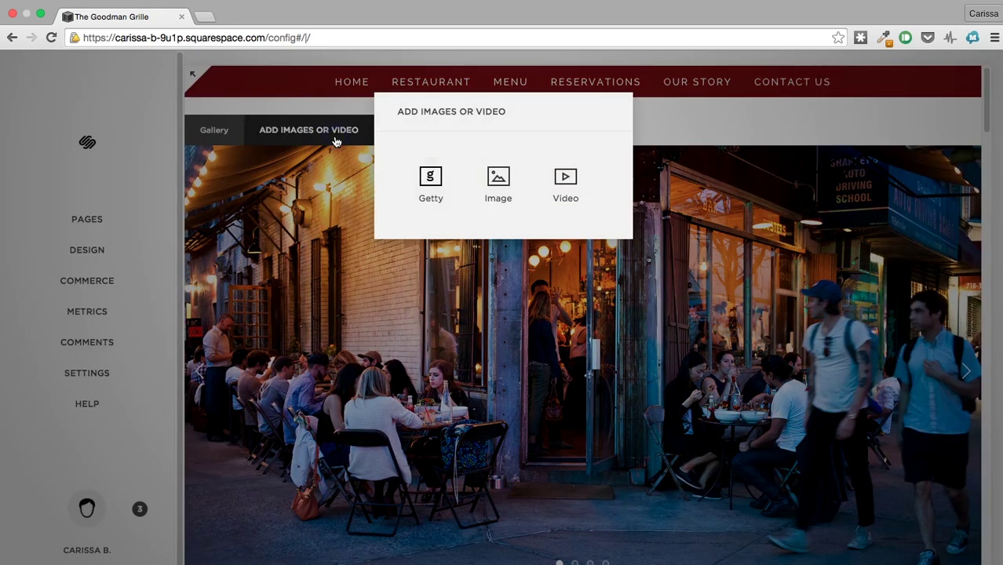
click(506, 186)
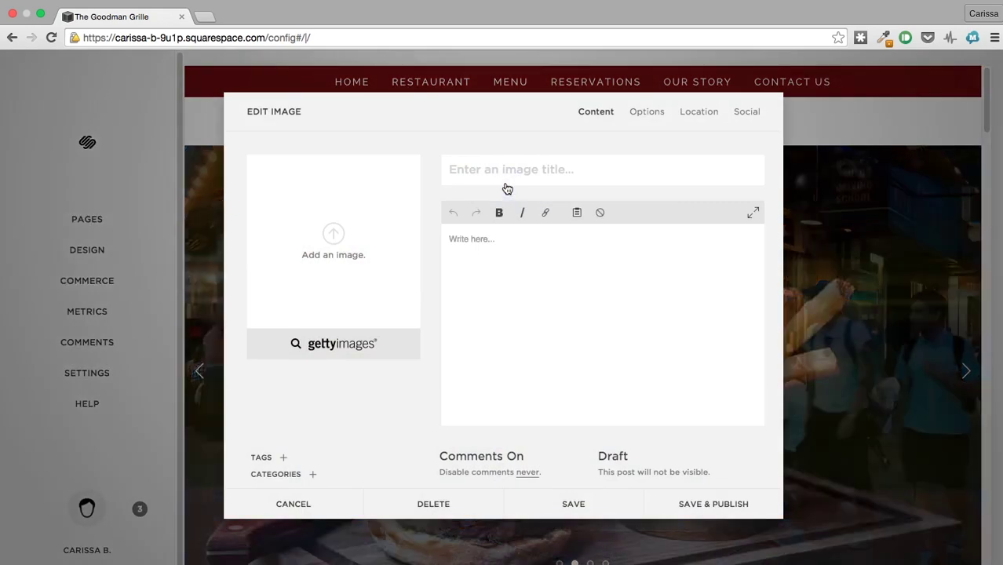
- Upload 0HCMIT272C.jpg from The Goodman Grille folder as the new gallery image, and save and publish it
click(353, 214)
click(437, 223)
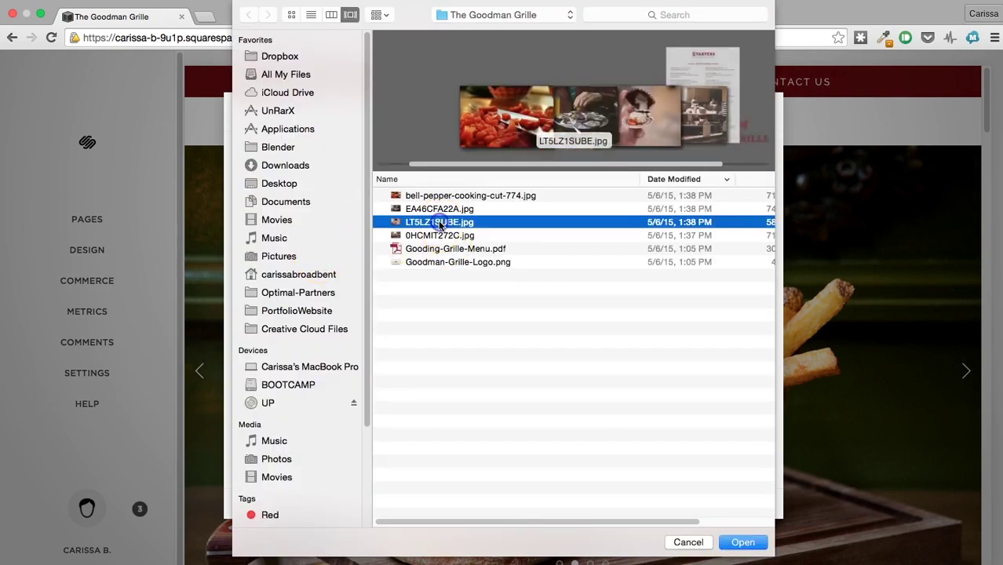
click(437, 210)
click(442, 225)
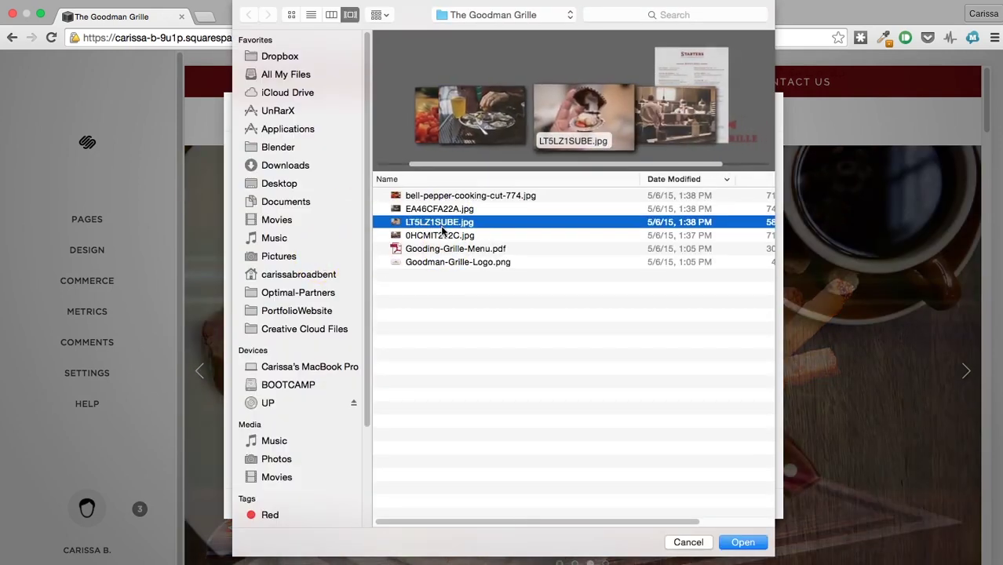
click(439, 235)
click(434, 210)
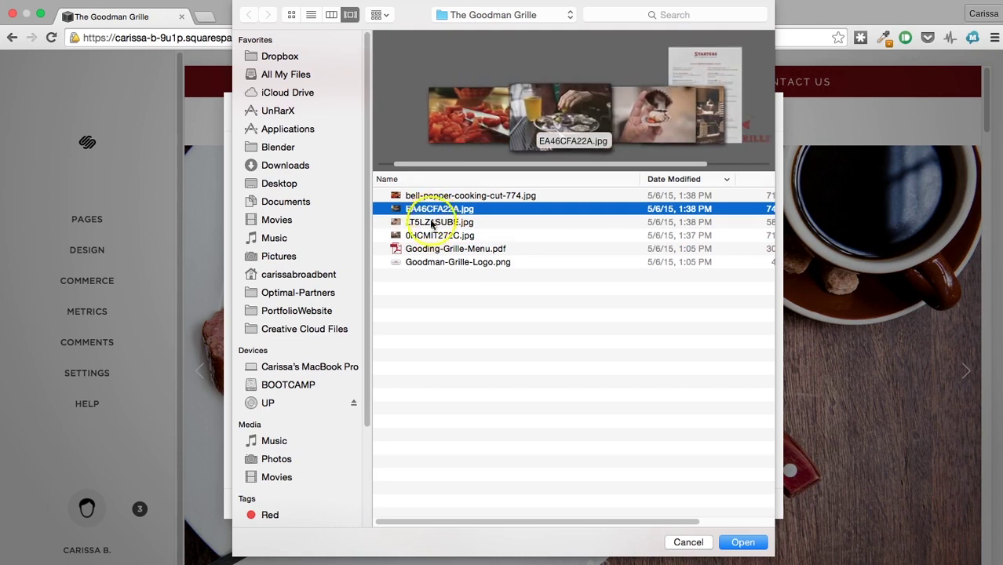
click(409, 236)
click(406, 236)
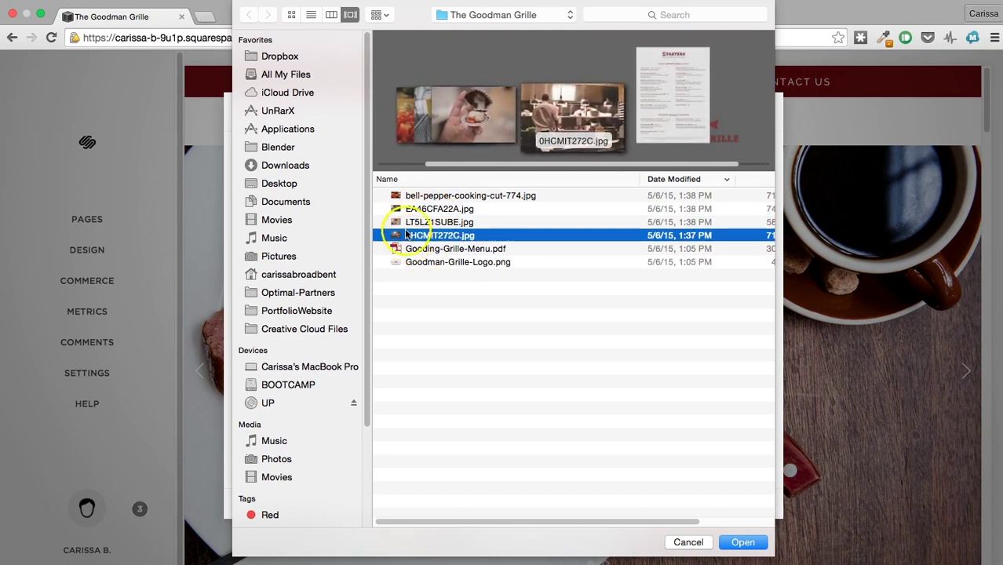
click(408, 209)
click(405, 236)
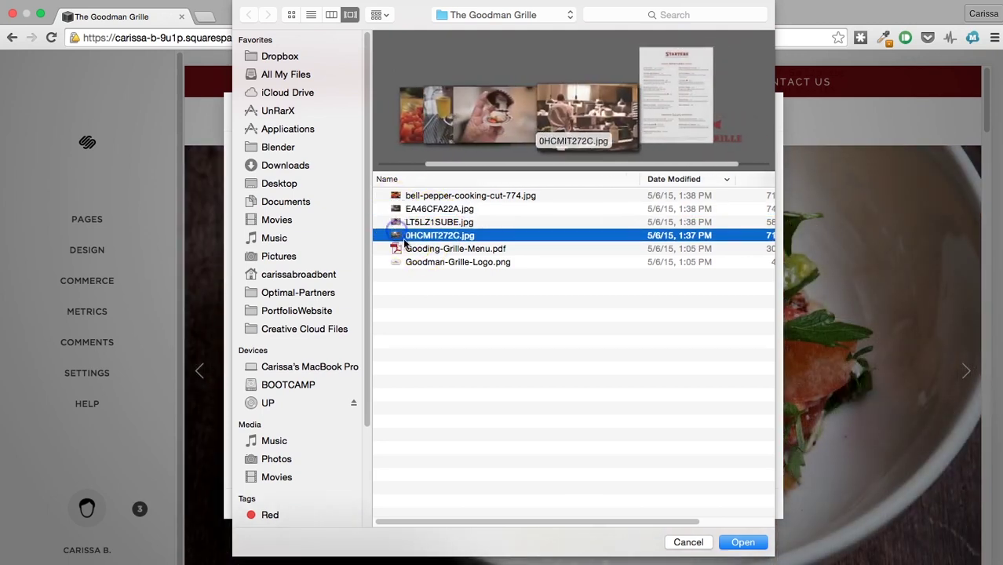
double_click(404, 237)
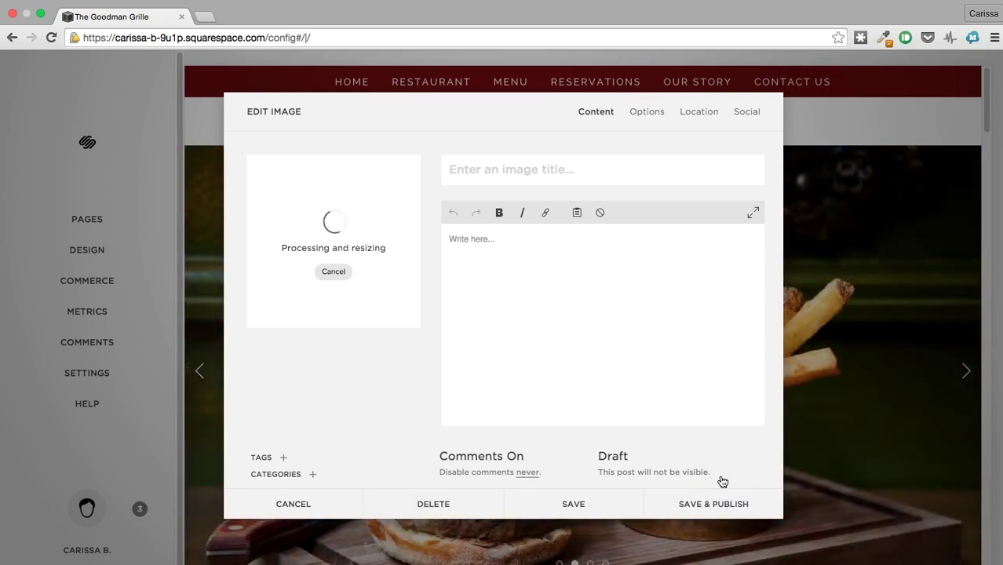
click(697, 502)
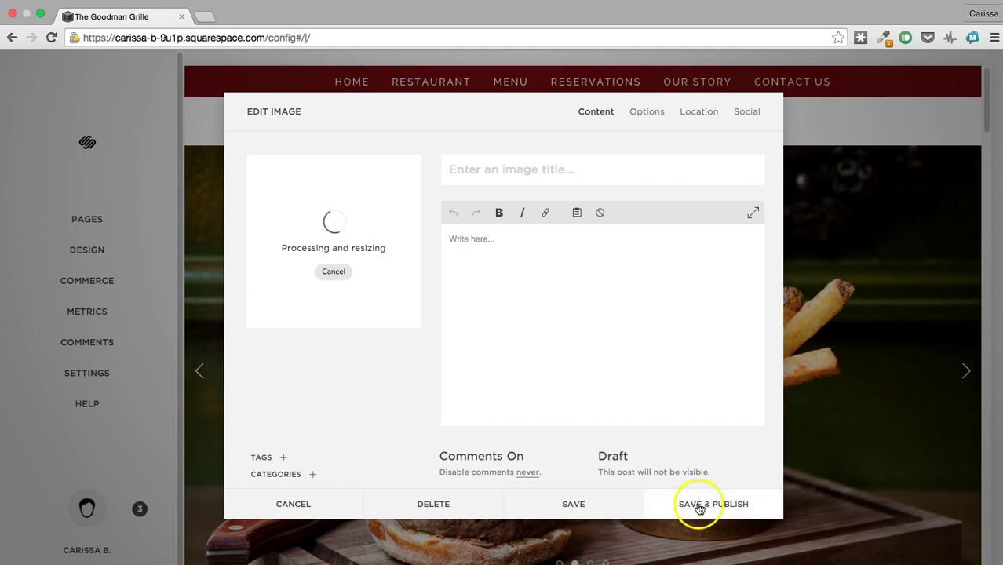
- Step through the Restaurant gallery's slides to check which images it shows
click(968, 369)
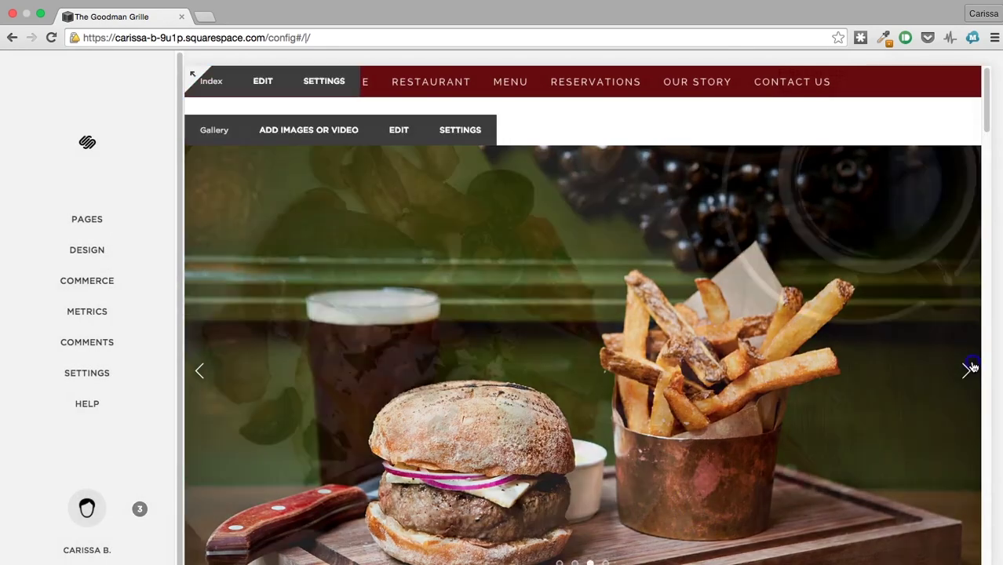
click(970, 366)
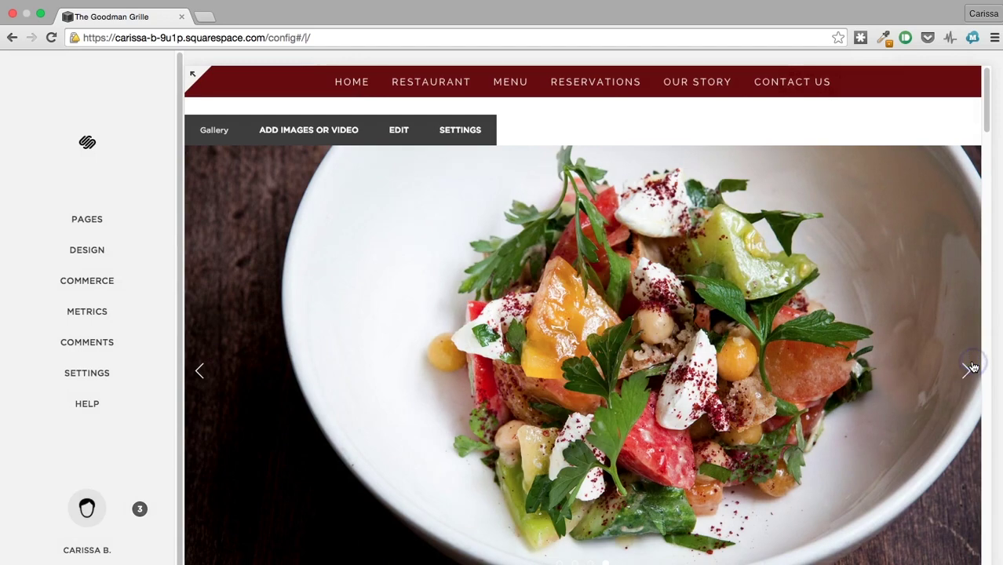
click(969, 367)
click(970, 367)
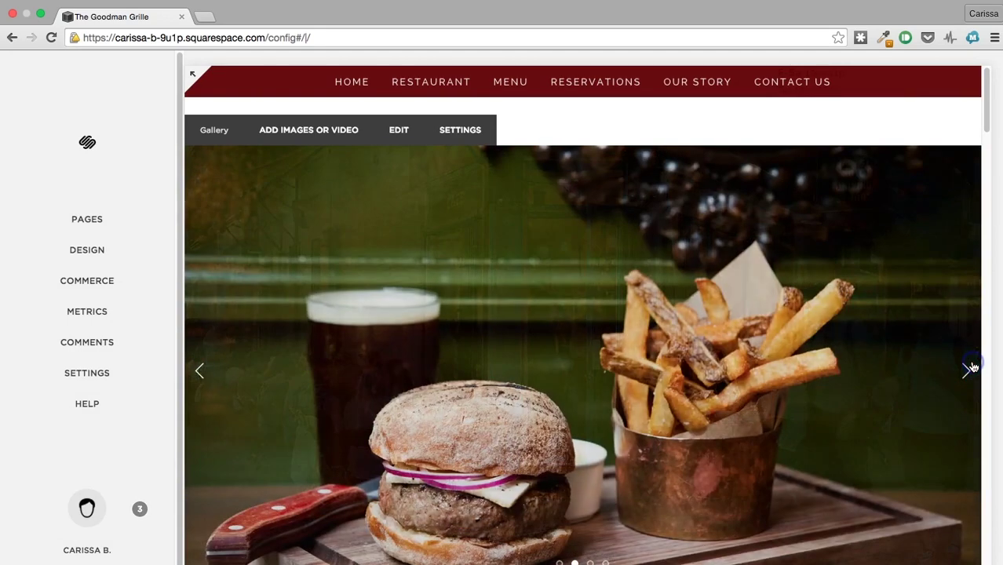
click(970, 367)
click(969, 367)
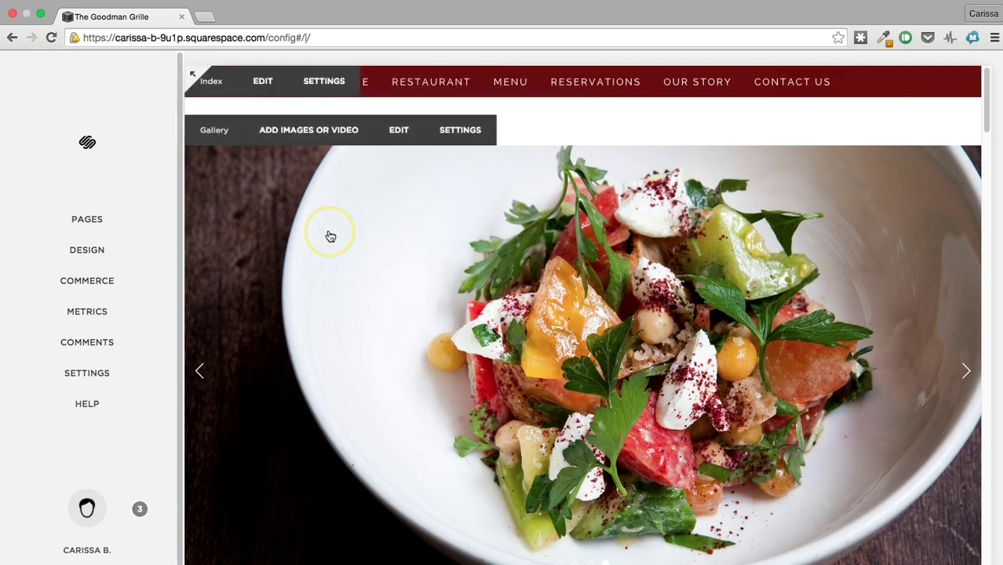
- Reload the site page and check the slides of the Restaurant gallery again
click(51, 39)
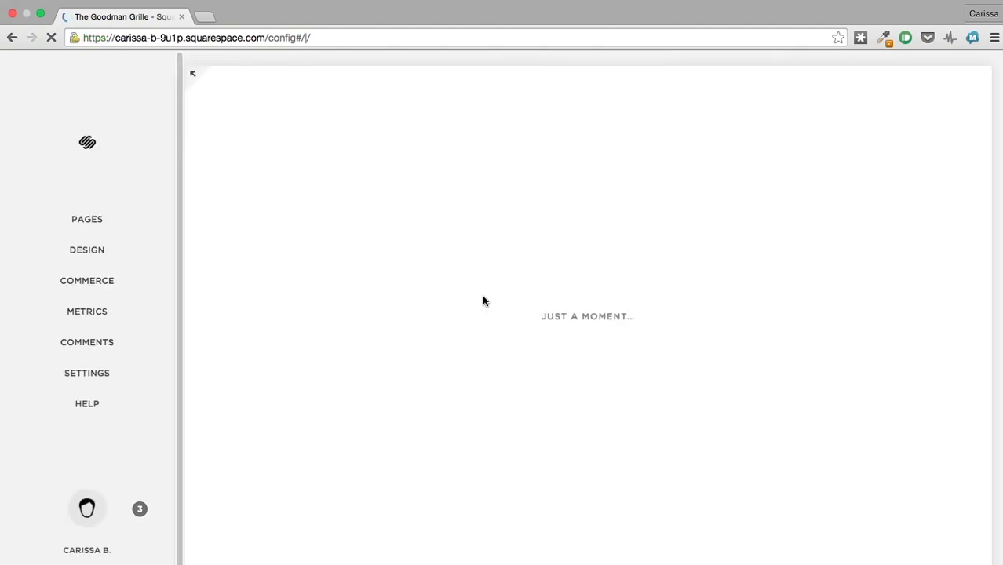
scroll(484, 298, down, 10)
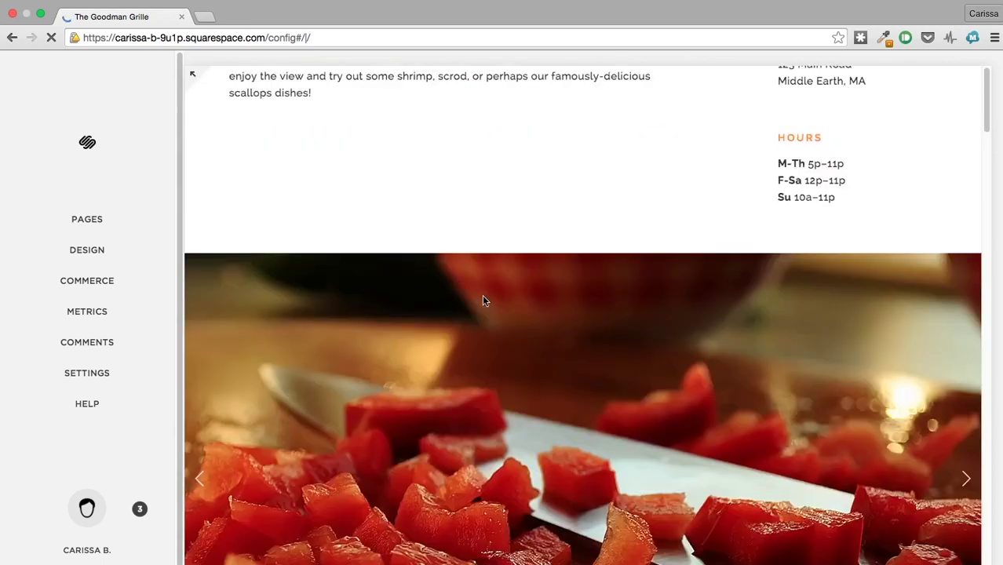
click(967, 292)
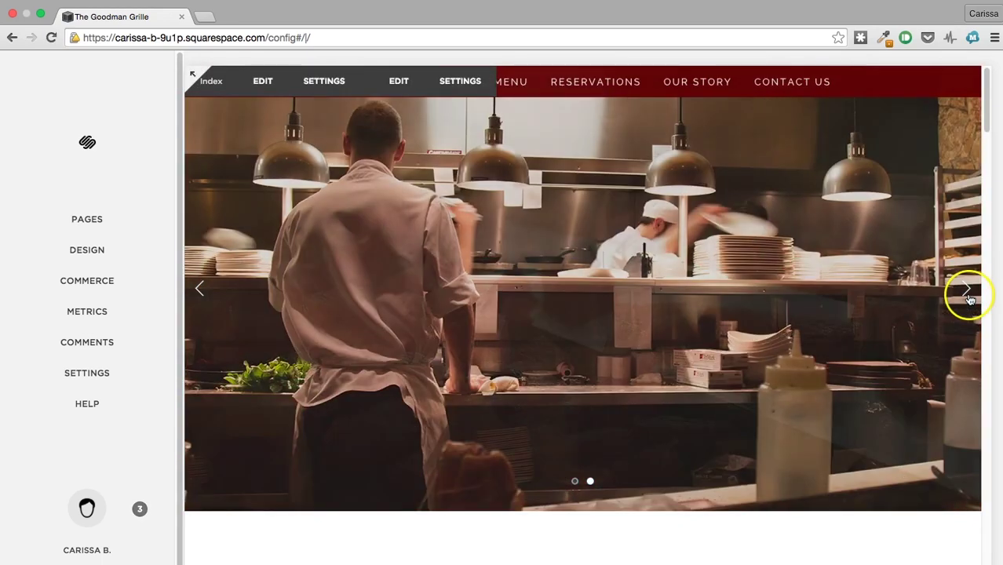
click(967, 290)
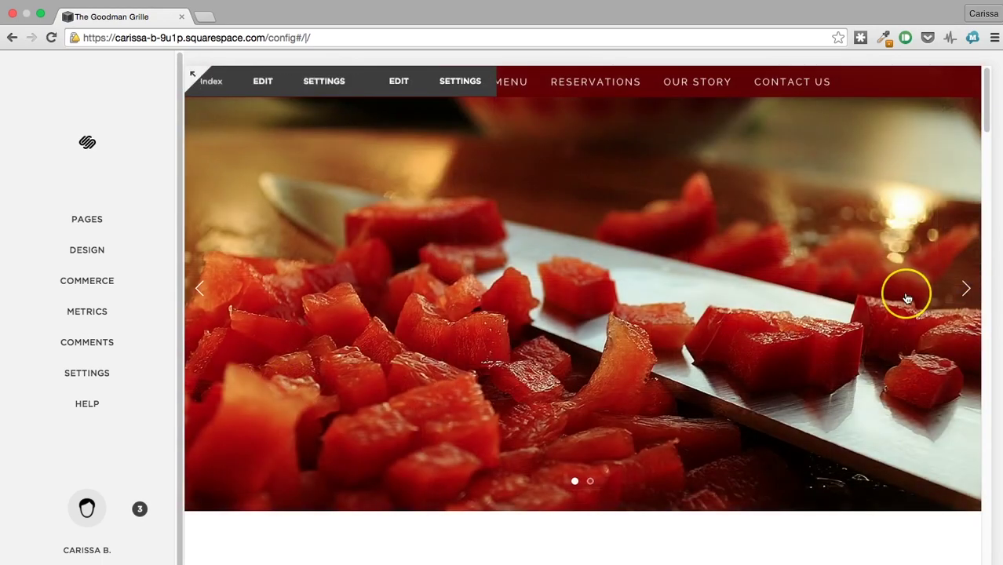
- Review the page from the restaurant description and gallery to the dishes in the Menu section
scroll(905, 295, up, 8)
scroll(907, 298, down, 10)
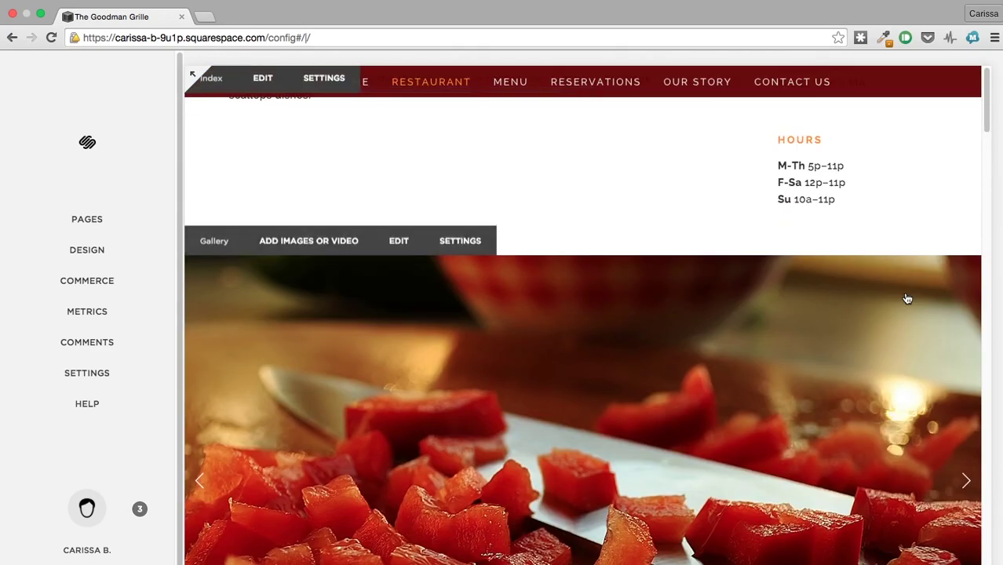
scroll(907, 298, up, 10)
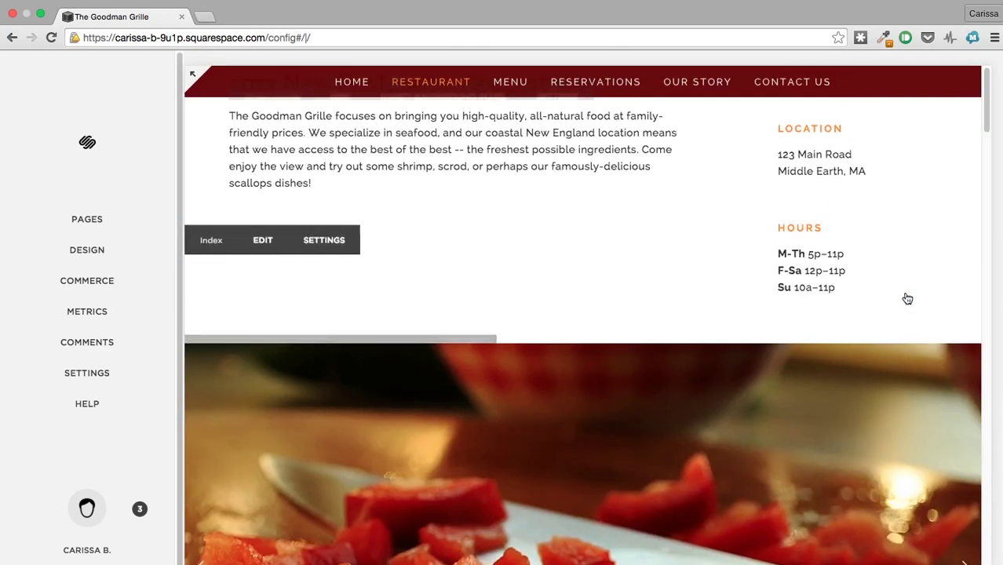
scroll(907, 298, down, 12)
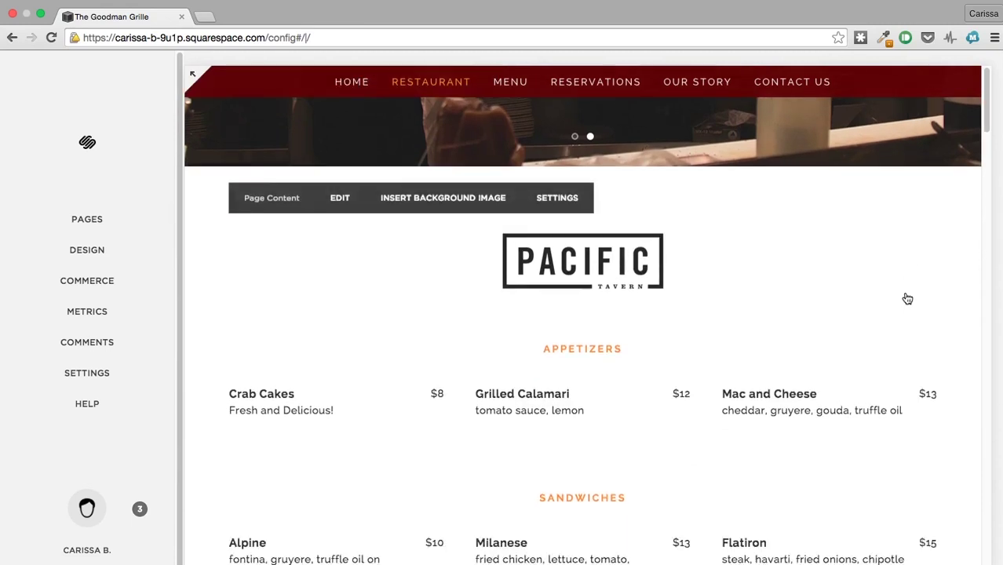
scroll(907, 298, up, 1)
scroll(907, 298, down, 5)
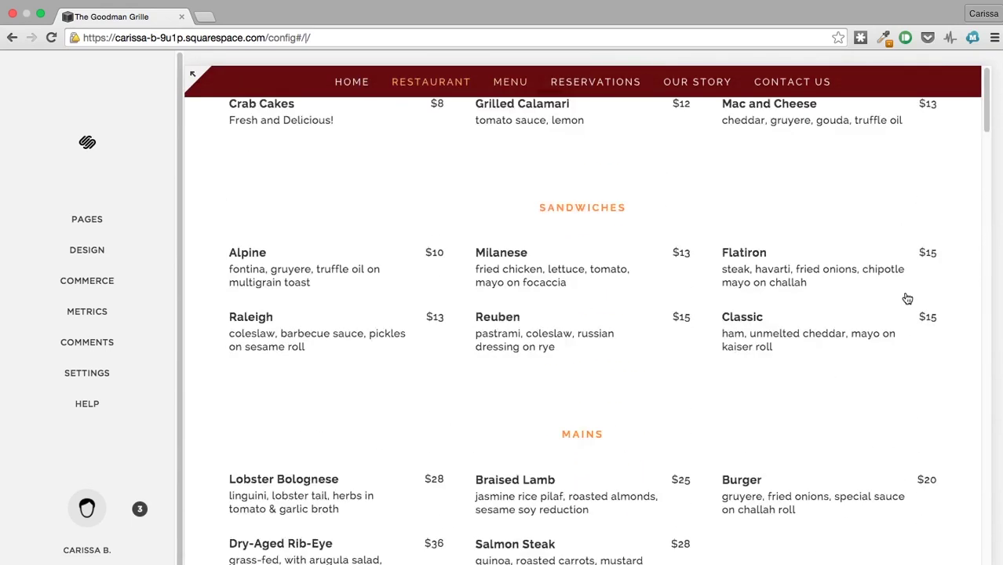
scroll(907, 298, up, 5)
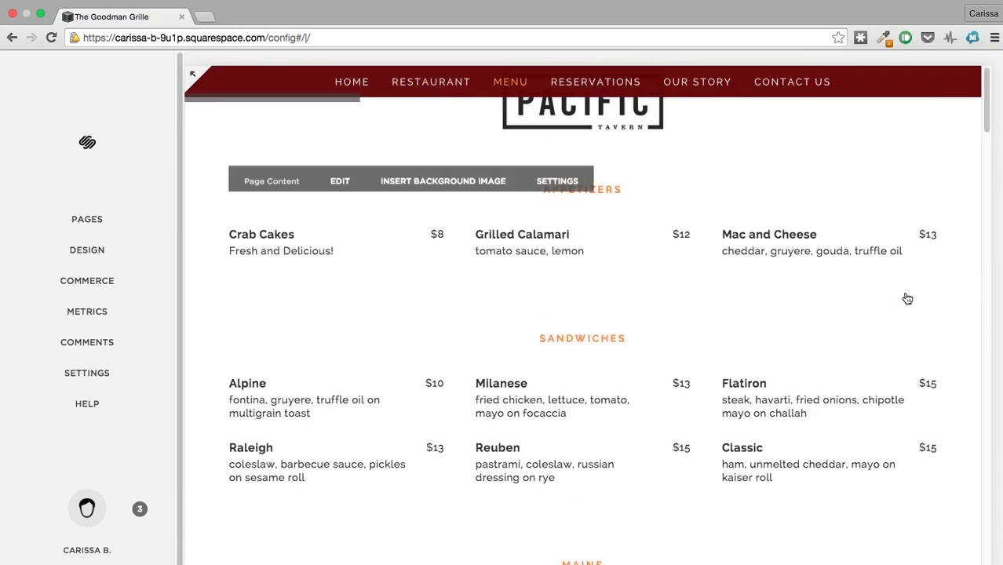
click(891, 294)
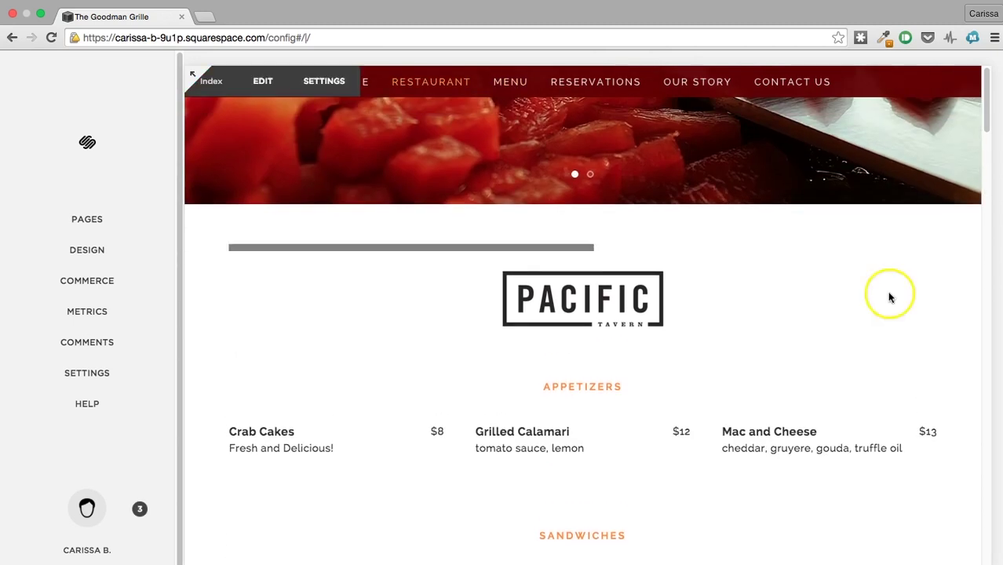
- Open the Menu section's page content for editing and open the settings of its Pacific Tavern logo image block
click(547, 290)
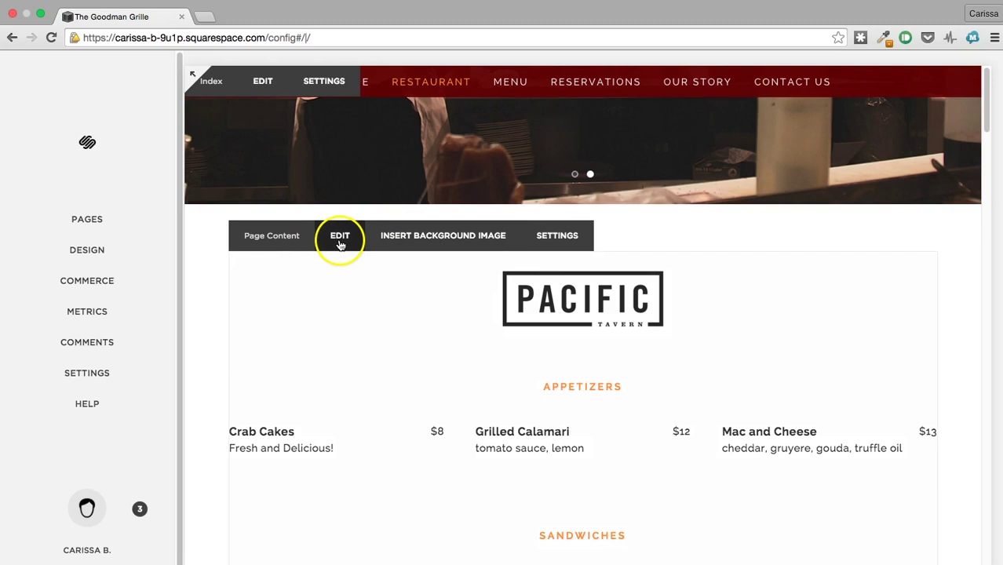
click(340, 244)
mouse_move(461, 407)
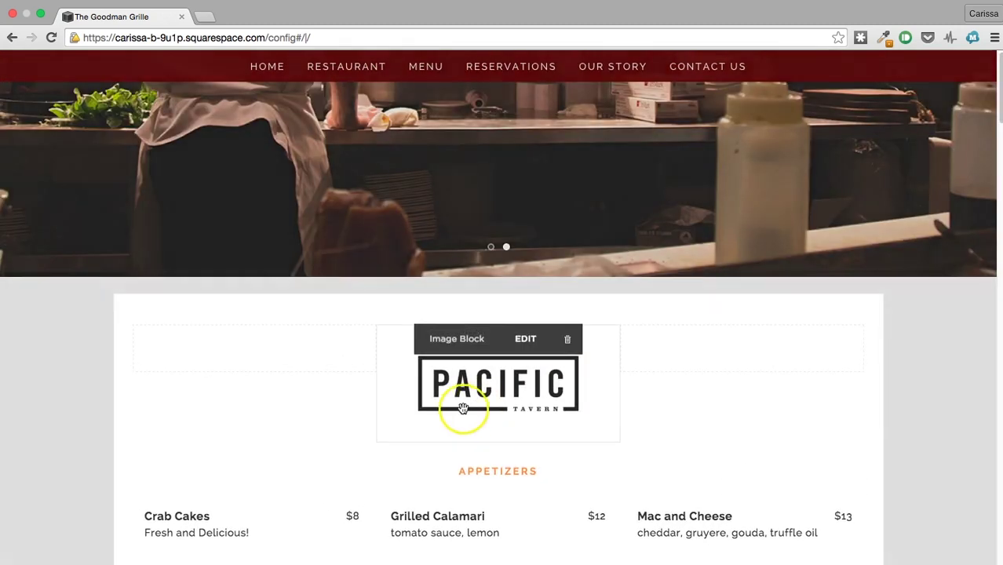
click(519, 341)
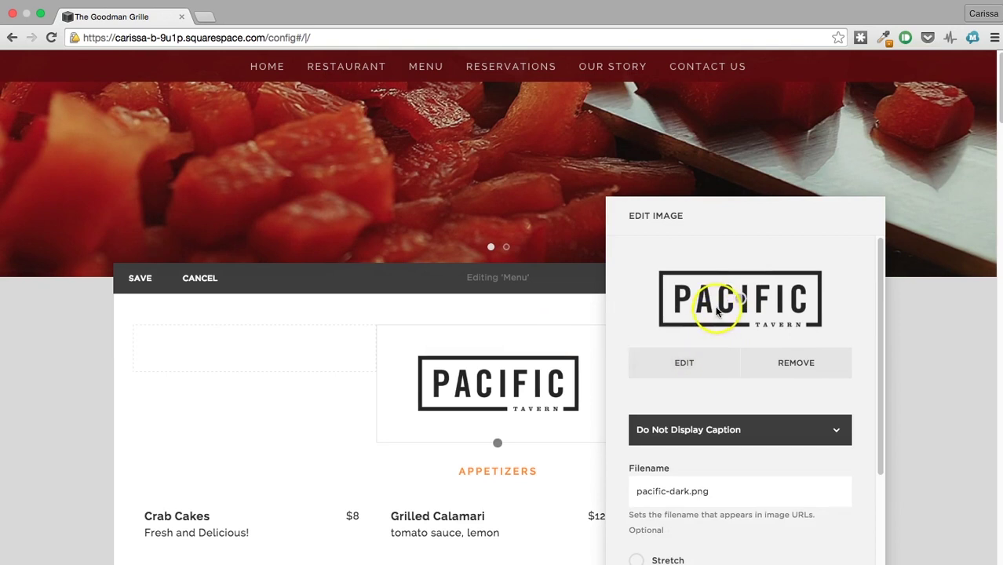
- Replace the Pacific Tavern logo with Goodman-Grille-Logo.png from The Goodman Grille folder and save the image block
click(744, 366)
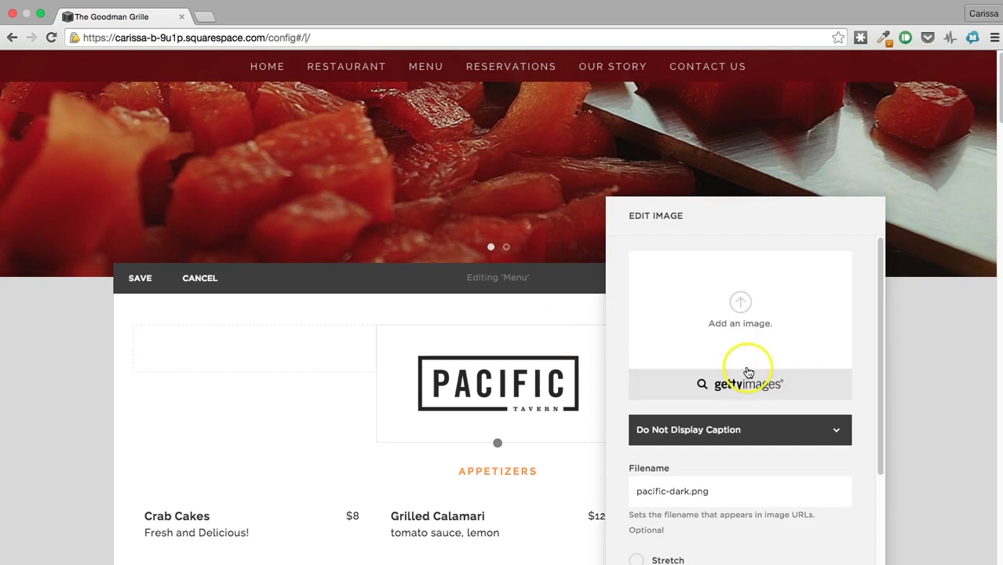
click(743, 323)
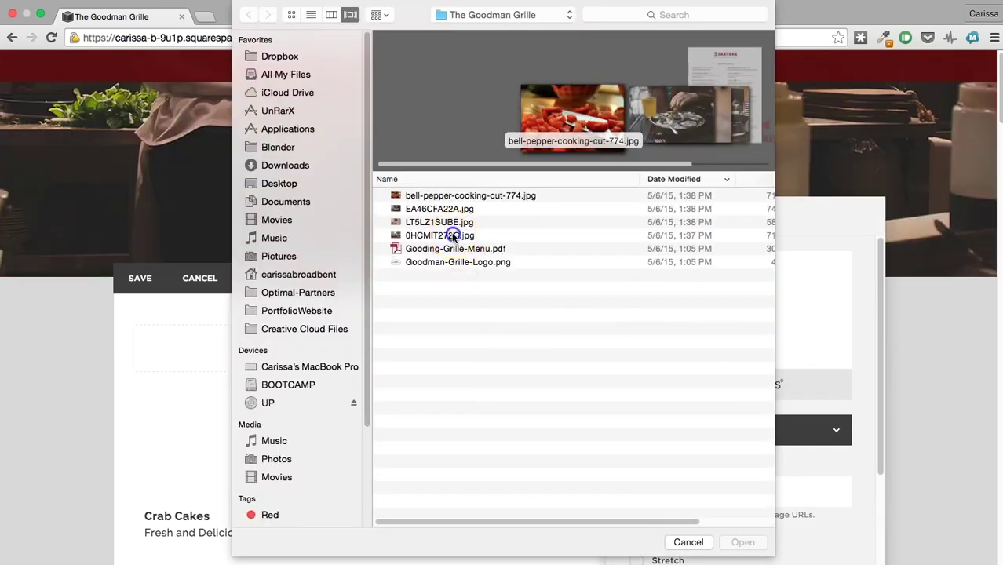
click(453, 235)
click(457, 262)
click(742, 542)
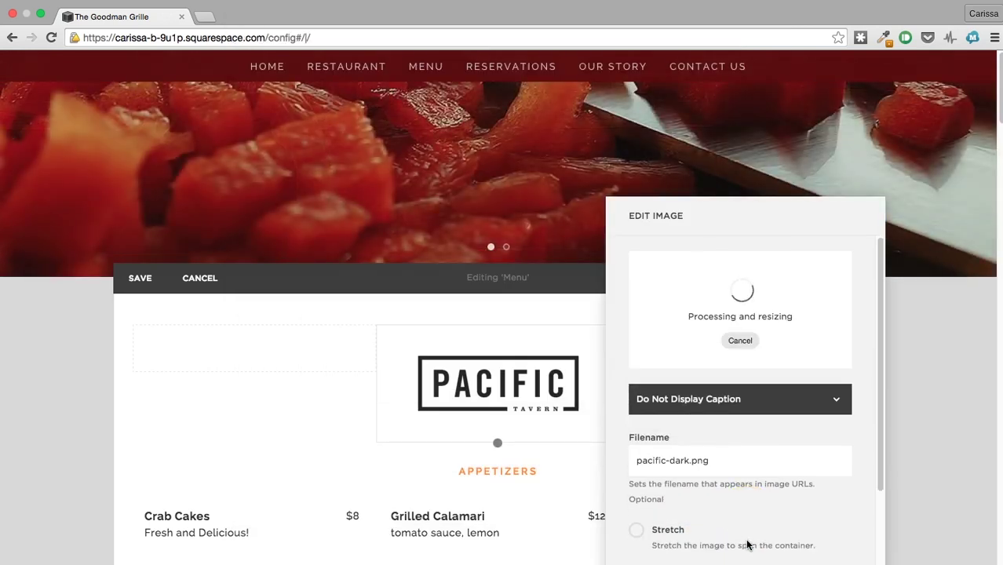
scroll(747, 545, down, 3)
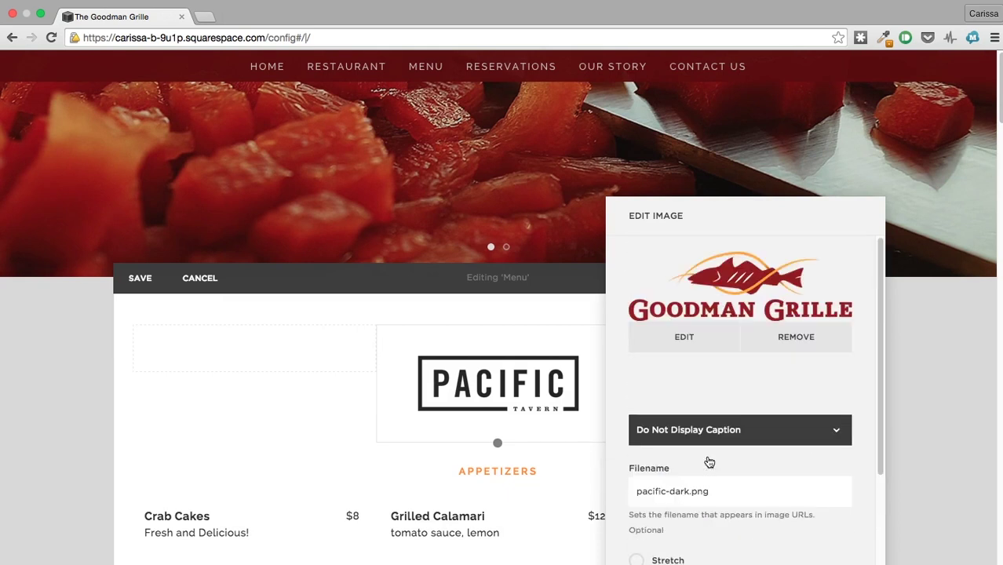
click(757, 551)
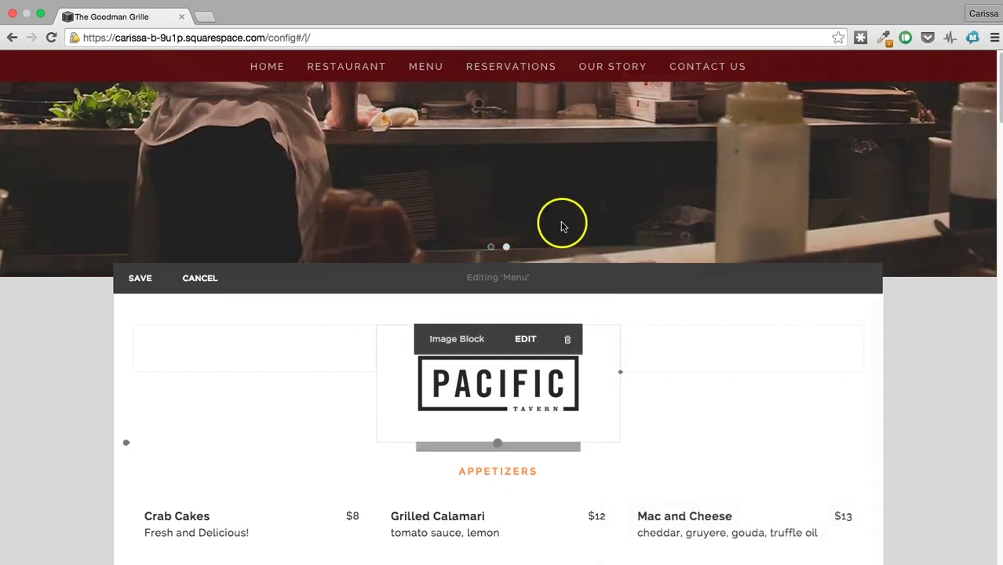
- Start a page reload, decline it to keep the unsaved changes, and save the Menu page edits
click(50, 40)
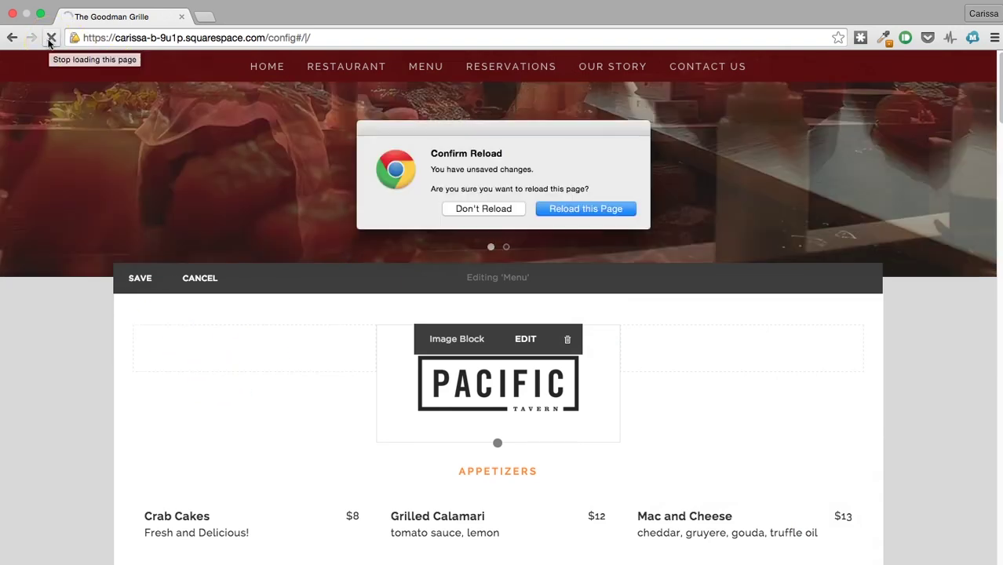
click(465, 209)
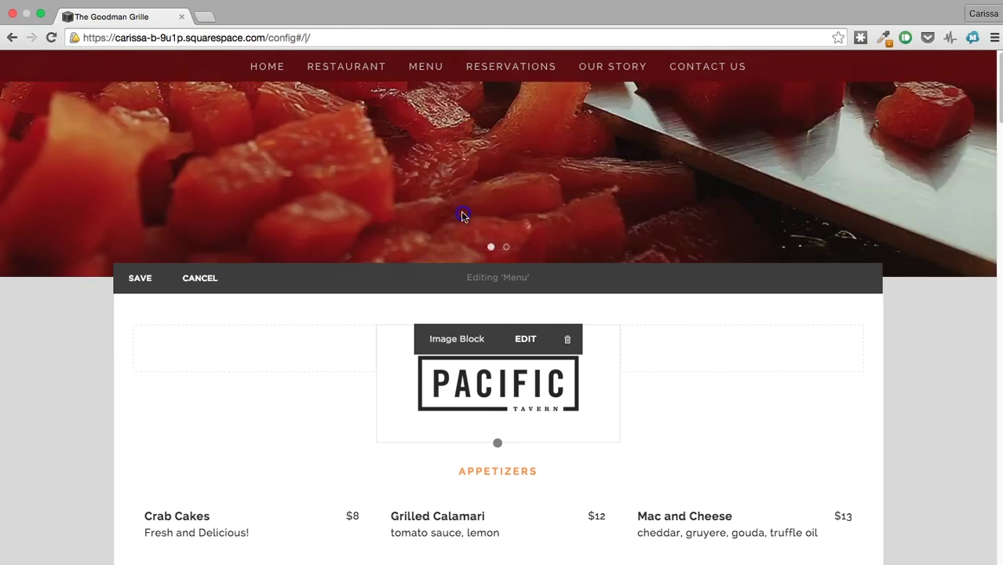
click(149, 277)
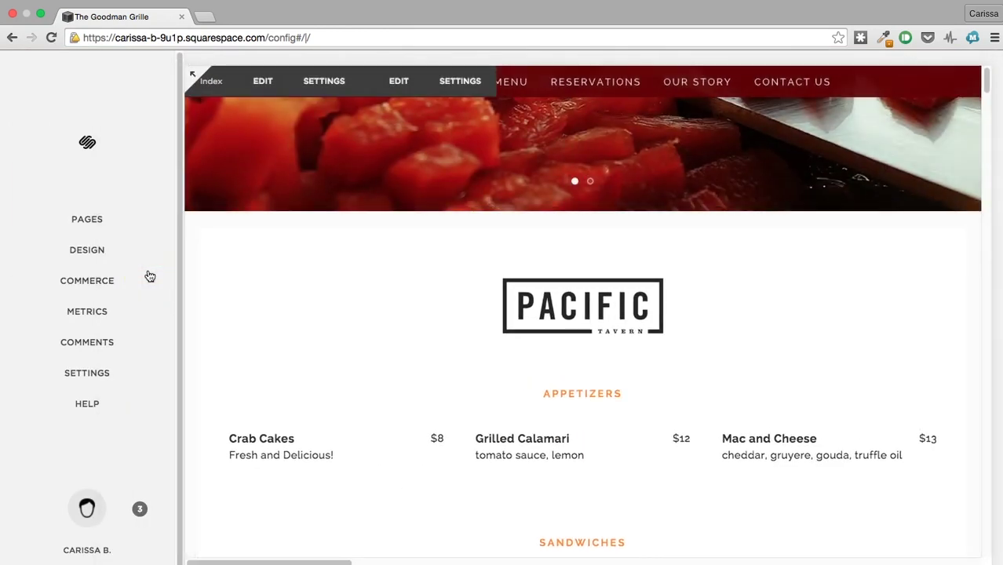
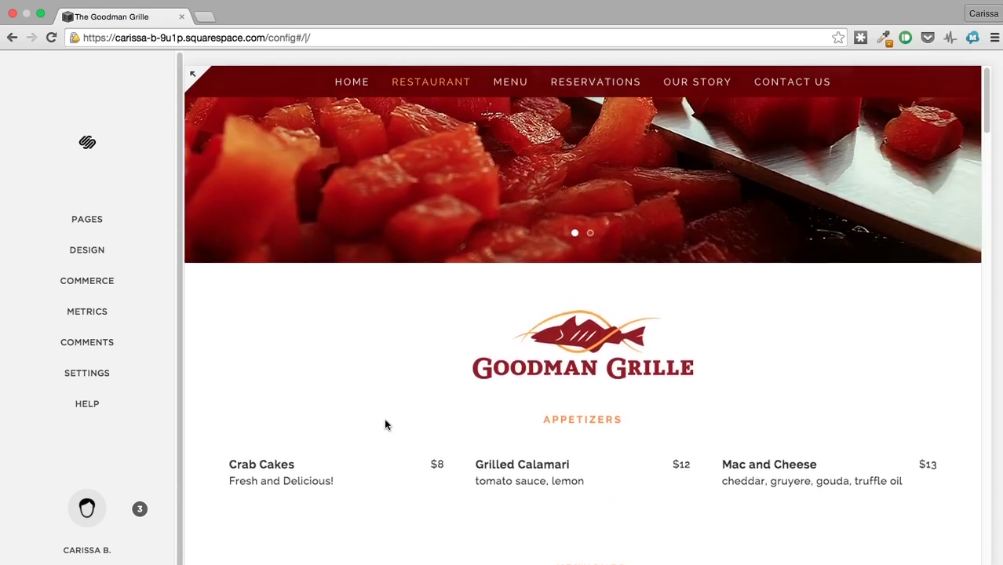
- Review the page from the Menu logo up through the gallery to the Phone, Location and Hours details beside the restaurant description
click(596, 296)
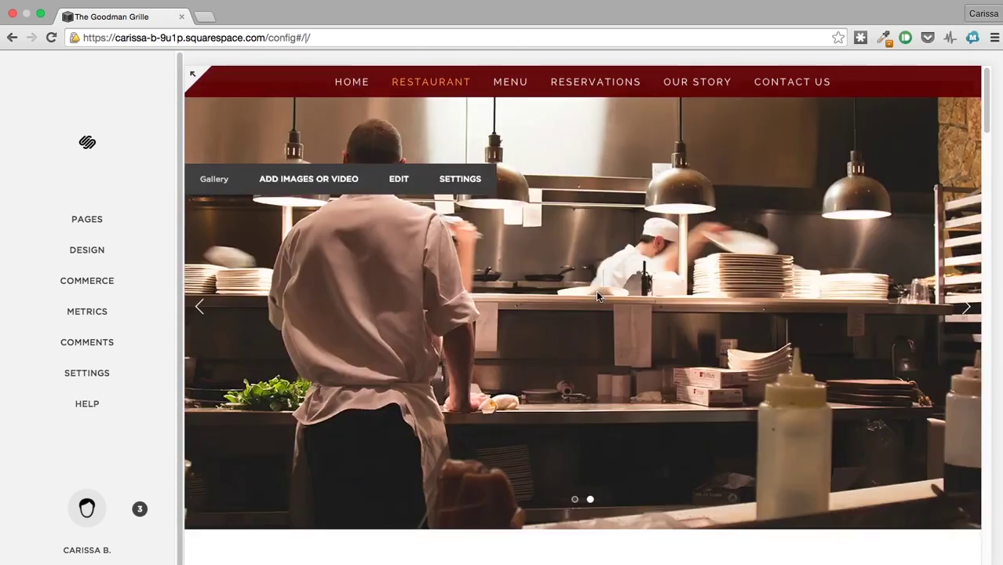
scroll(596, 296, down, 5)
click(587, 291)
click(541, 229)
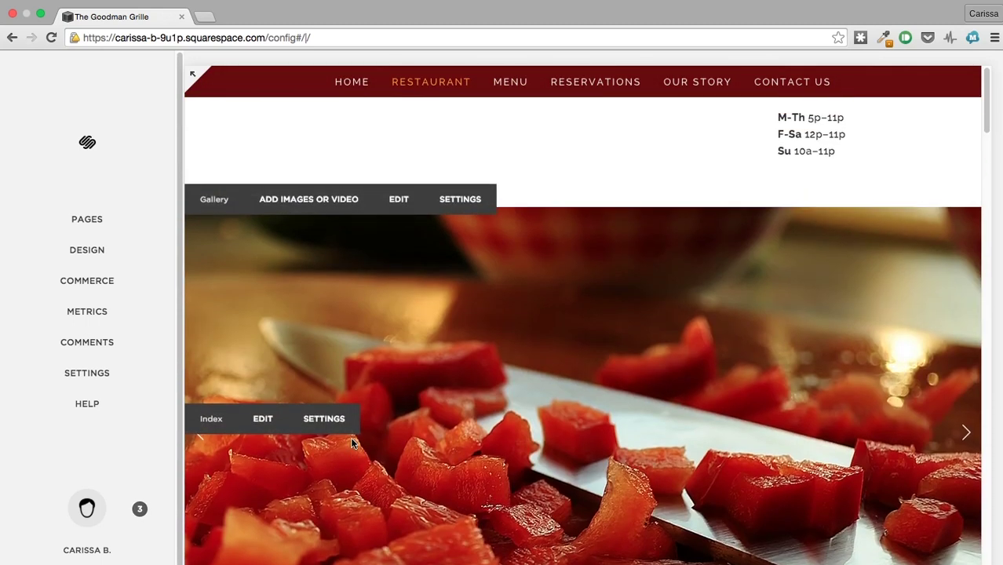
scroll(350, 436, up, 4)
click(781, 233)
double_click(786, 196)
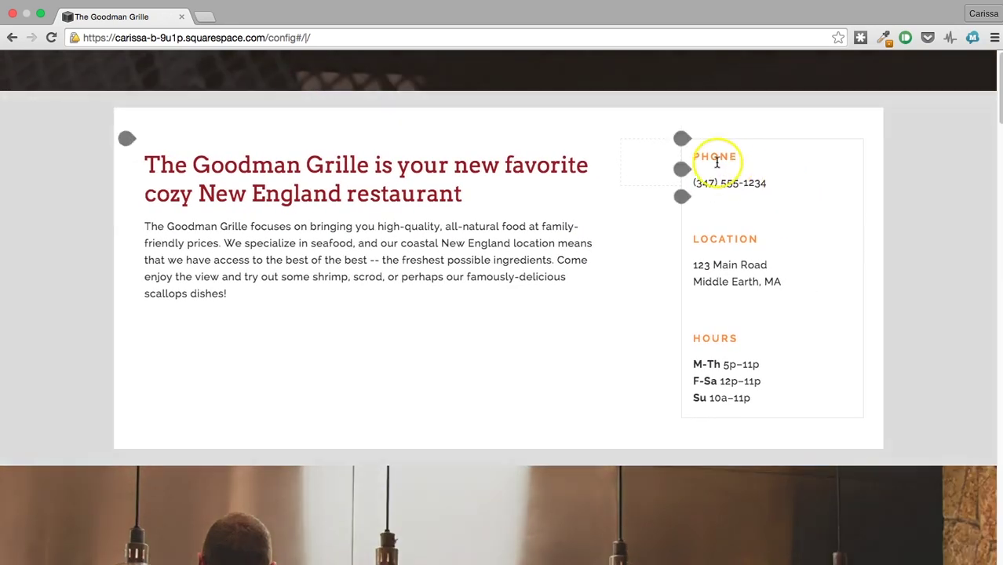
click(134, 94)
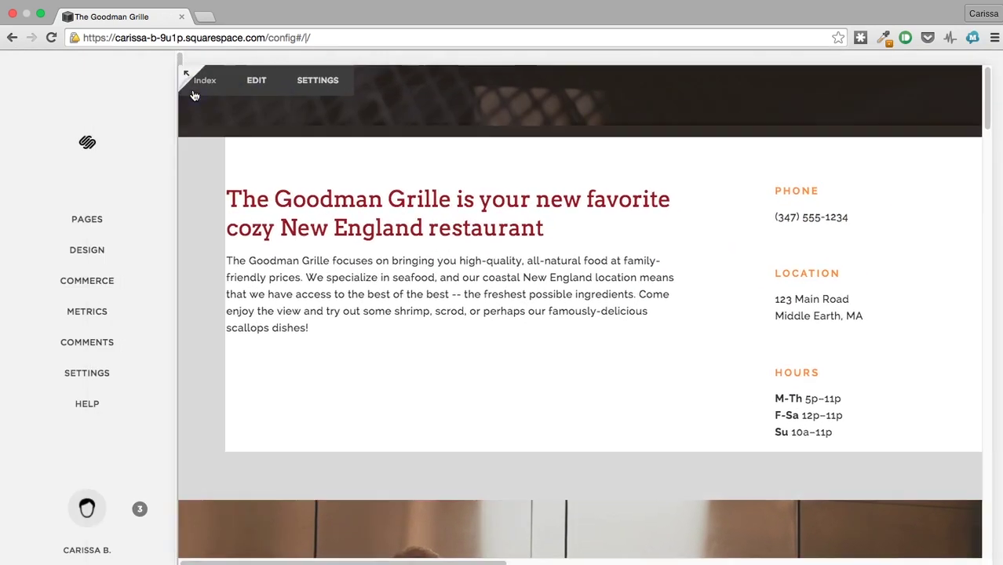
- Open the site's Style Editor and show the styling options for the Phone heading beside the restaurant description
click(82, 244)
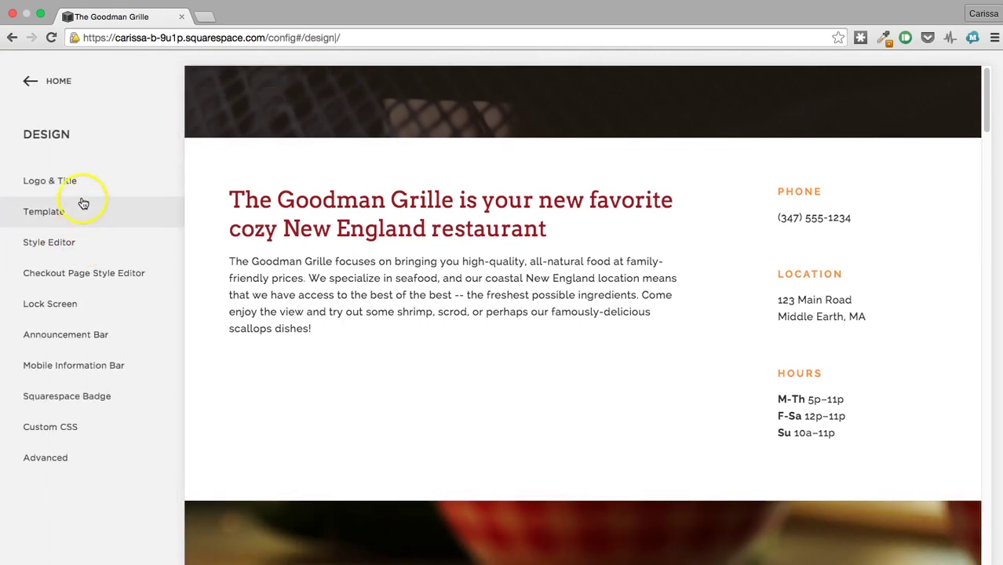
click(78, 245)
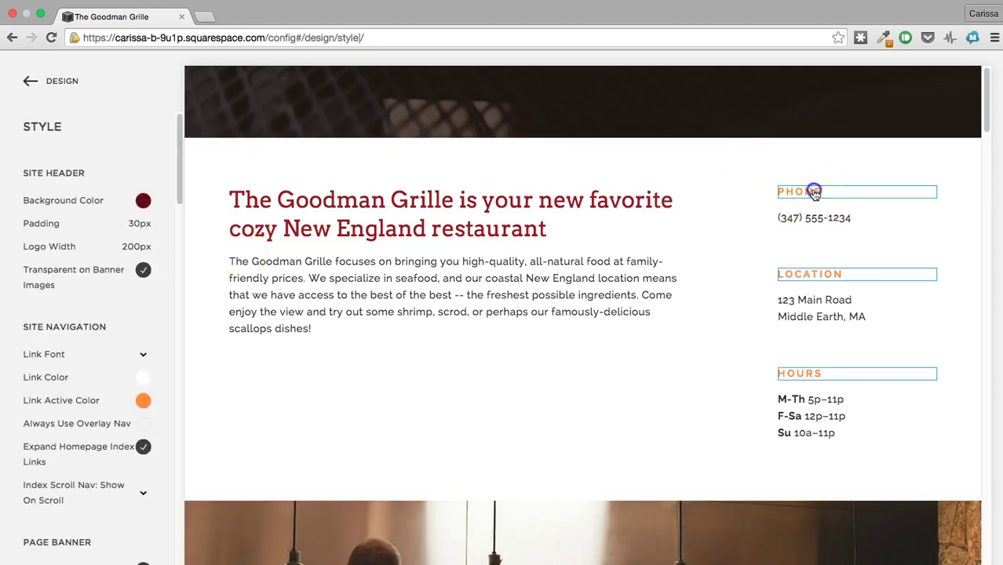
click(813, 193)
- Change the Heading 3 font to the slab serif Arvo
click(152, 203)
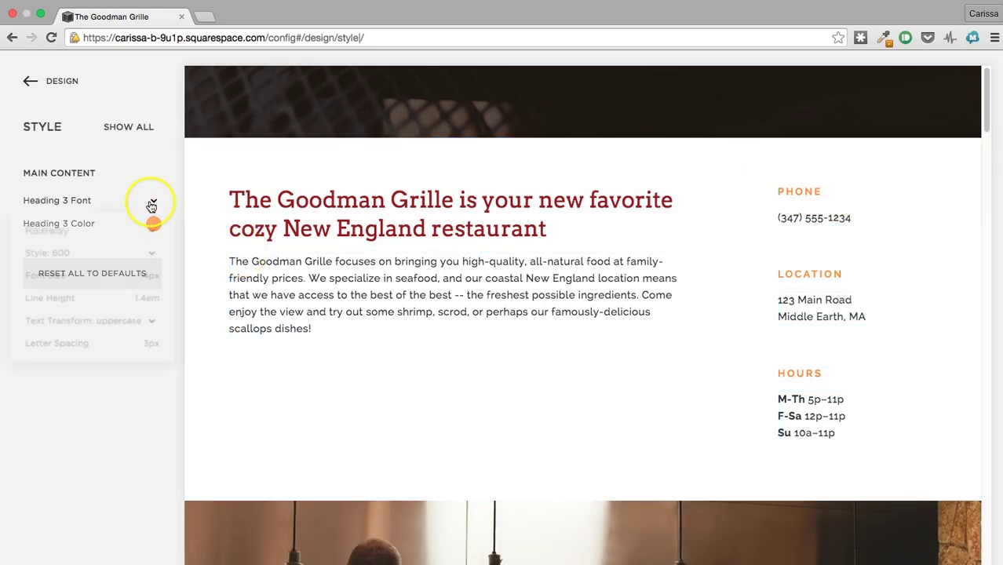
click(74, 232)
scroll(39, 359, down, 10)
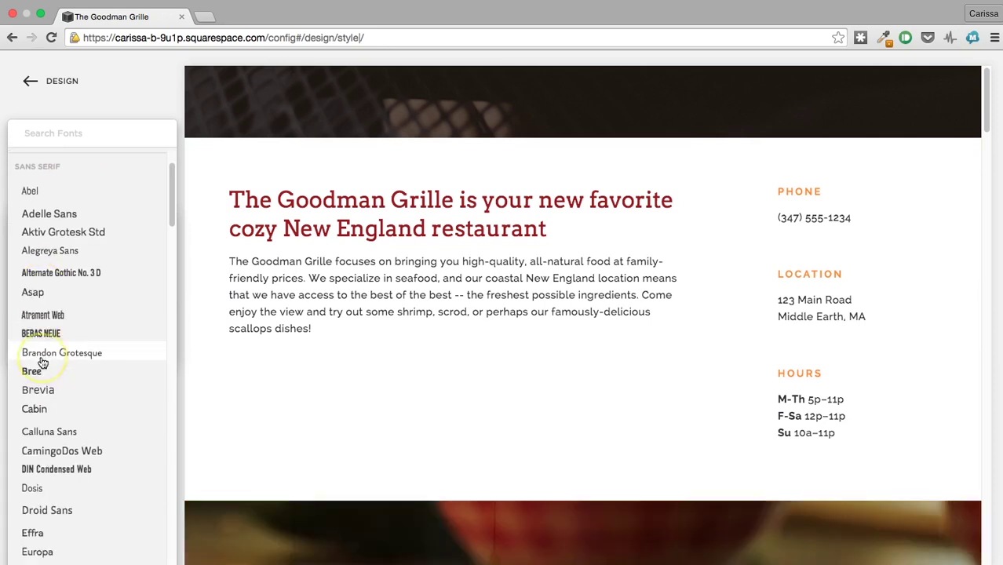
click(50, 295)
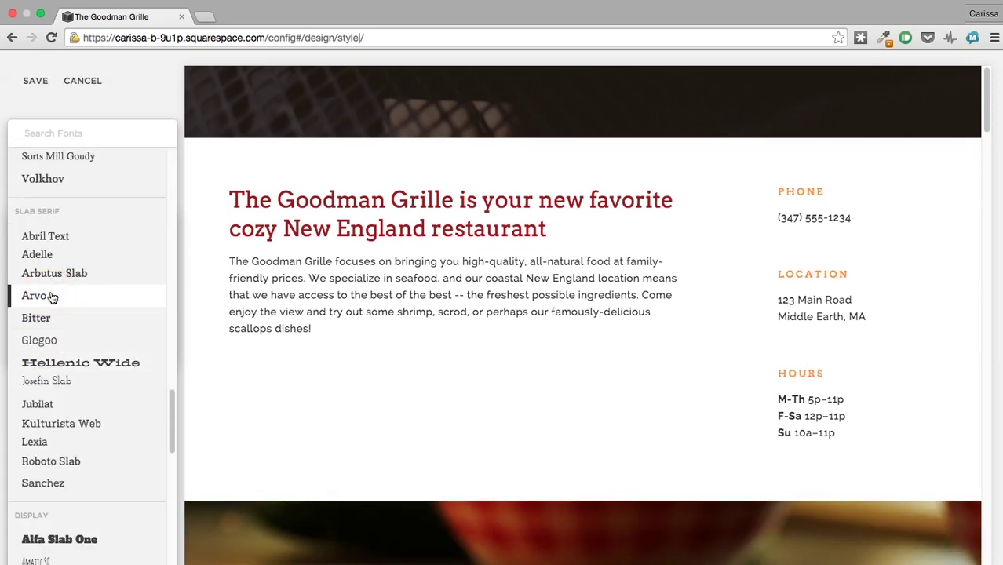
click(141, 86)
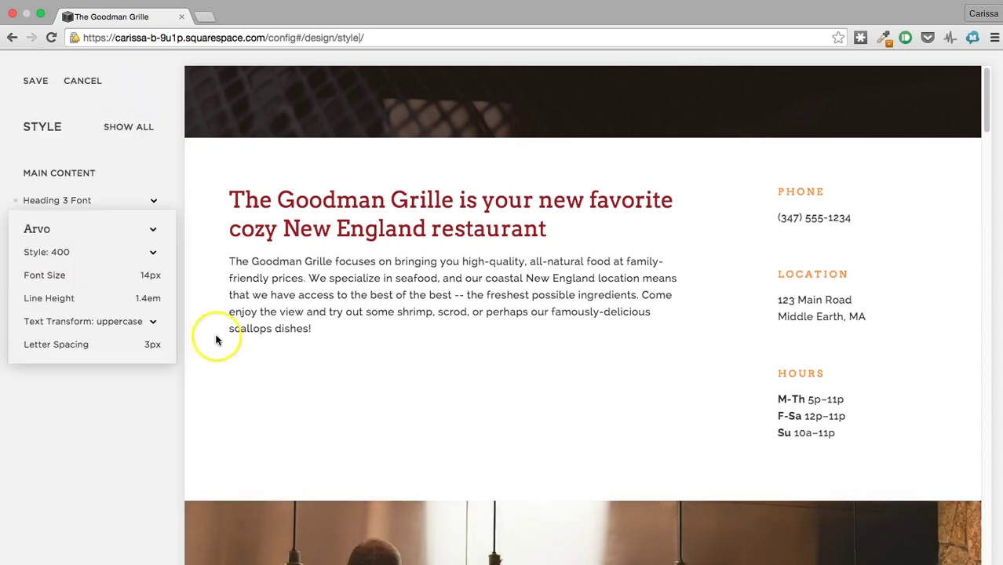
click(89, 435)
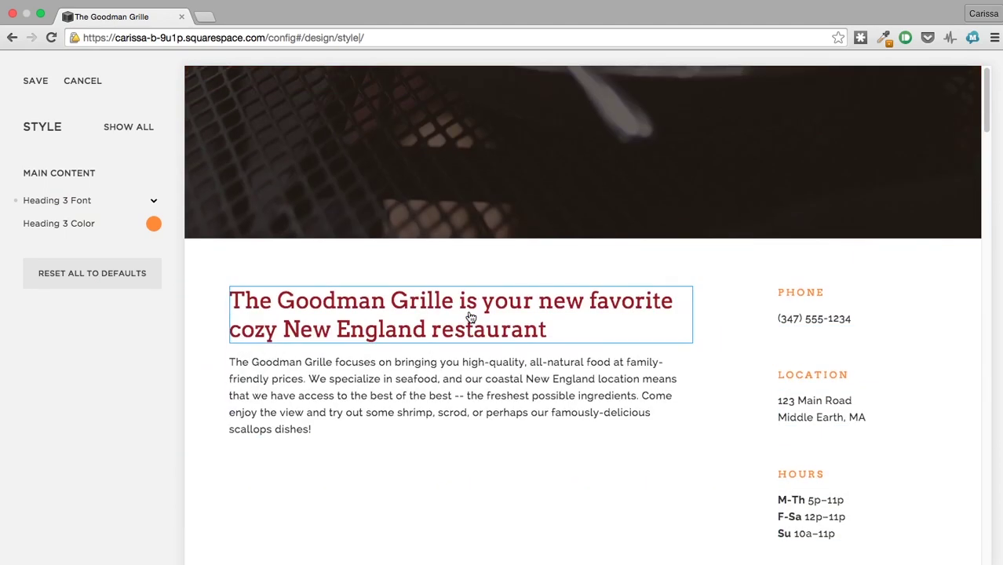
- Try style 700 for the Arvo Heading 3 font and set it back to 400
click(136, 220)
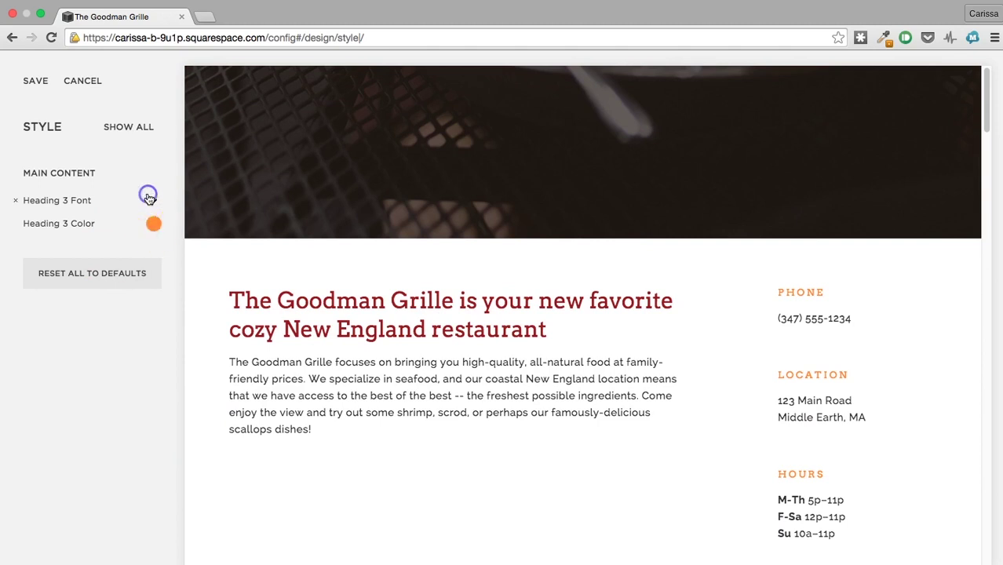
click(149, 197)
click(52, 254)
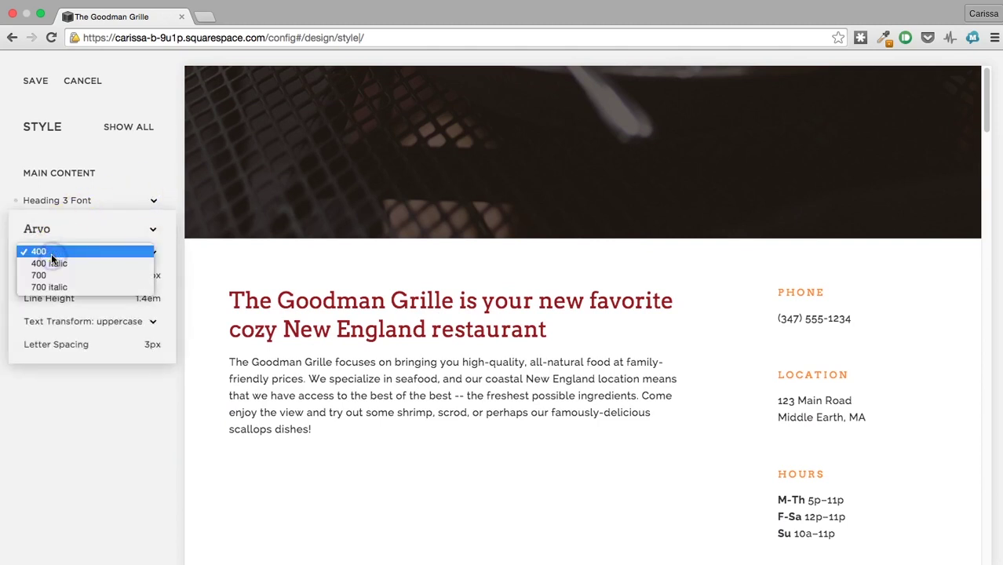
click(64, 275)
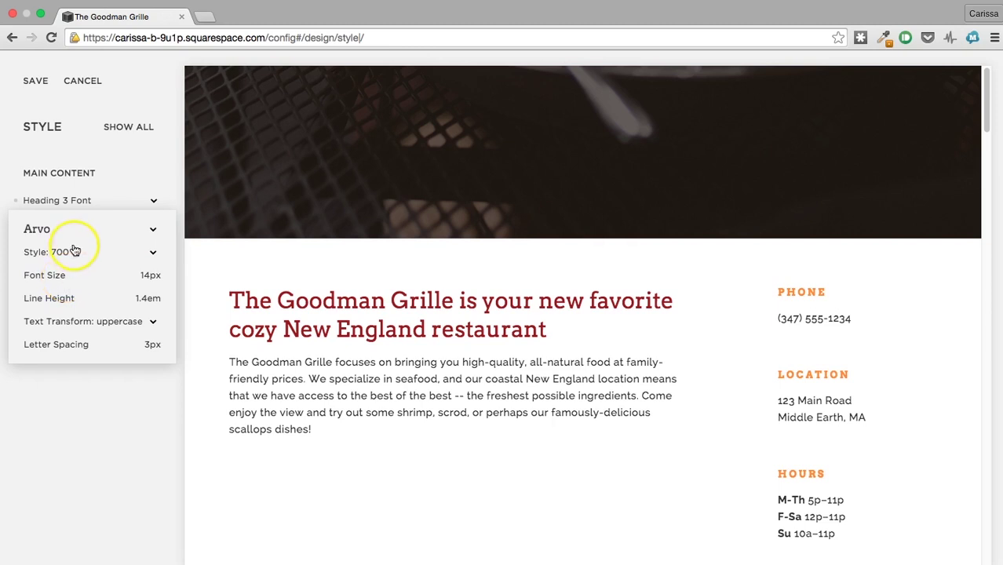
click(68, 252)
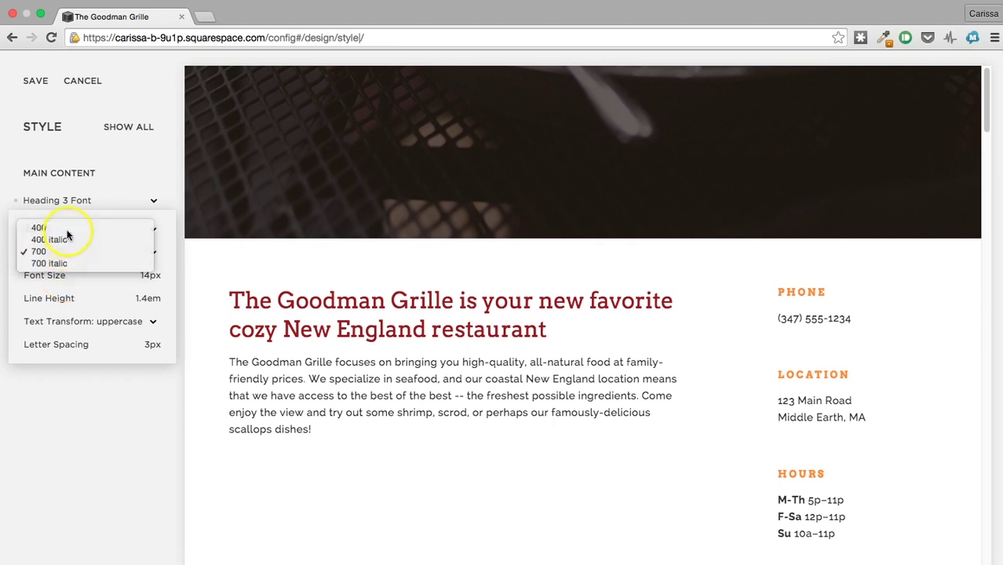
click(67, 233)
click(107, 407)
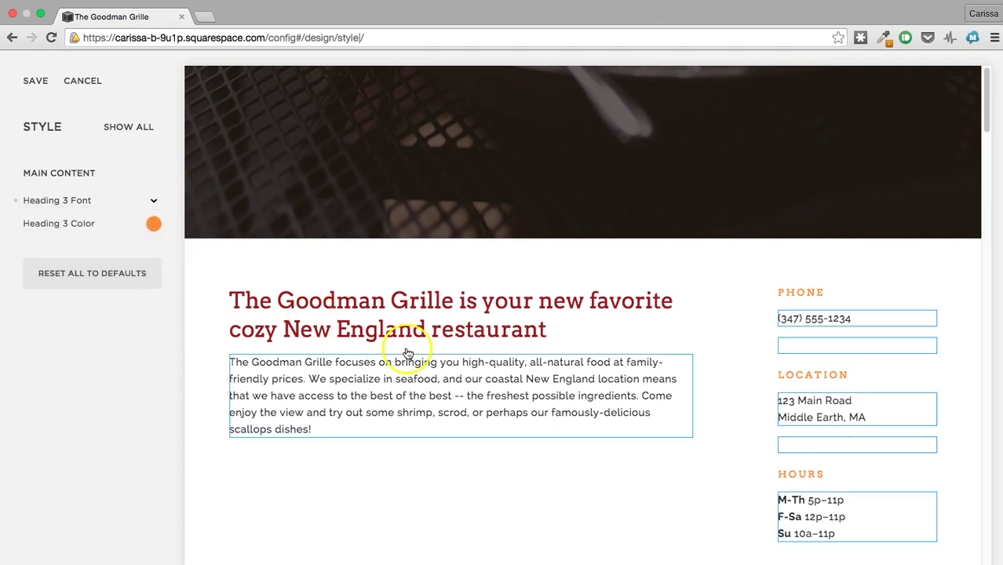
- Check the Arvo headings across the page and change the Heading 3 font back to Raleway
scroll(402, 347, up, 5)
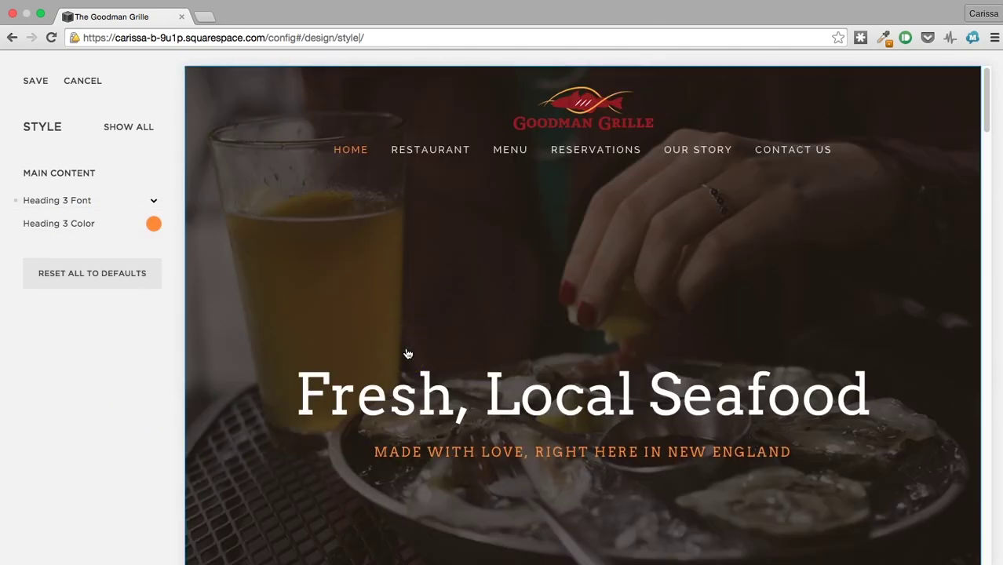
scroll(408, 354, down, 20)
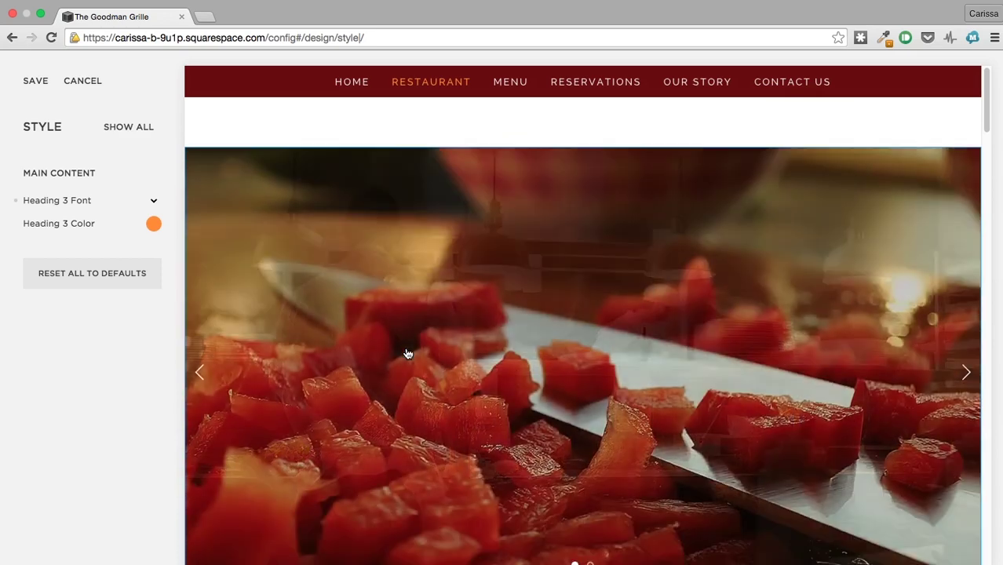
scroll(407, 354, up, 5)
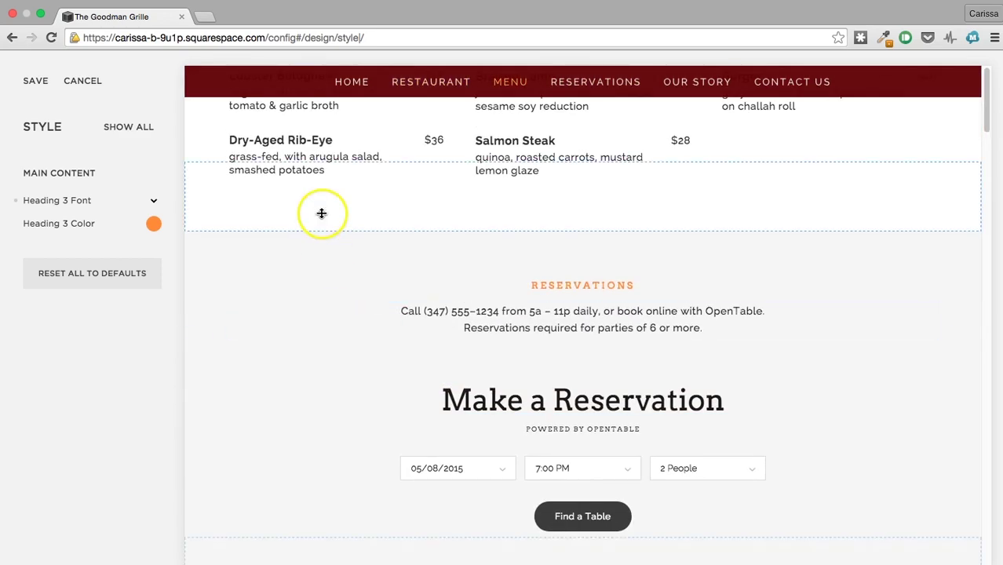
scroll(347, 251, up, 8)
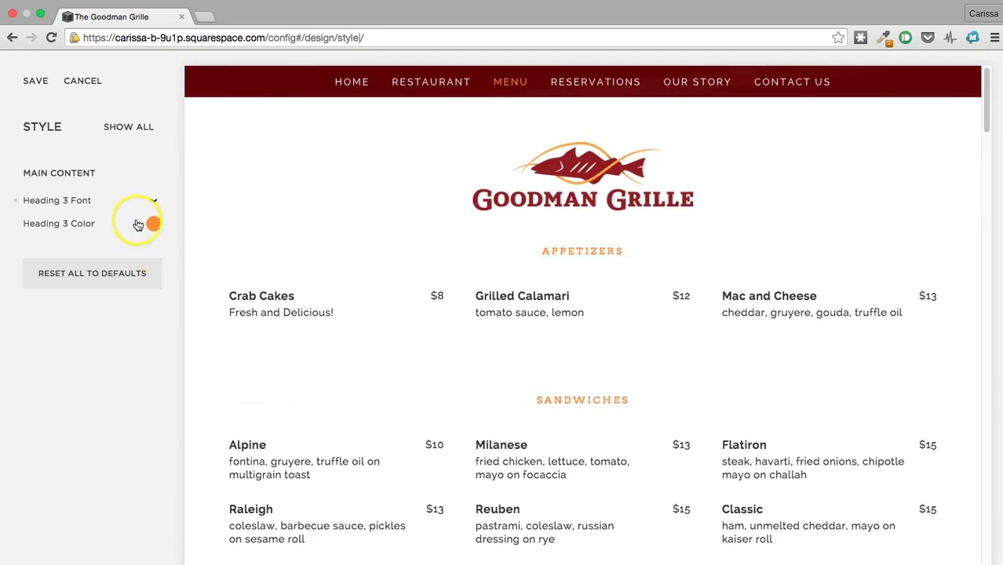
click(138, 208)
click(81, 225)
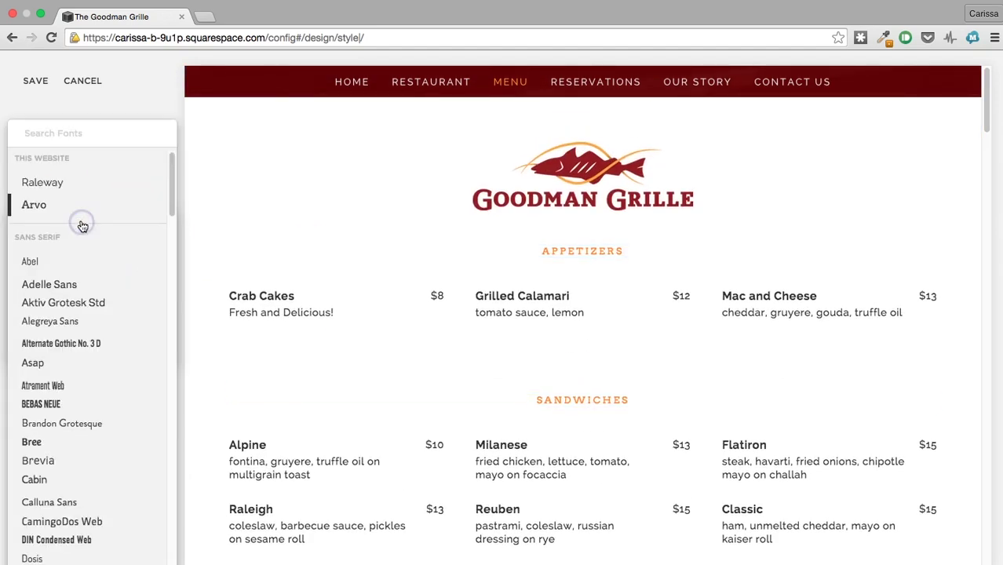
click(105, 99)
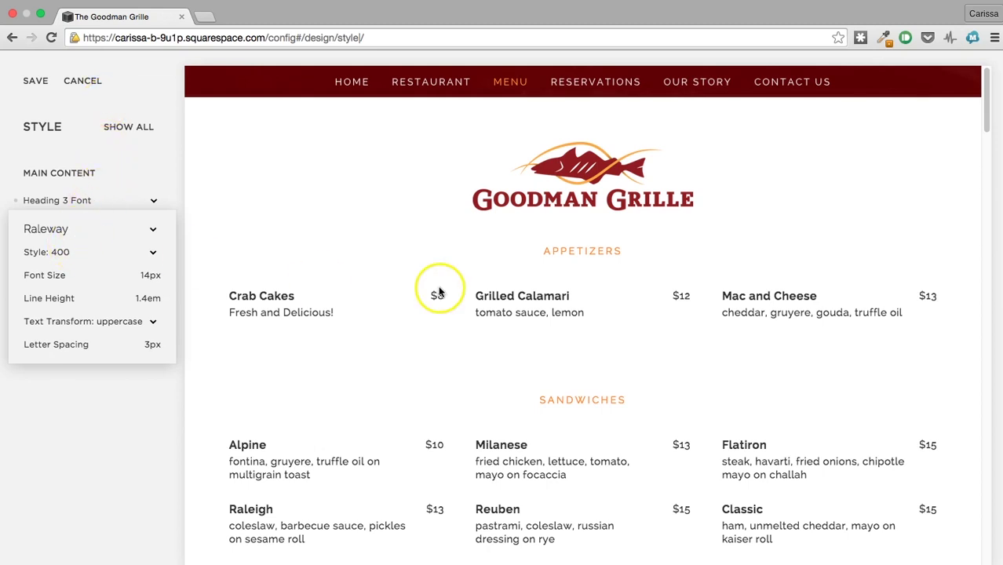
- Try style 700 for the Raleway Heading 3 font, set it to 600 and close the font options
click(85, 248)
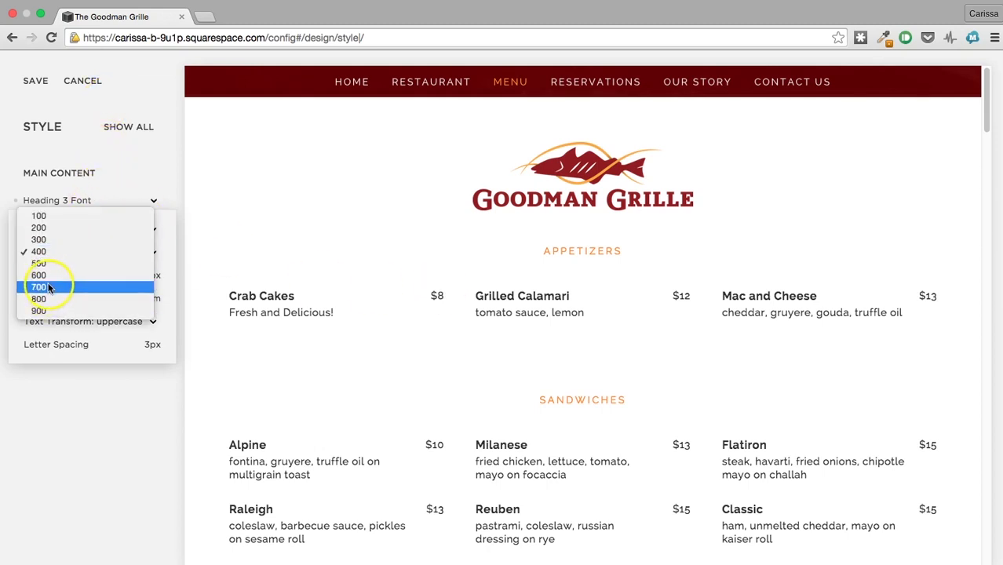
click(49, 287)
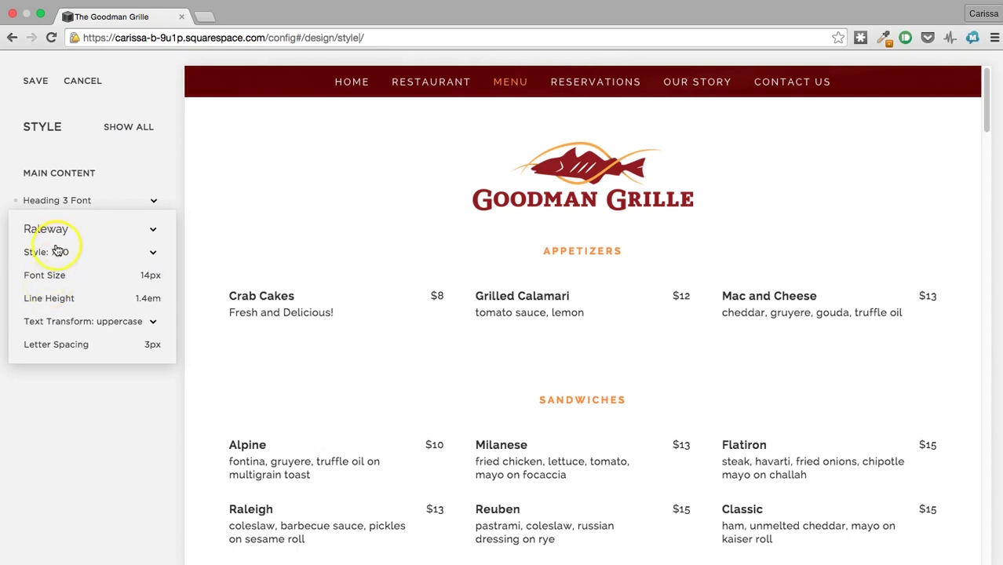
click(54, 249)
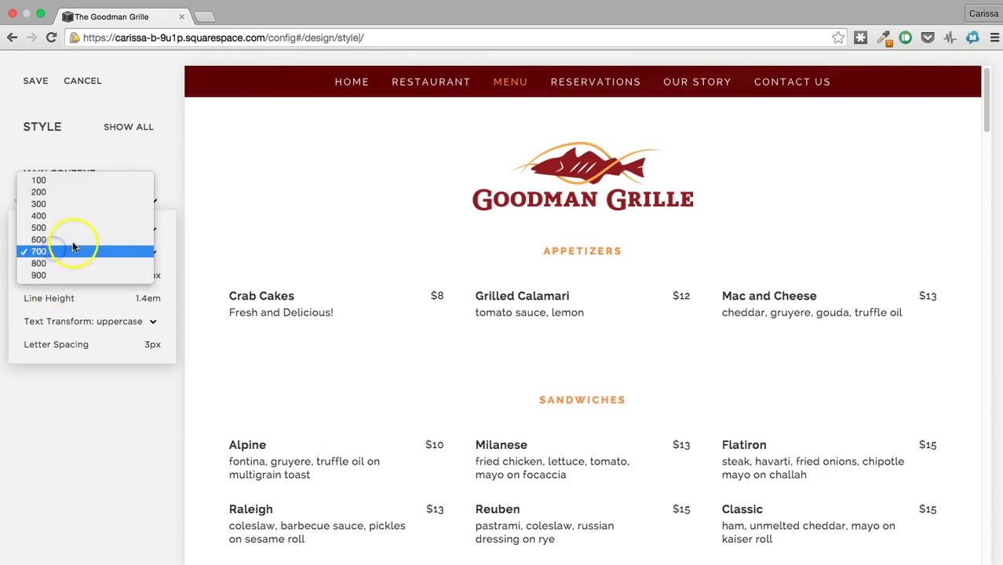
click(72, 239)
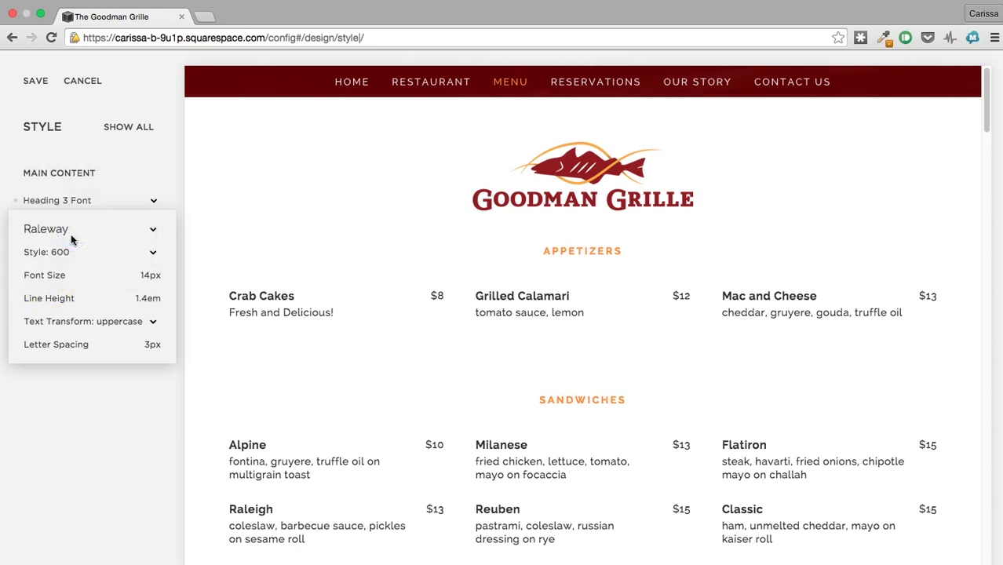
click(55, 425)
click(66, 135)
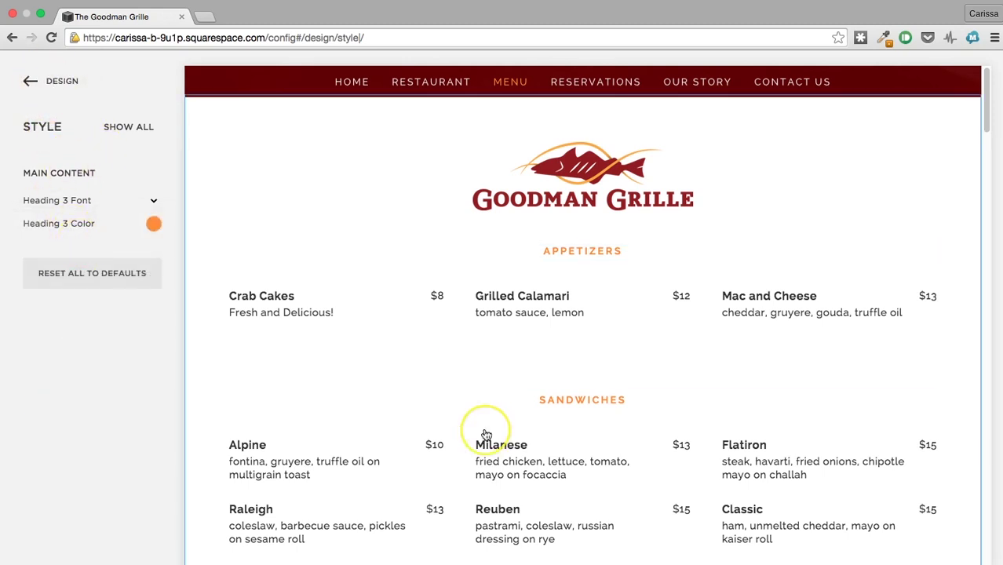
- Set the Heading 1 color of the Make a Reservation heading to #9a181f and check the page down to About Us
scroll(482, 432, down, 10)
scroll(486, 434, up, 2)
scroll(486, 434, up, 2)
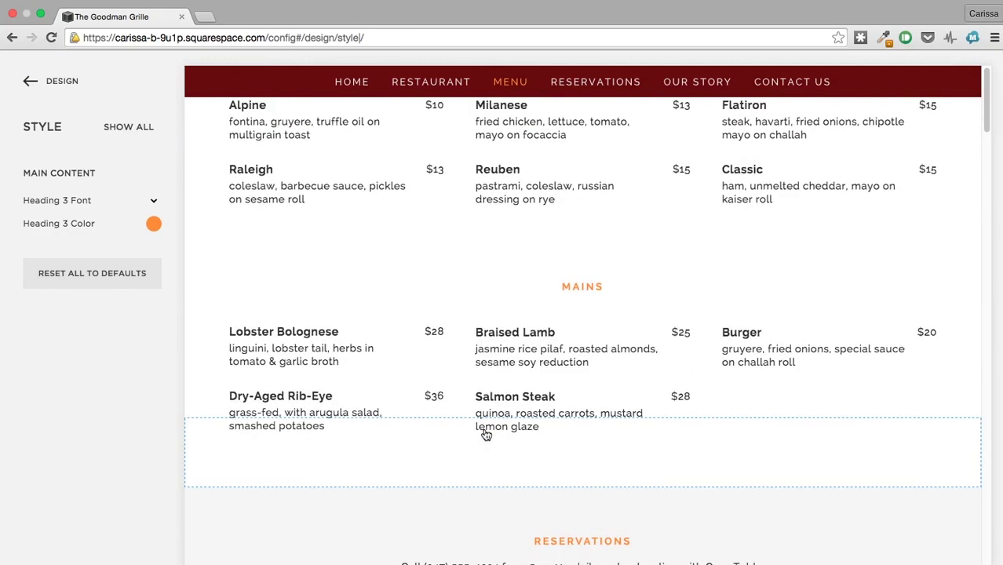
scroll(485, 433, down, 3)
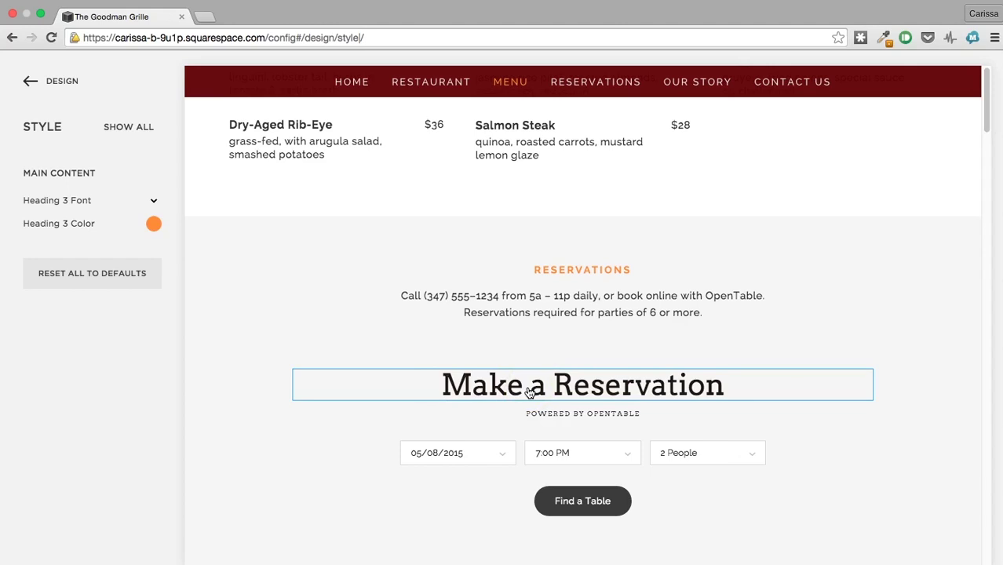
scroll(529, 393, down, 1)
click(530, 354)
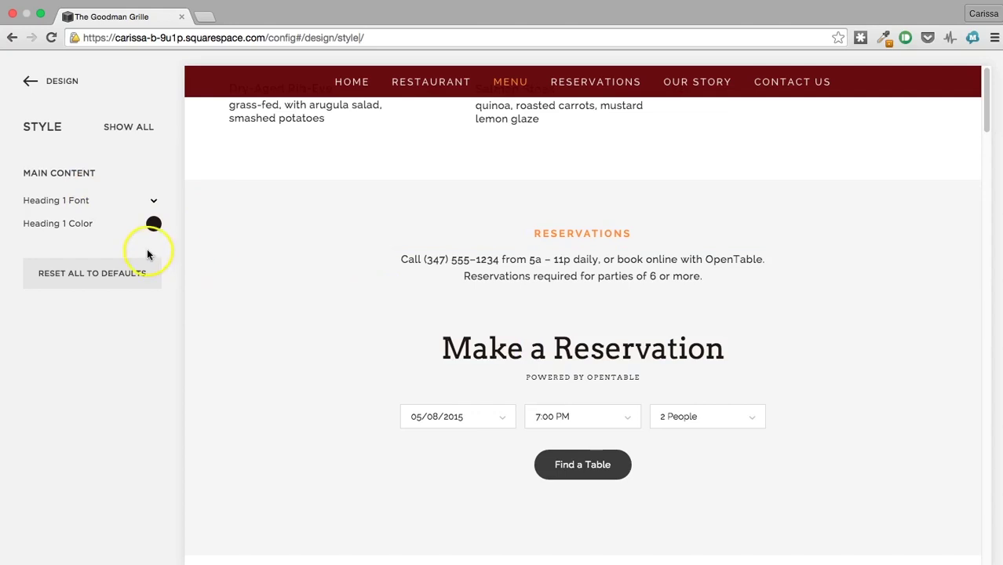
click(154, 227)
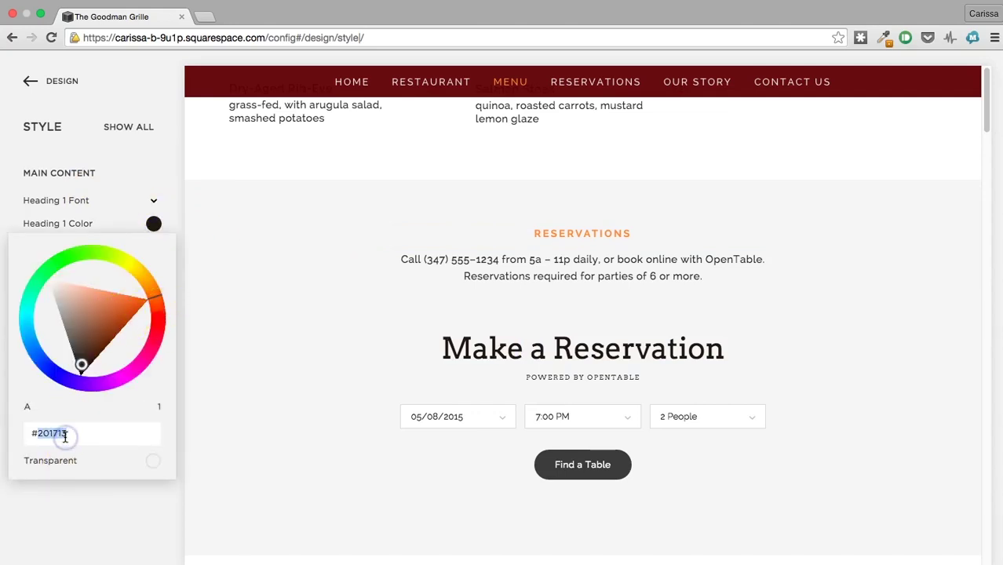
text(9a181f)
click(53, 502)
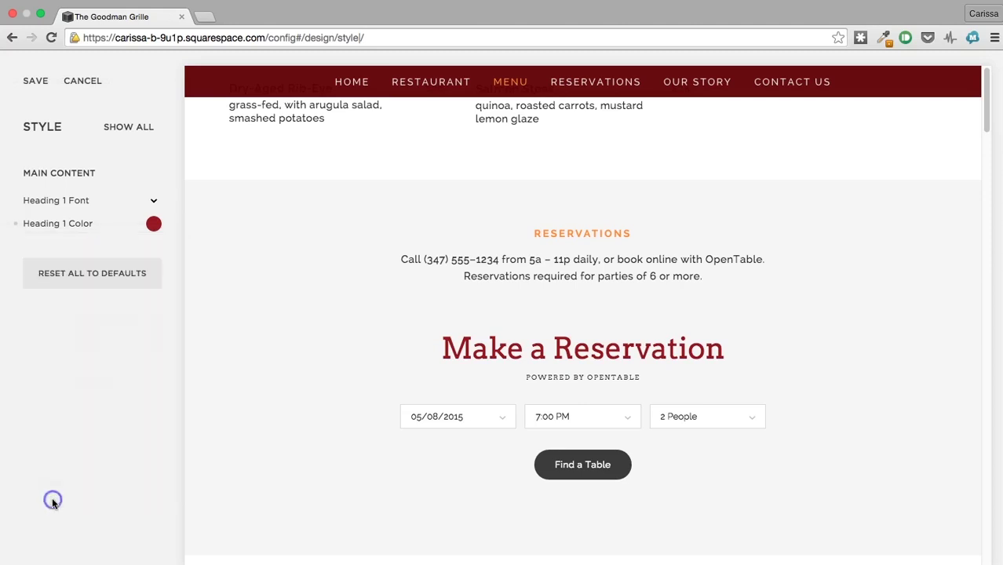
scroll(260, 376, down, 5)
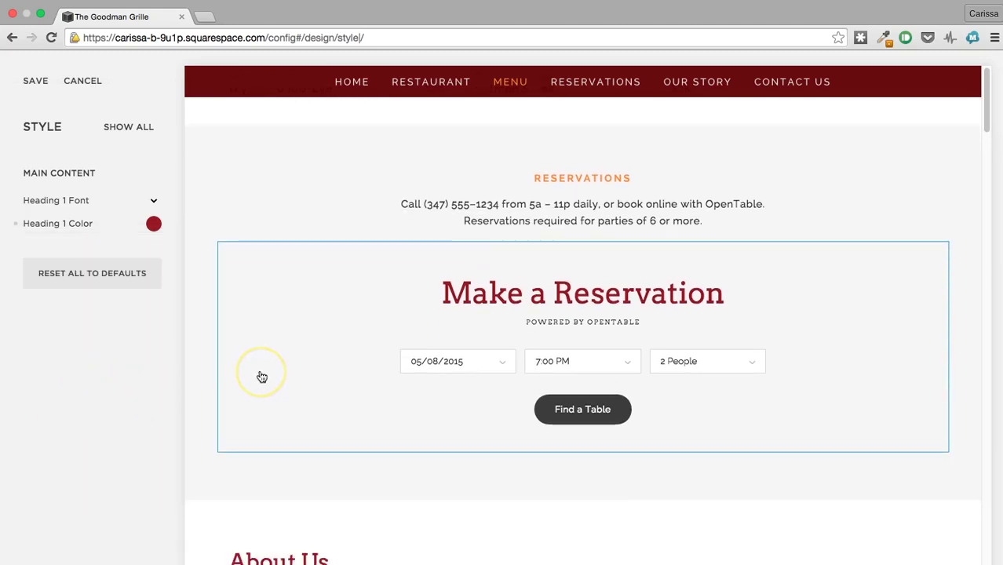
scroll(260, 377, down, 3)
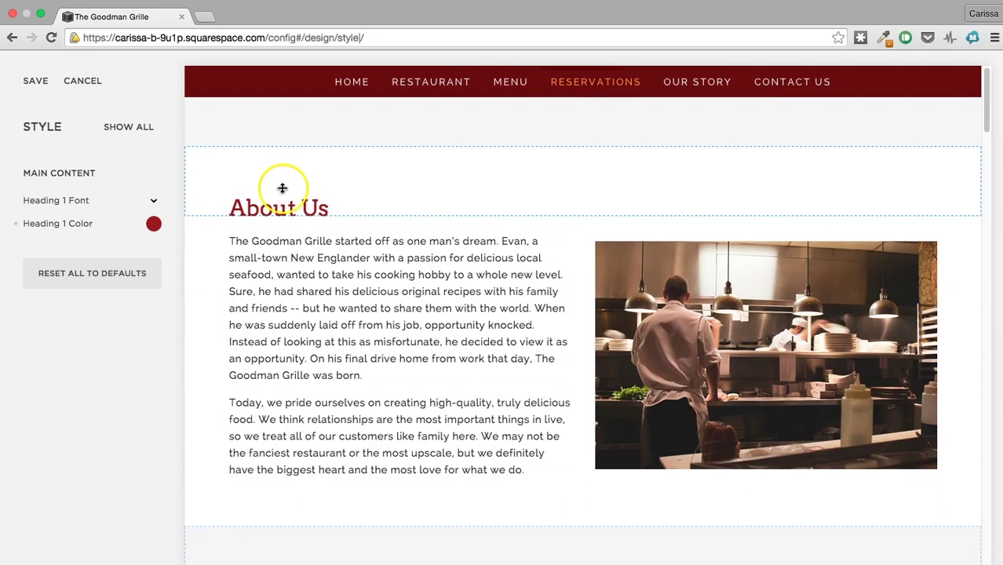
- Check the heading styles from About Us to the footer, return to the header and save the style changes
scroll(500, 483, down, 9)
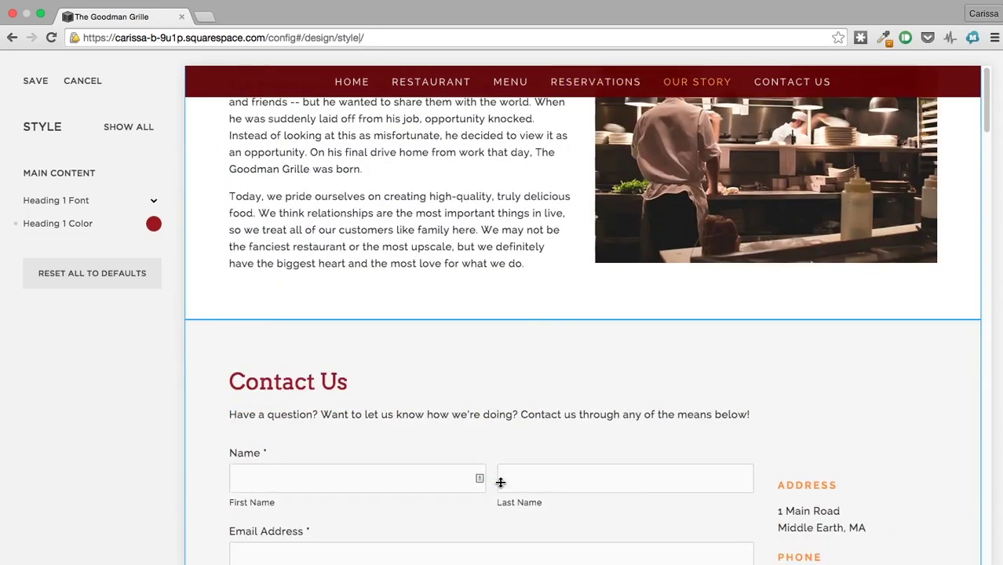
scroll(501, 482, down, 5)
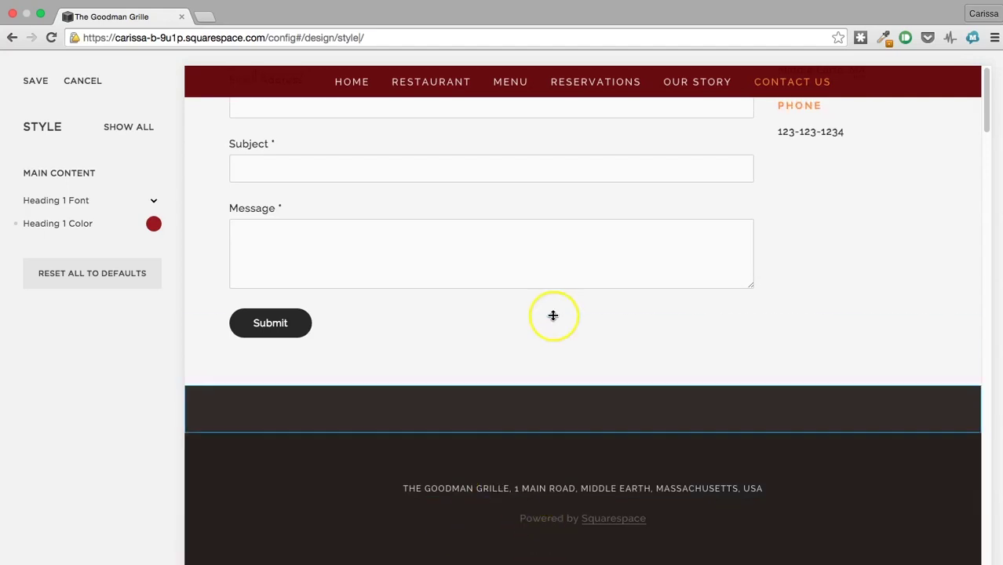
scroll(553, 316, up, 20)
scroll(553, 315, up, 15)
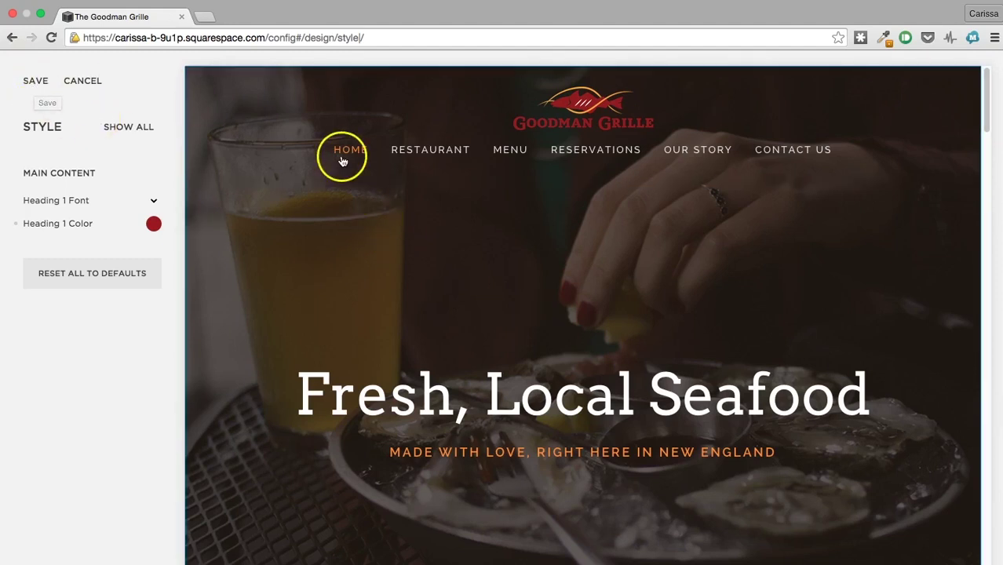
click(28, 84)
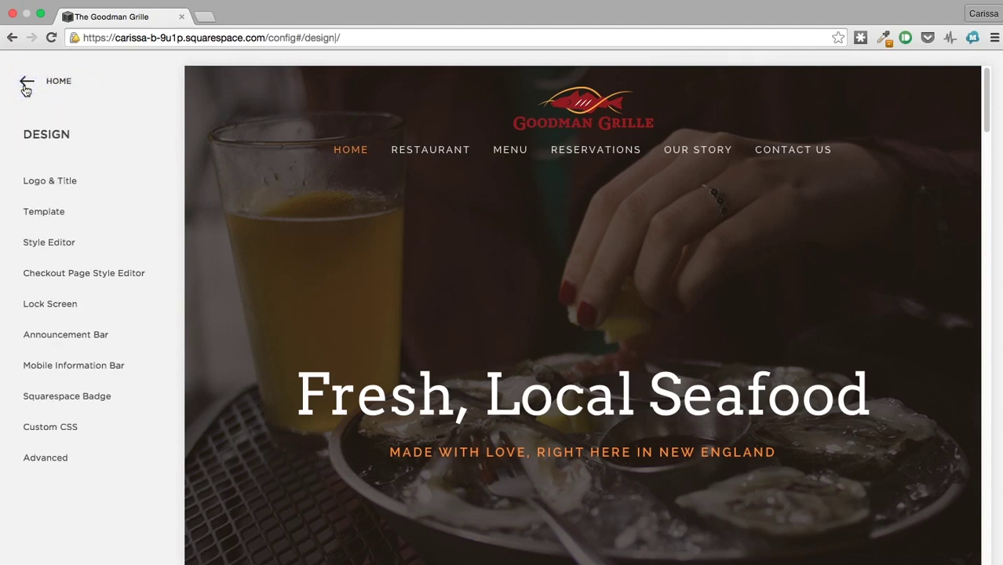
- Insert LT5LZ1SUBE.jpg from The Goodman Grille folder as the background image of the menu section
scroll(304, 298, down, 10)
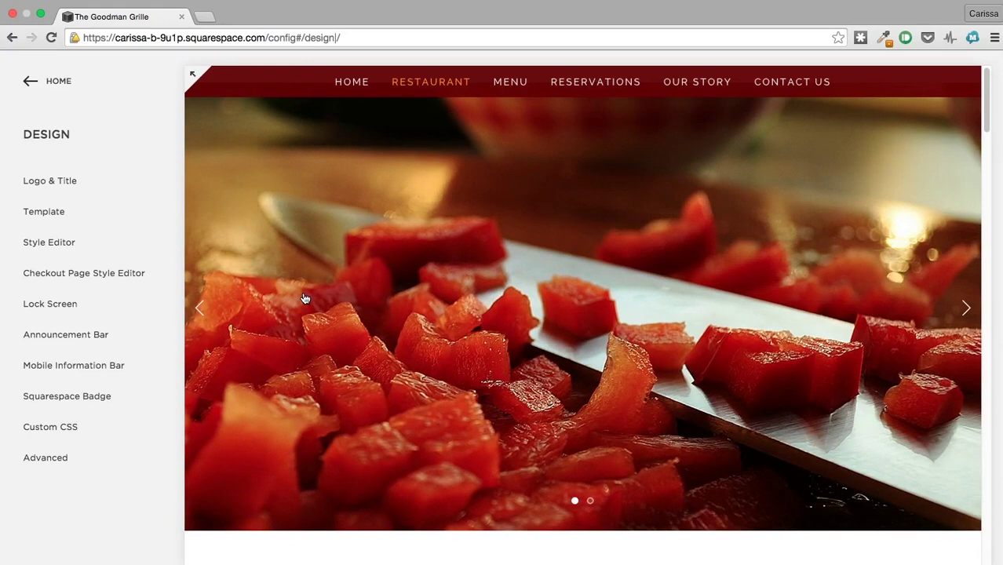
scroll(305, 298, down, 15)
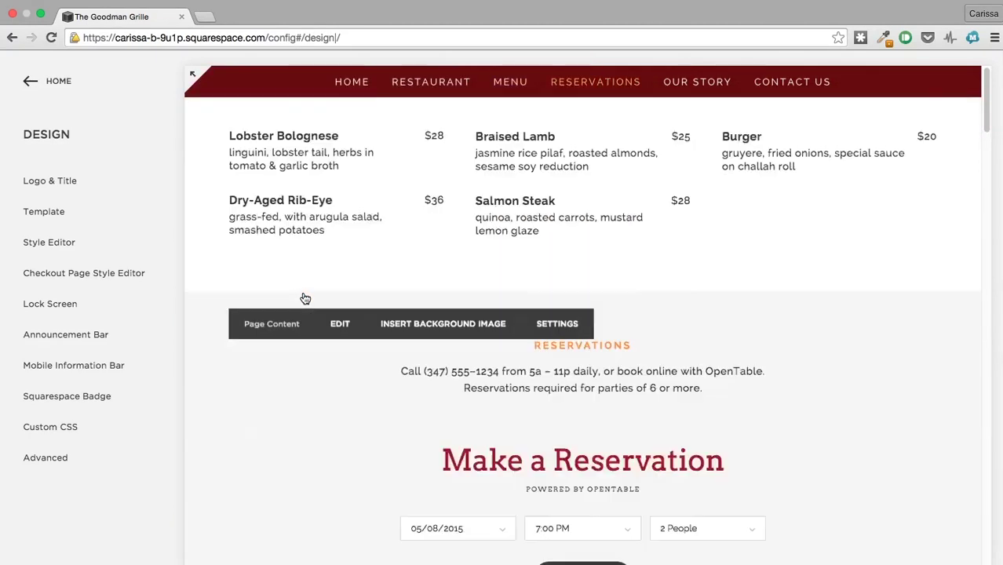
scroll(304, 298, up, 15)
click(273, 261)
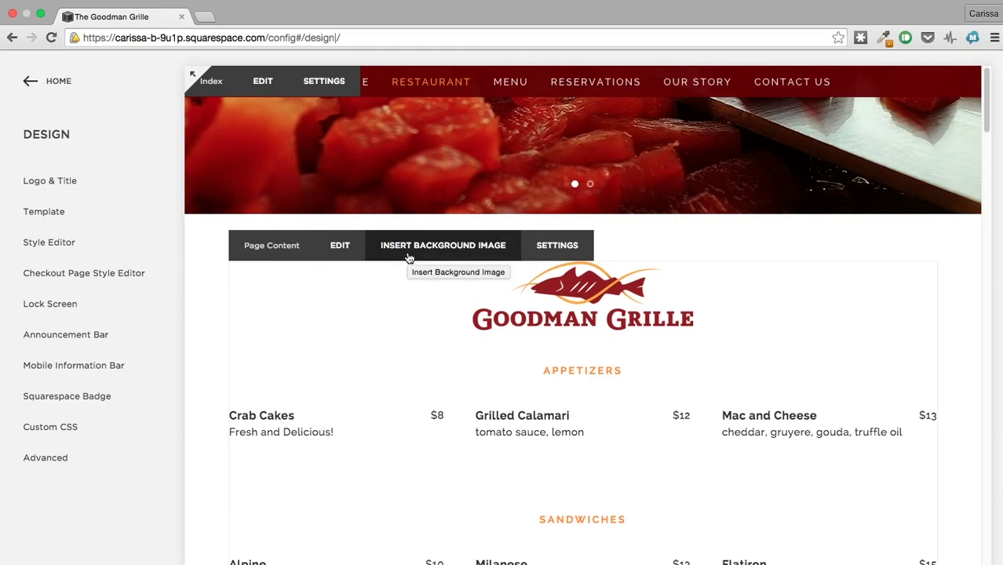
click(408, 257)
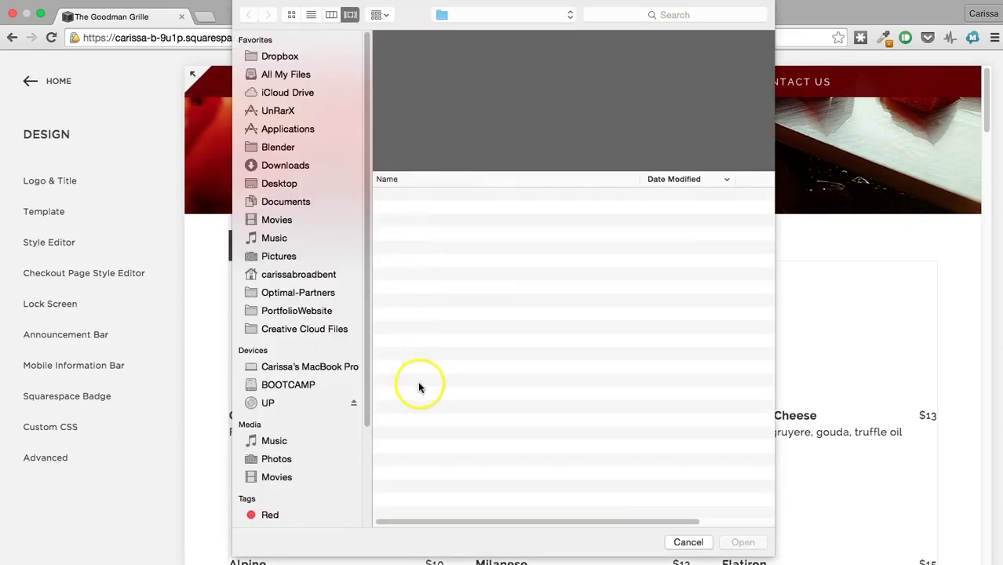
click(441, 197)
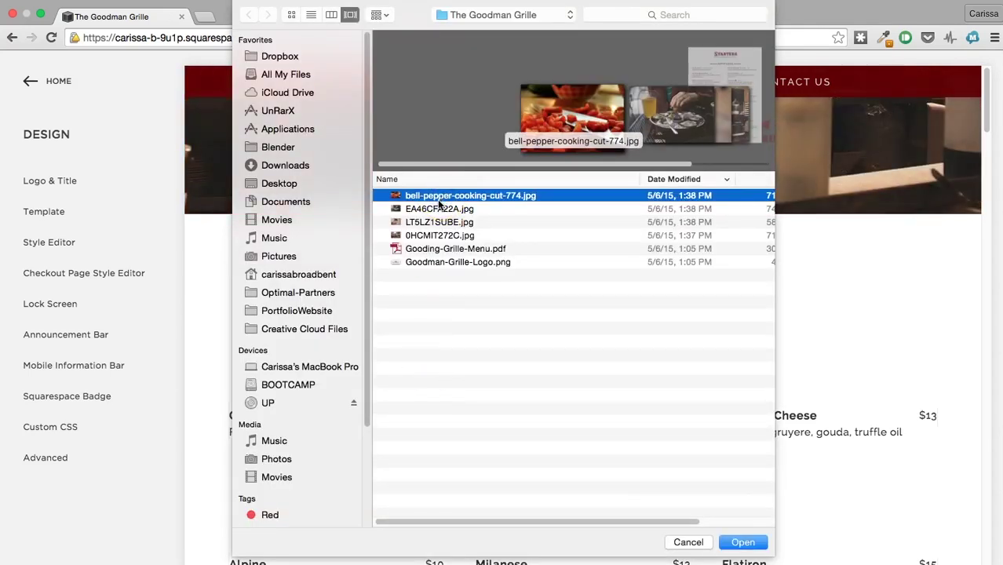
click(434, 222)
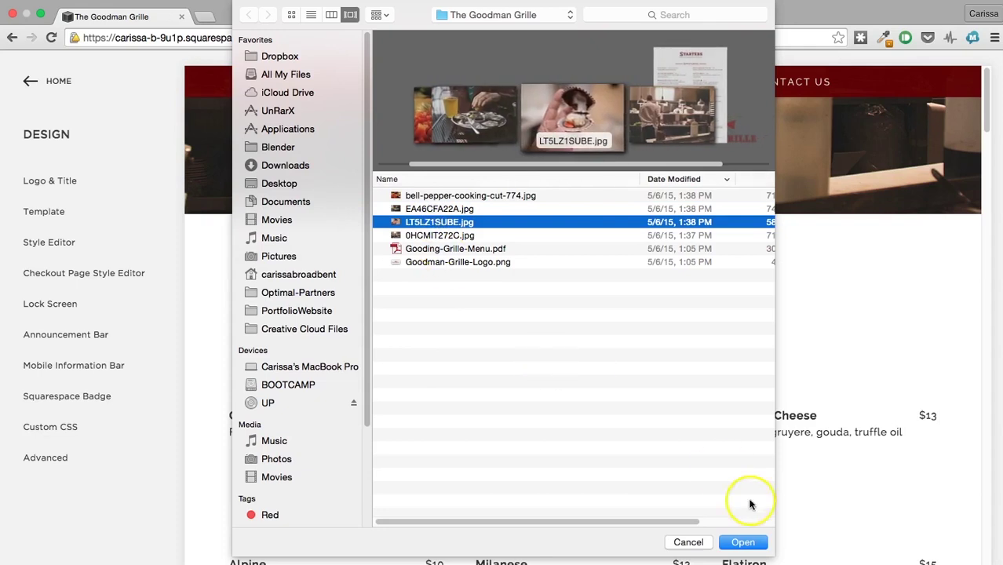
click(737, 542)
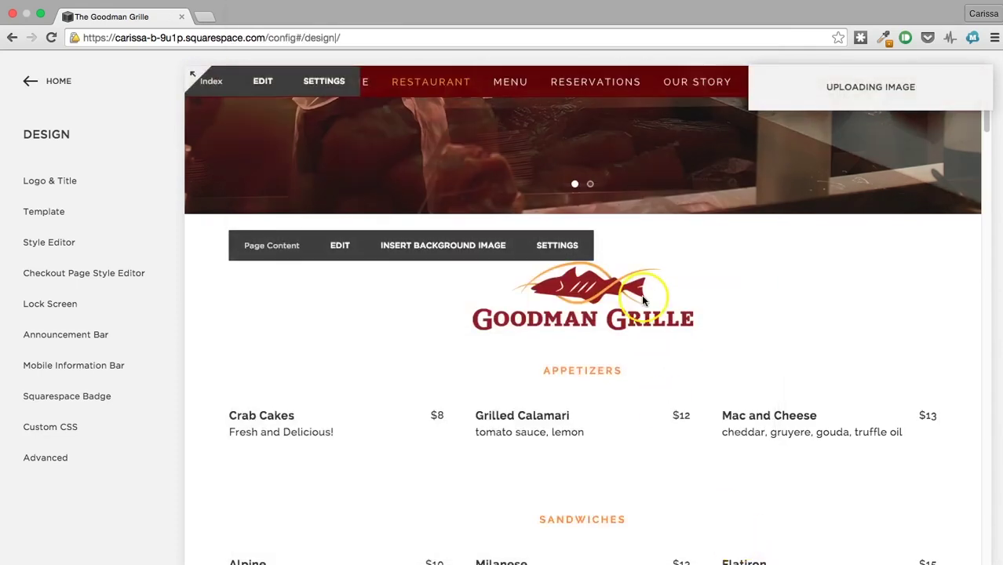
click(489, 318)
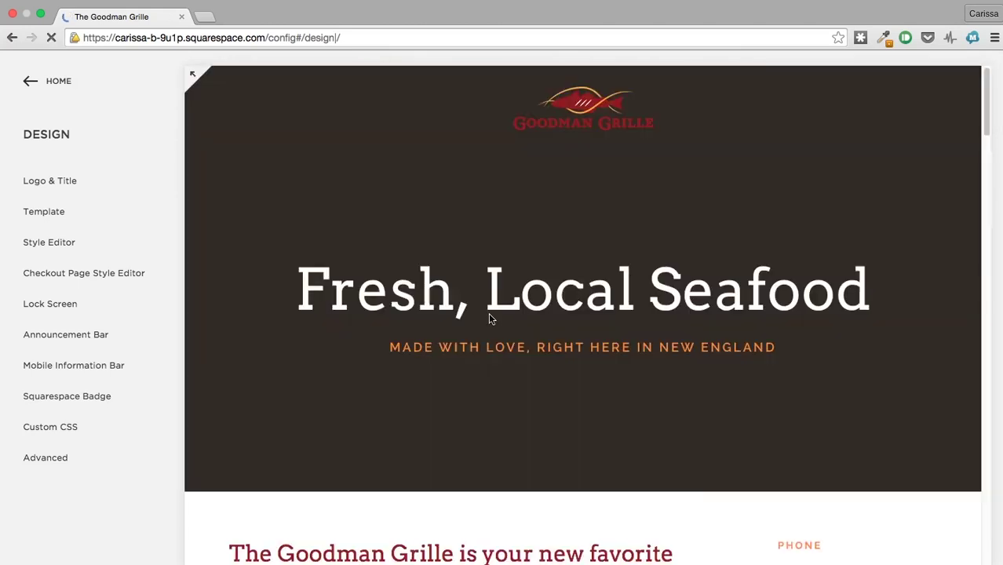
- Examine the menu section's new background image and how it sits between the gallery and the sections below
scroll(489, 318, down, 10)
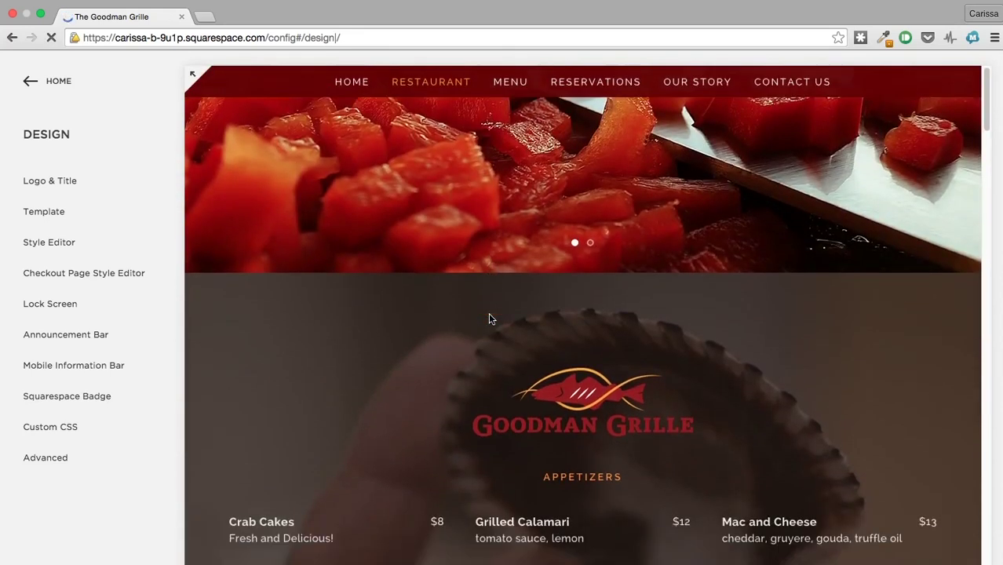
scroll(489, 316, down, 4)
scroll(488, 315, up, 10)
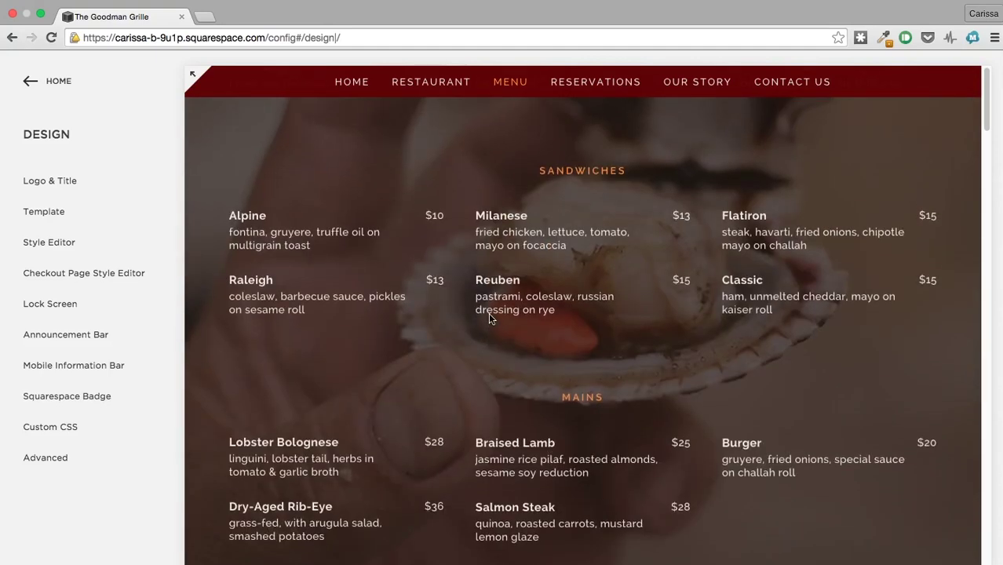
scroll(488, 314, up, 3)
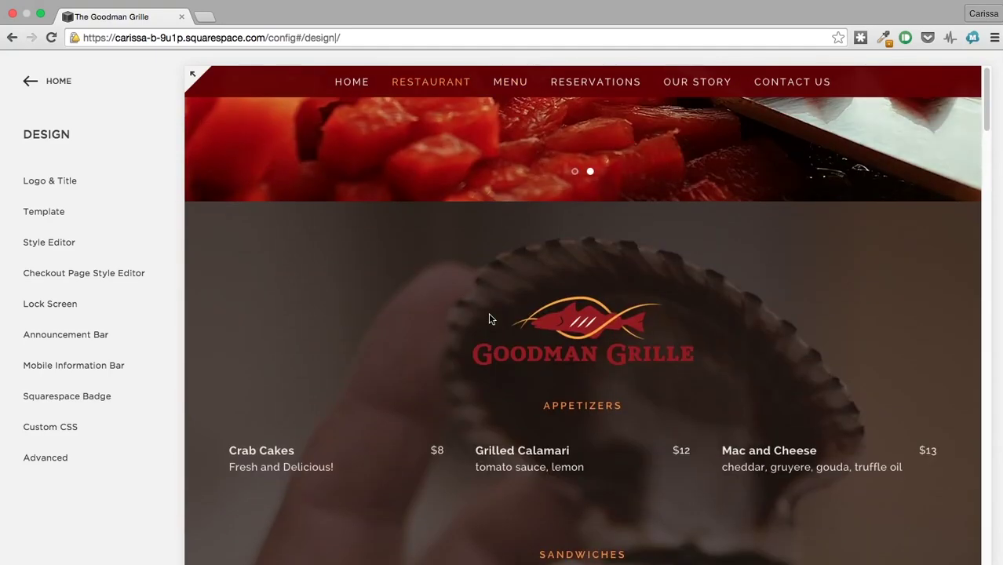
scroll(488, 313, down, 3)
scroll(471, 353, up, 5)
scroll(455, 397, up, 1)
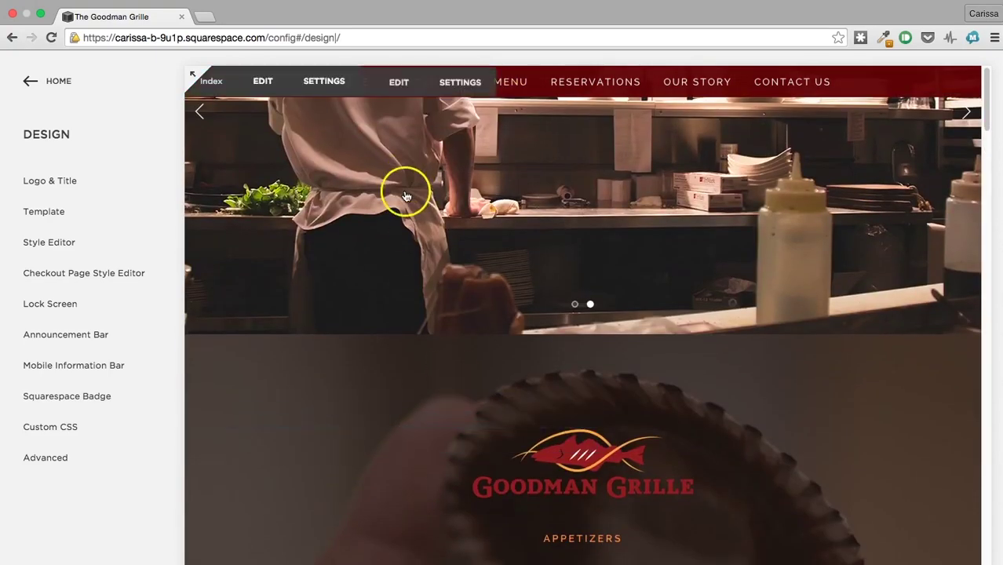
scroll(376, 267, up, 2)
scroll(376, 267, down, 8)
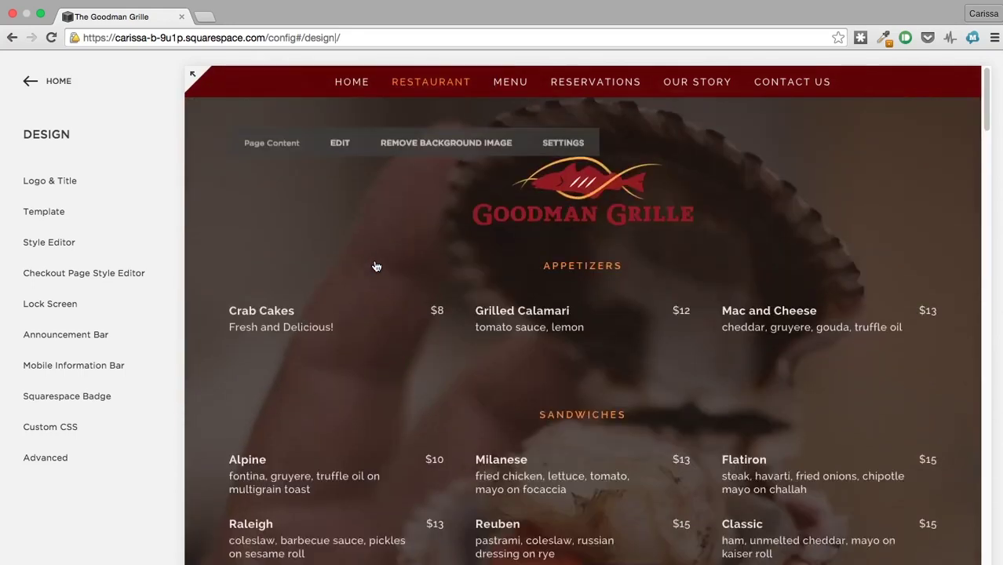
scroll(376, 266, down, 5)
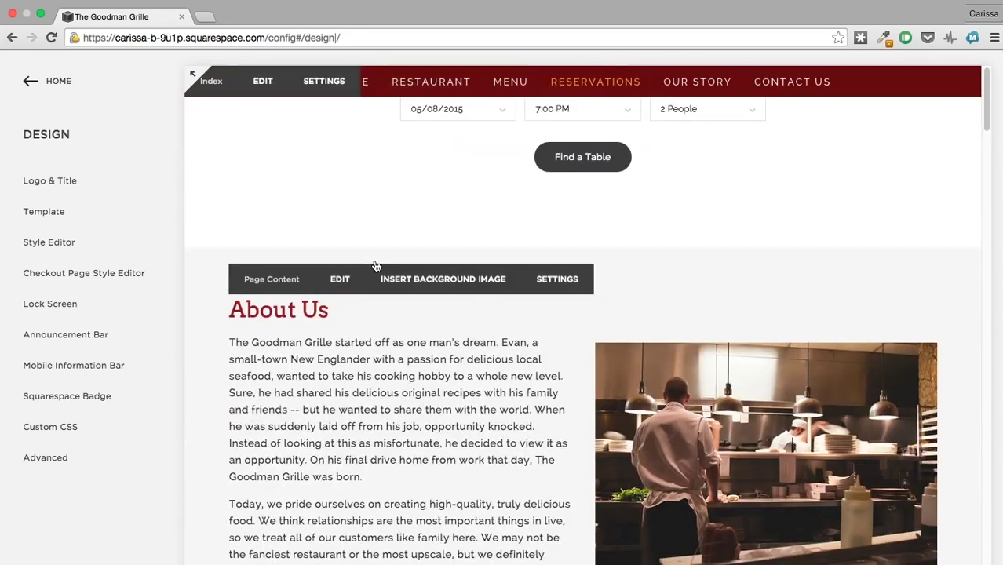
scroll(402, 189, up, 15)
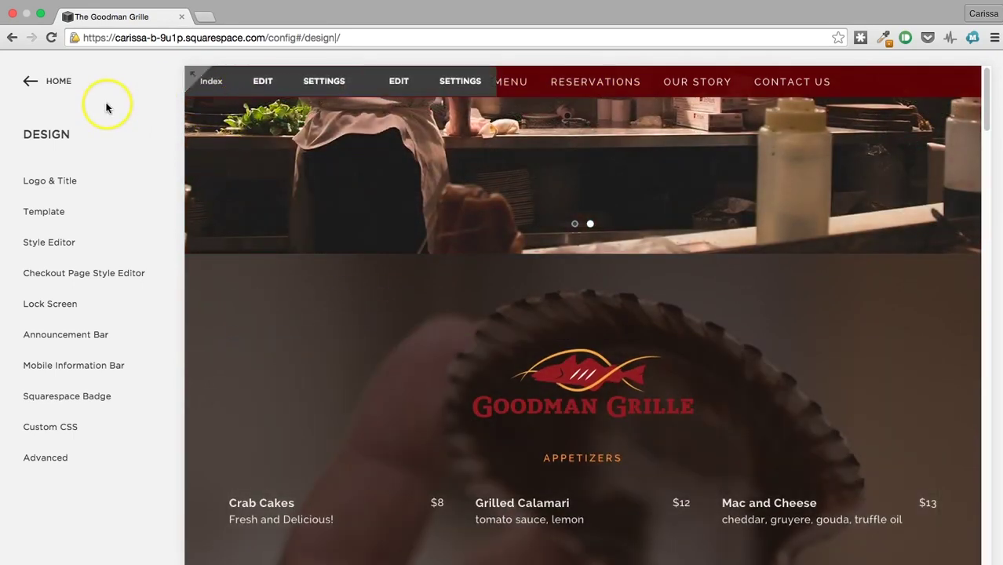
- Move the Reservations page above Menu in the Welcome index of the site's pages
click(36, 81)
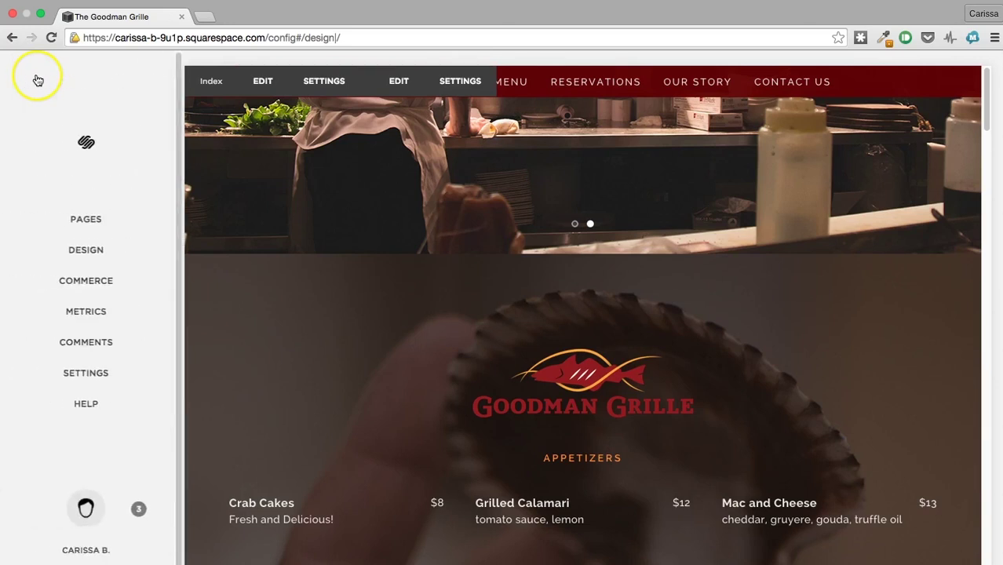
click(91, 225)
drag(79, 325, 79, 287)
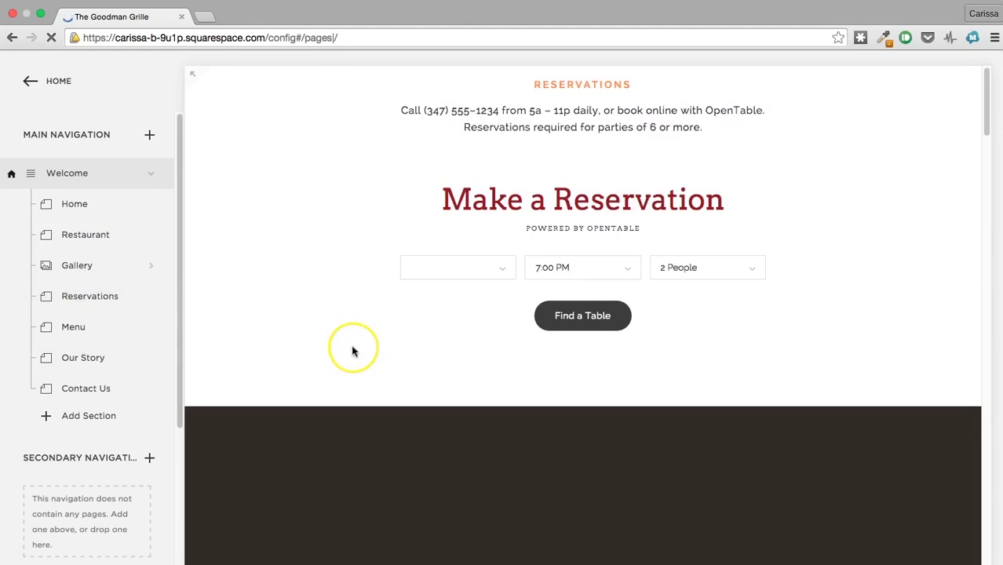
- Review the reordered sections down to Contact Us and back up to the header navigation
scroll(351, 350, down, 15)
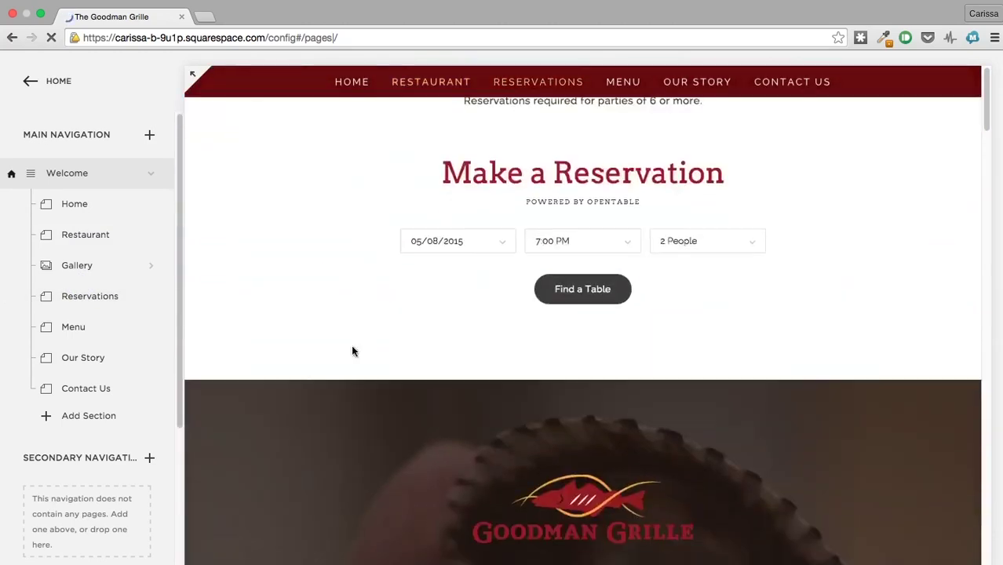
scroll(351, 350, down, 15)
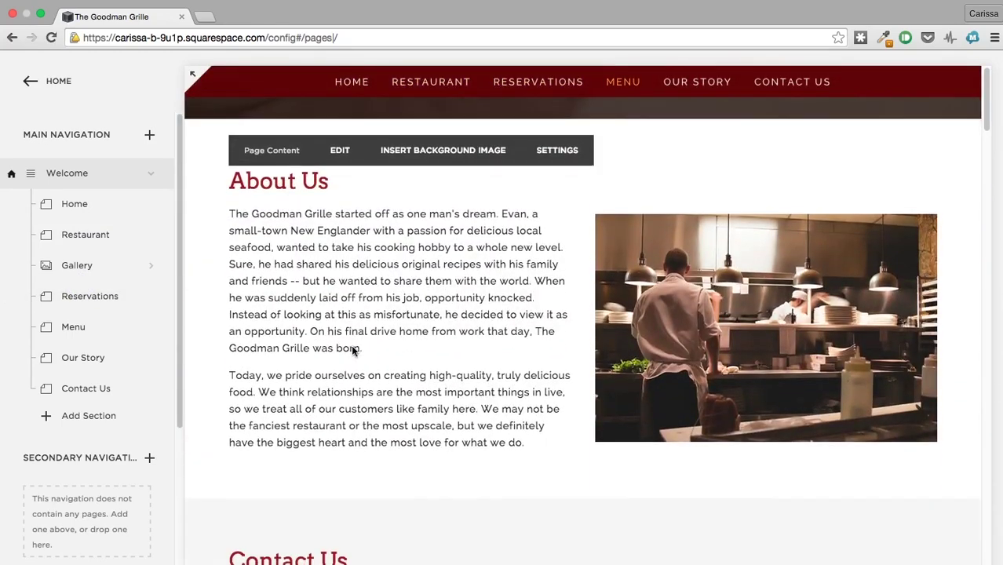
scroll(350, 350, down, 4)
scroll(351, 350, up, 15)
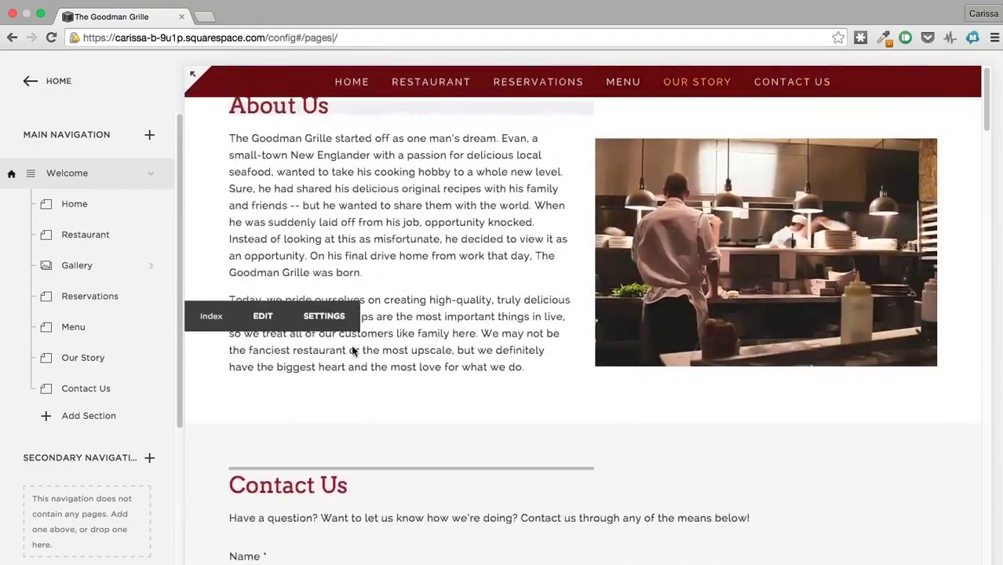
scroll(351, 351, up, 5)
scroll(352, 351, down, 12)
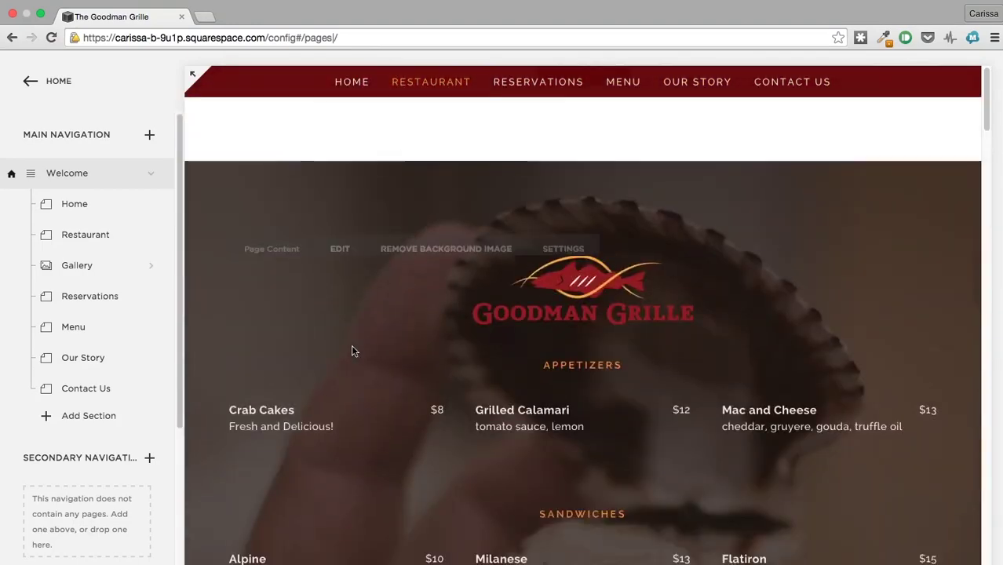
scroll(351, 351, up, 10)
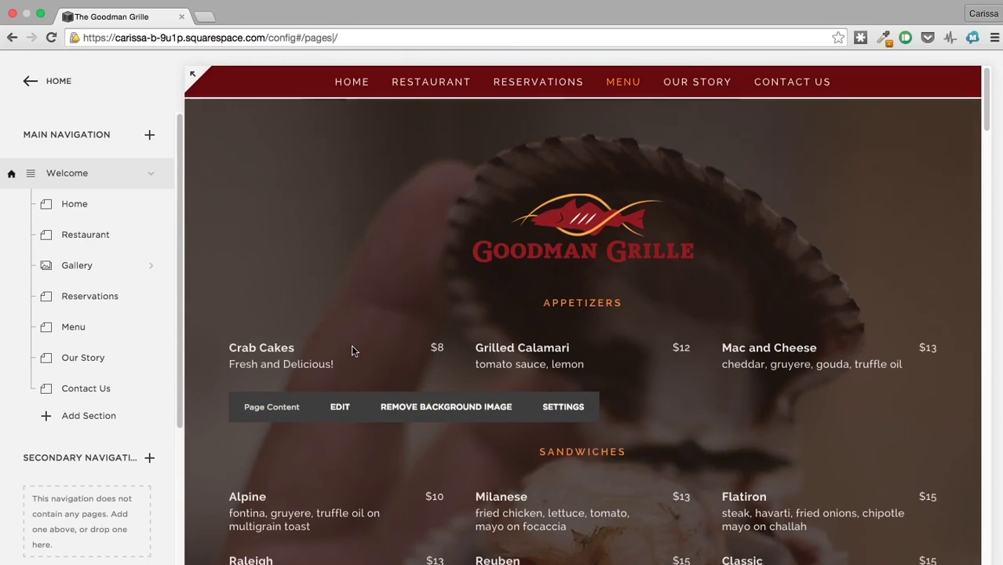
scroll(460, 263, up, 8)
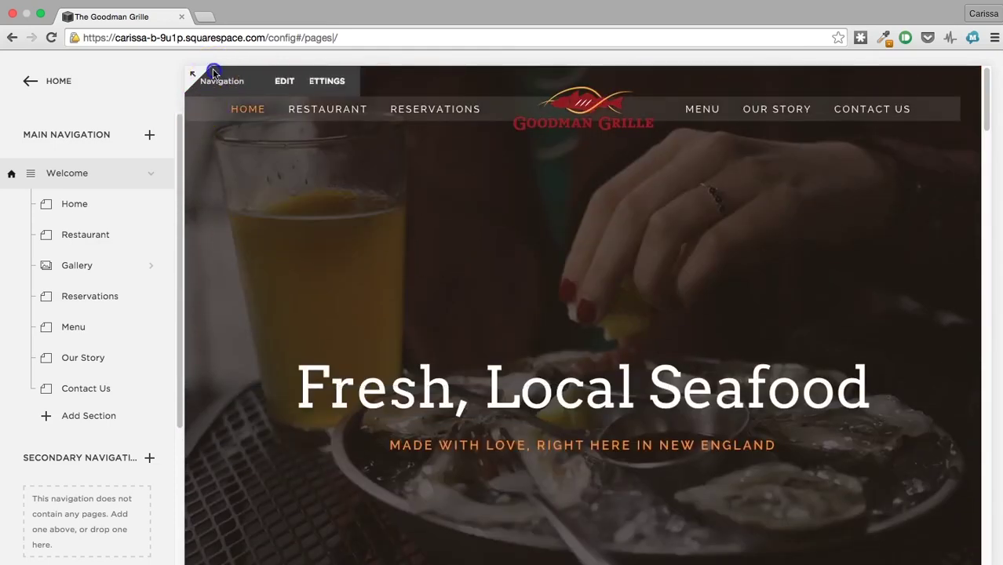
- Return to the main site menu and look over the homepage sections down to About Us
click(30, 86)
click(442, 385)
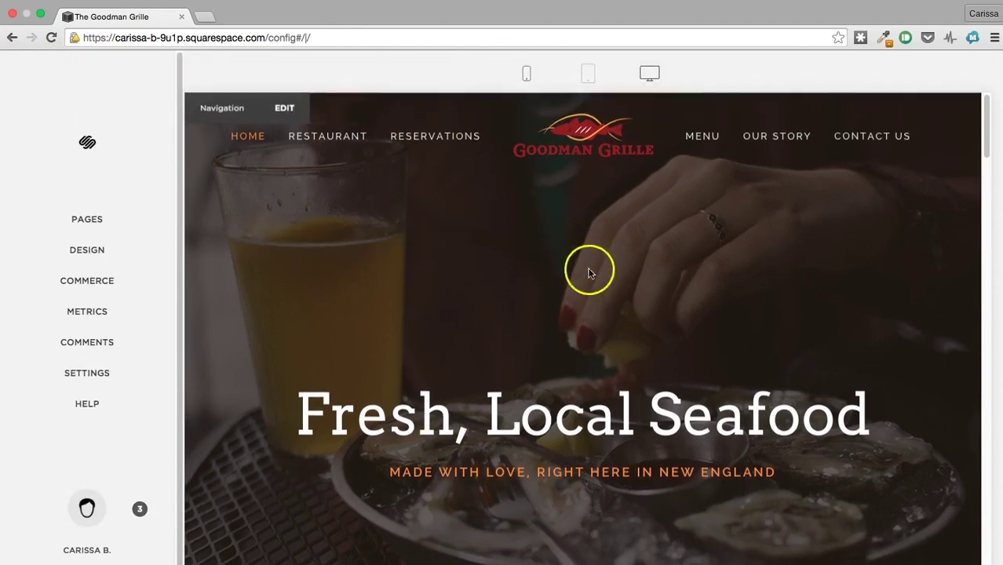
scroll(588, 338, down, 5)
scroll(591, 339, down, 2)
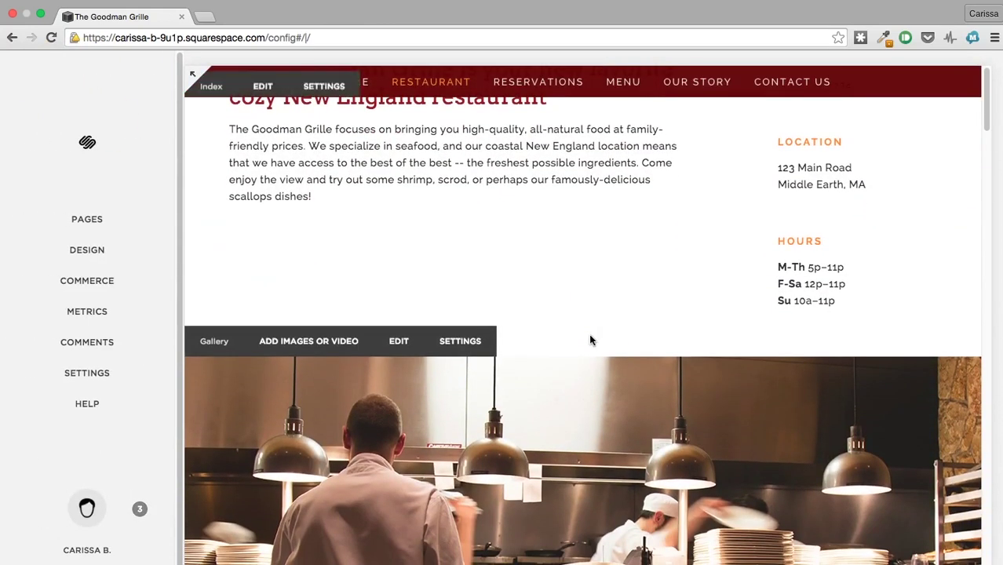
click(429, 306)
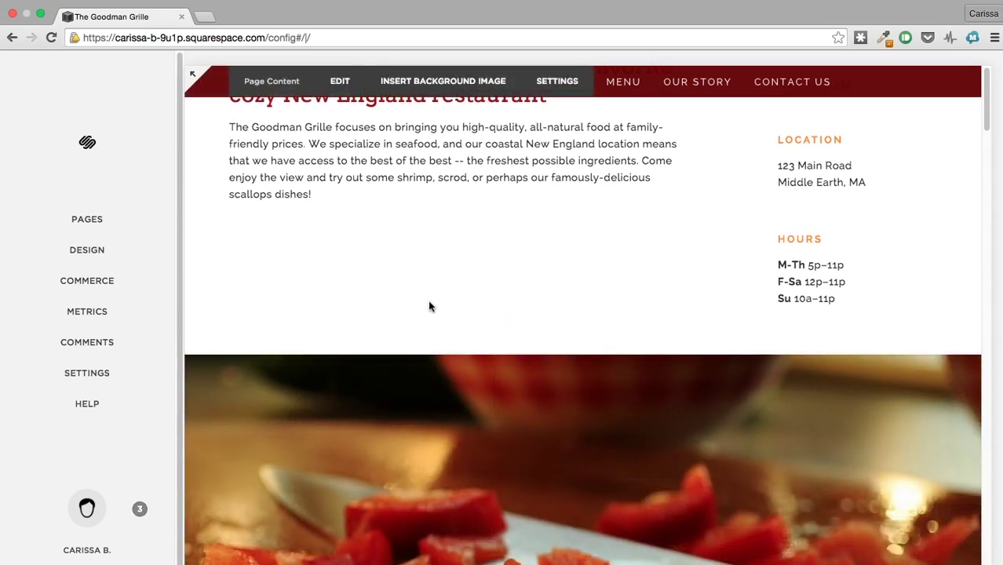
scroll(427, 306, down, 10)
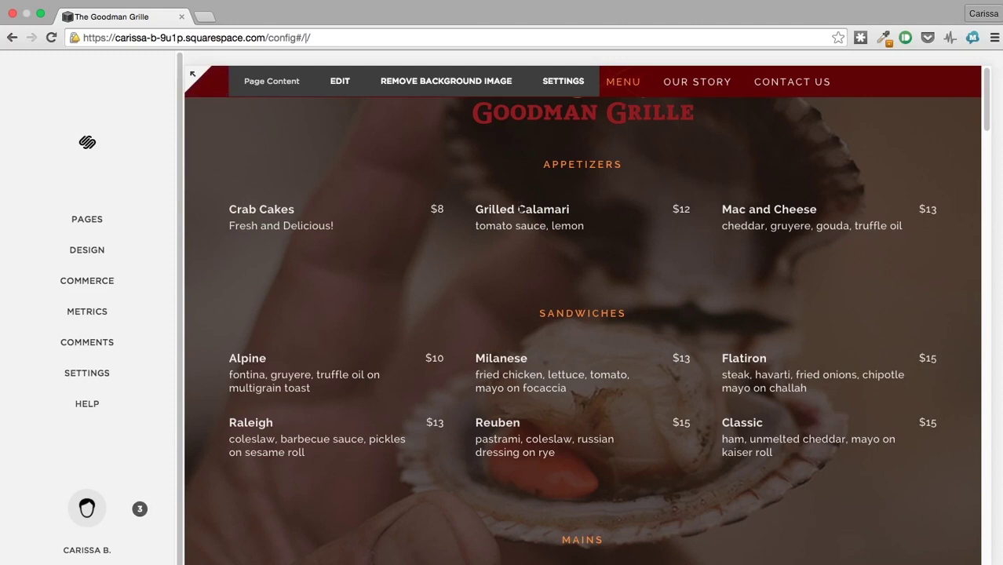
scroll(519, 208, down, 5)
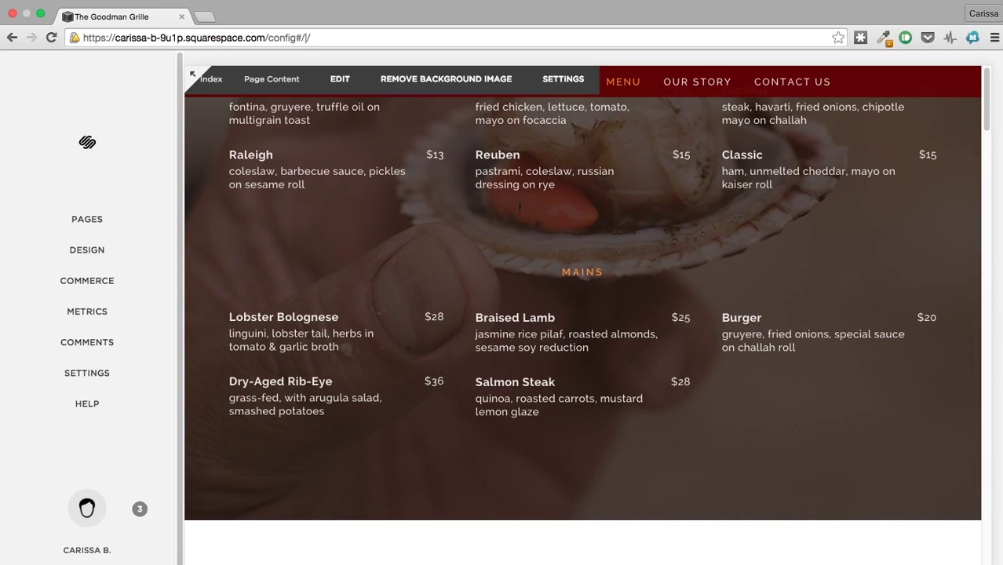
scroll(519, 207, down, 8)
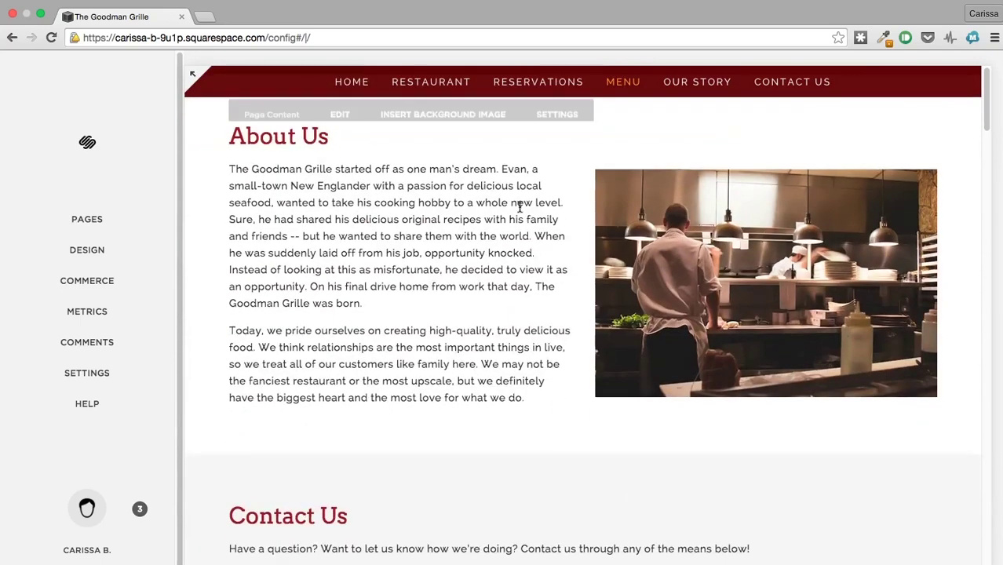
- Open the About Us text for editing, cancel it, and look over the whole homepage including the contact form
click(385, 395)
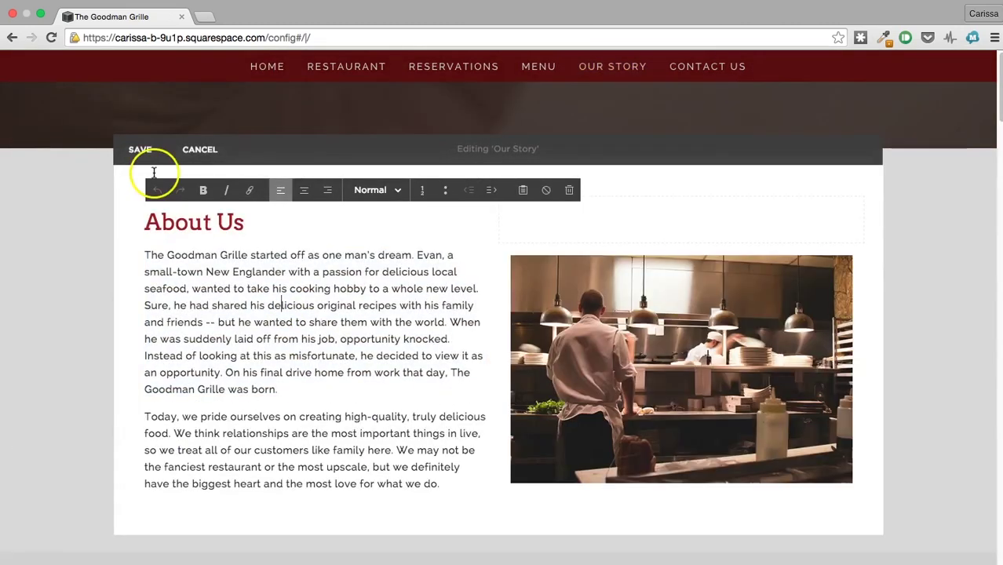
click(196, 149)
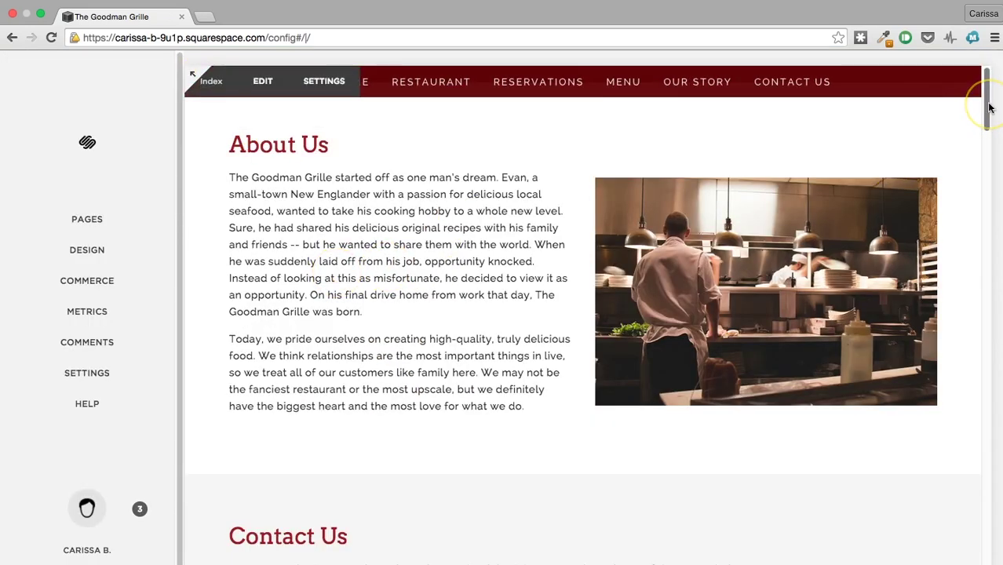
scroll(989, 108, up, 15)
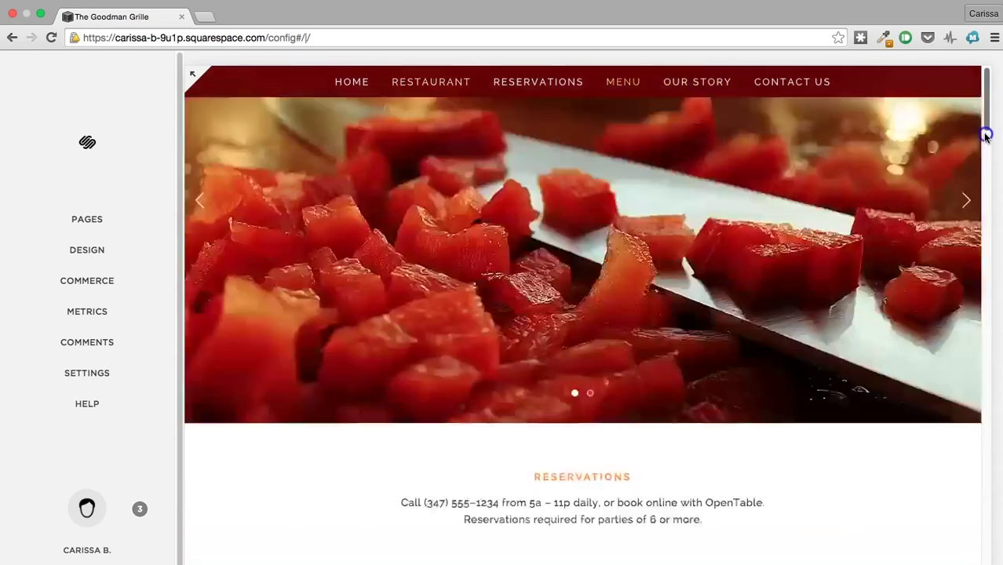
scroll(678, 235, up, 5)
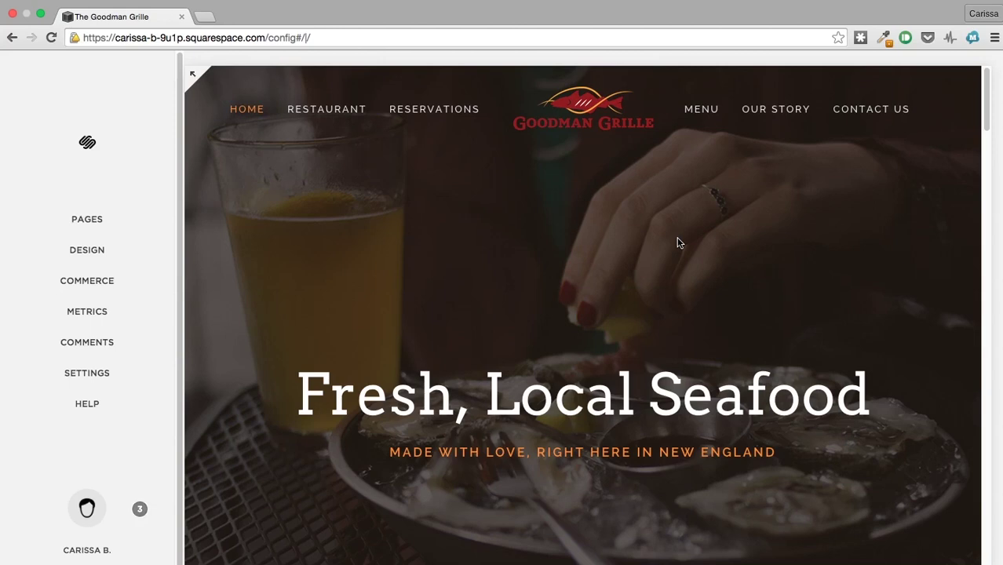
scroll(679, 243, down, 20)
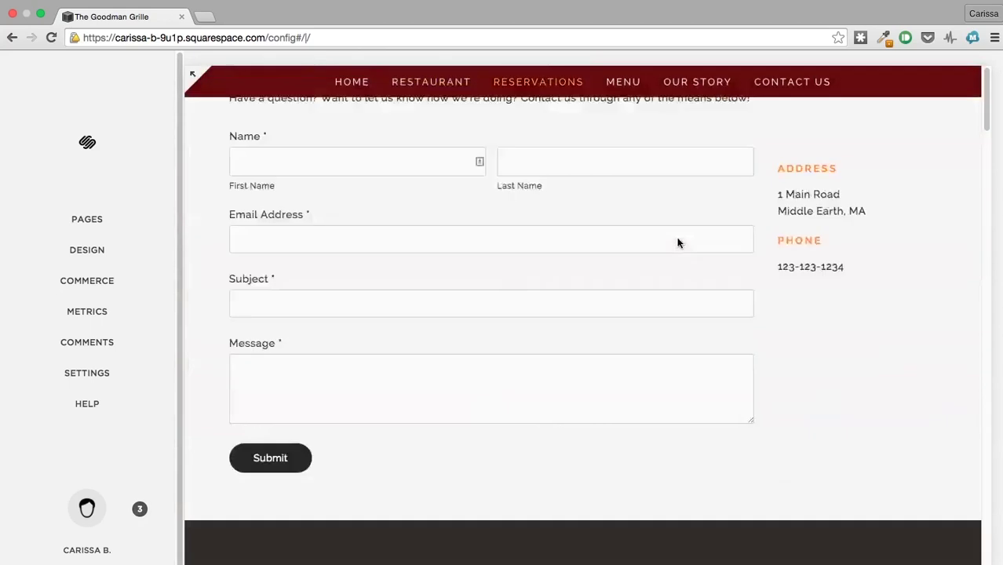
scroll(678, 242, up, 15)
scroll(679, 242, up, 12)
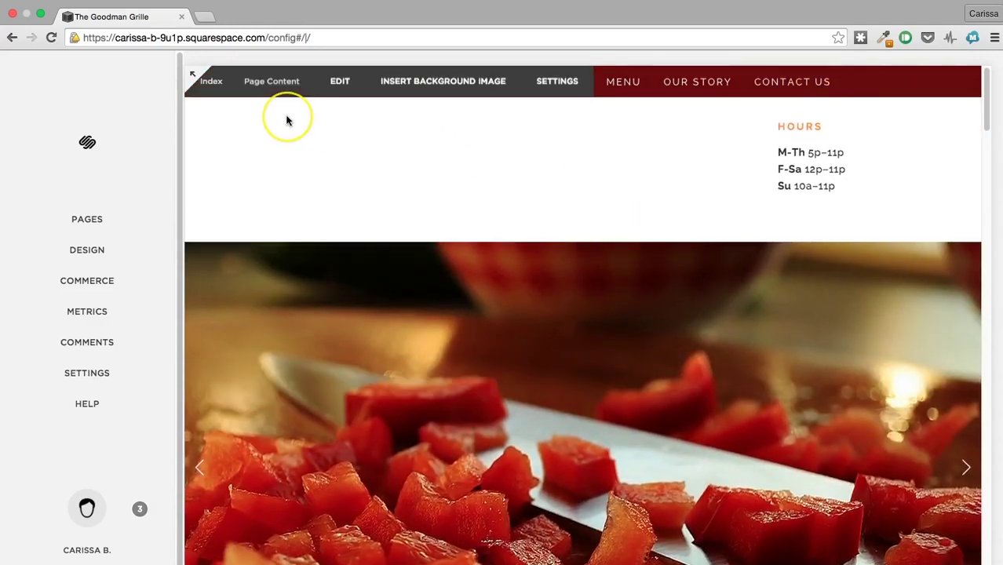